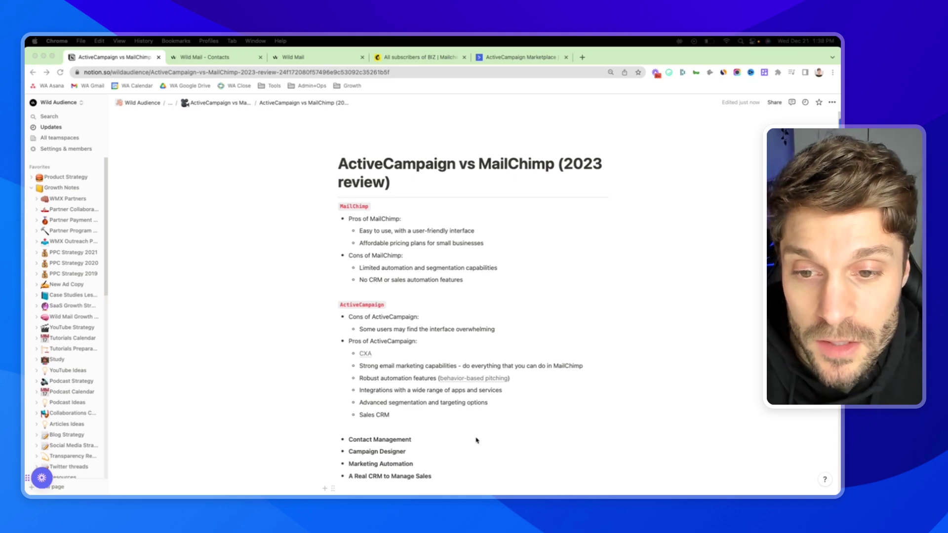
Review the Notion comparison notes, highlighting 'CRM or sales' in the Mailchimp cons.
{"action": "key", "text": "super+Tab"}
{"action": "scroll", "coordinate": [374, 227], "scroll_direction": "down", "scroll_amount": 2}
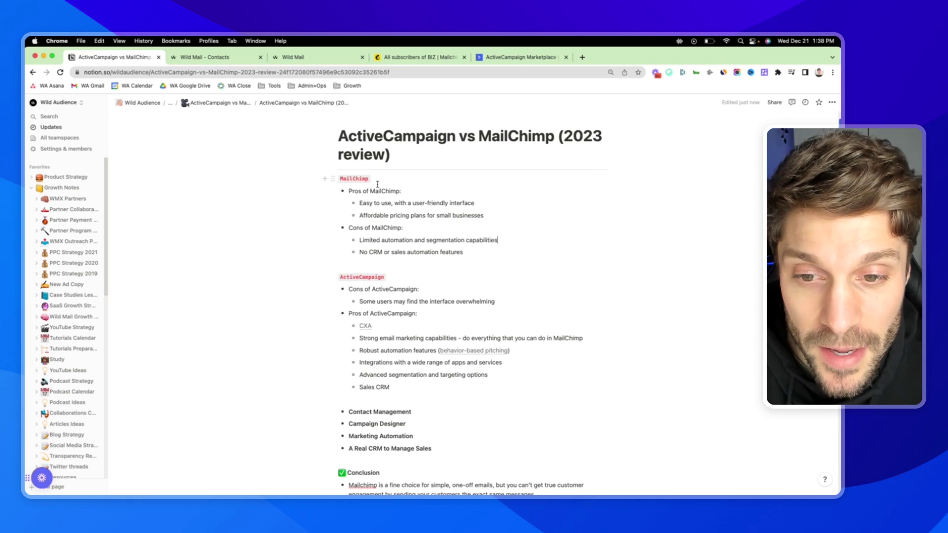
{"action": "scroll", "coordinate": [404, 192], "scroll_direction": "down", "scroll_amount": 1}
{"action": "scroll", "coordinate": [461, 242], "scroll_direction": "up", "scroll_amount": 1}
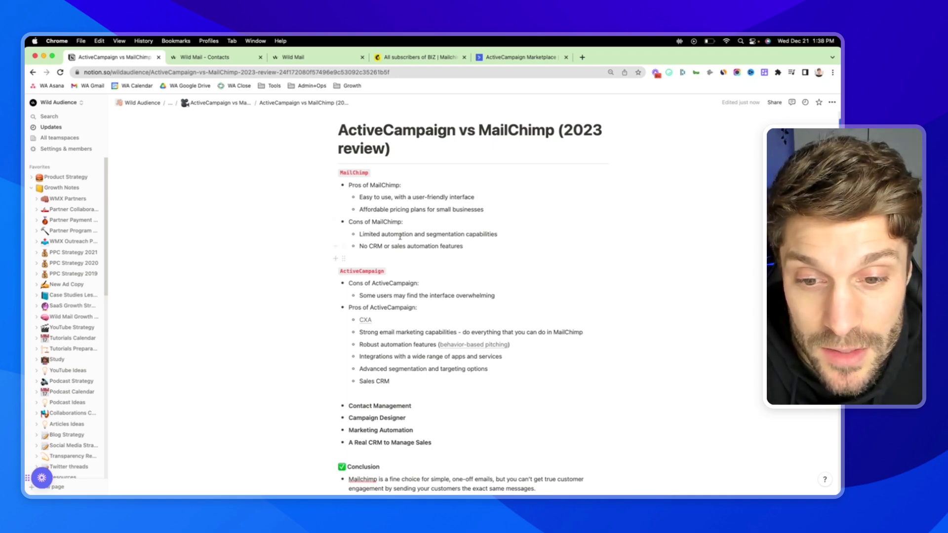
{"action": "scroll", "coordinate": [444, 238], "scroll_direction": "up", "scroll_amount": 1}
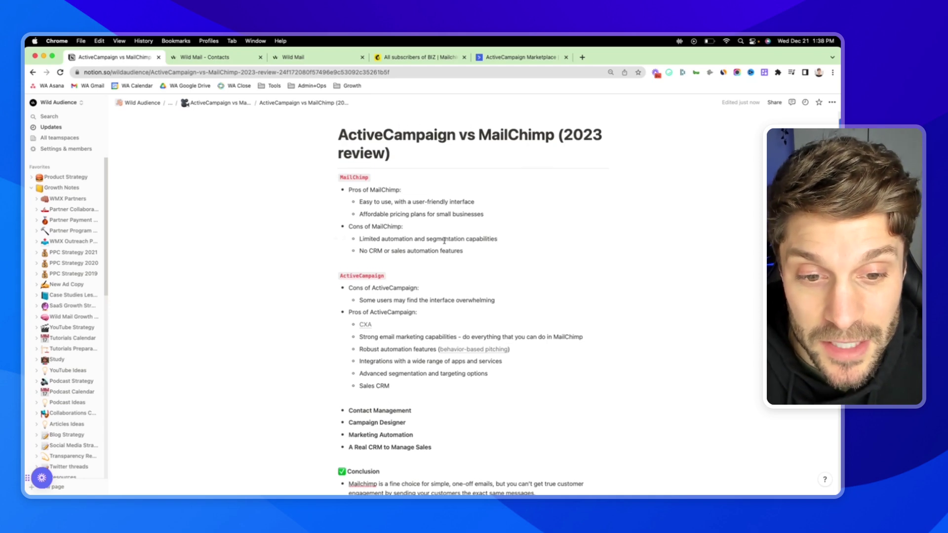
{"action": "scroll", "coordinate": [425, 247], "scroll_direction": "up", "scroll_amount": 1}
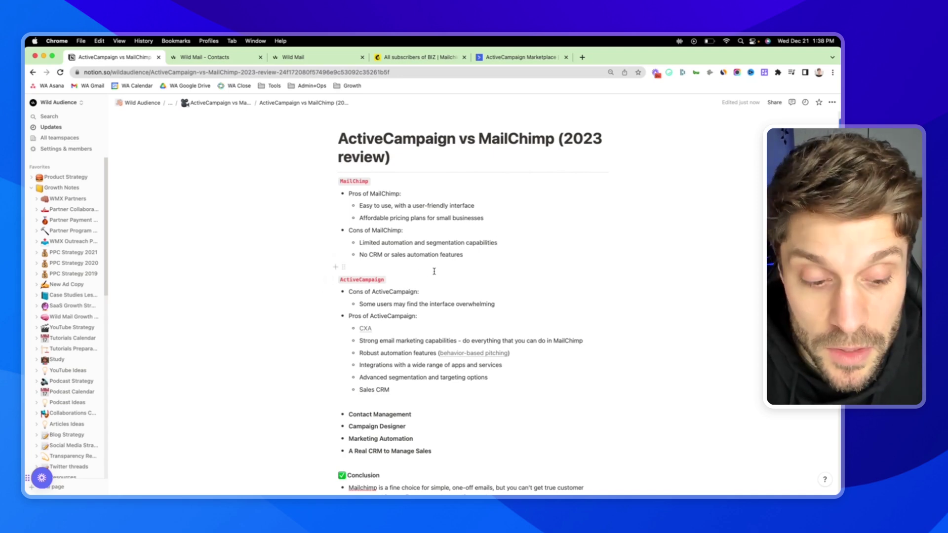
{"action": "left_click_drag", "start_coordinate": [369, 255], "coordinate": [405, 255]}
{"action": "left_click", "coordinate": [381, 256]}
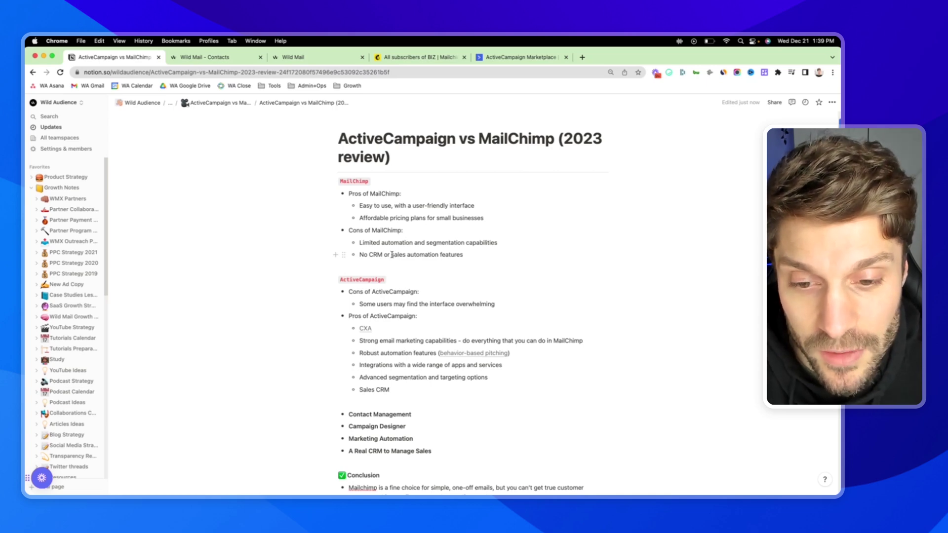
{"action": "scroll", "coordinate": [392, 254], "scroll_direction": "down", "scroll_amount": 1}
{"action": "scroll", "coordinate": [392, 254], "scroll_direction": "down", "scroll_amount": 1}
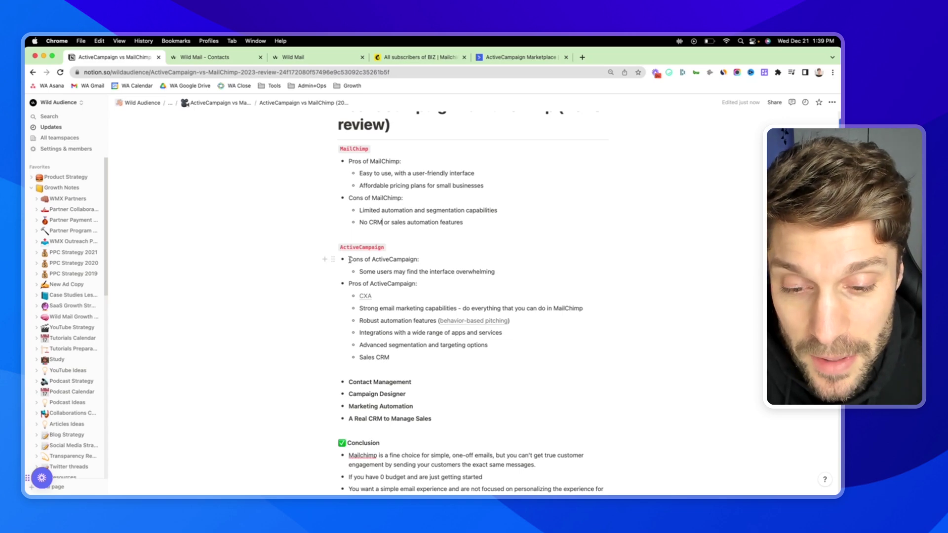
{"action": "scroll", "coordinate": [409, 266], "scroll_direction": "down", "scroll_amount": 1}
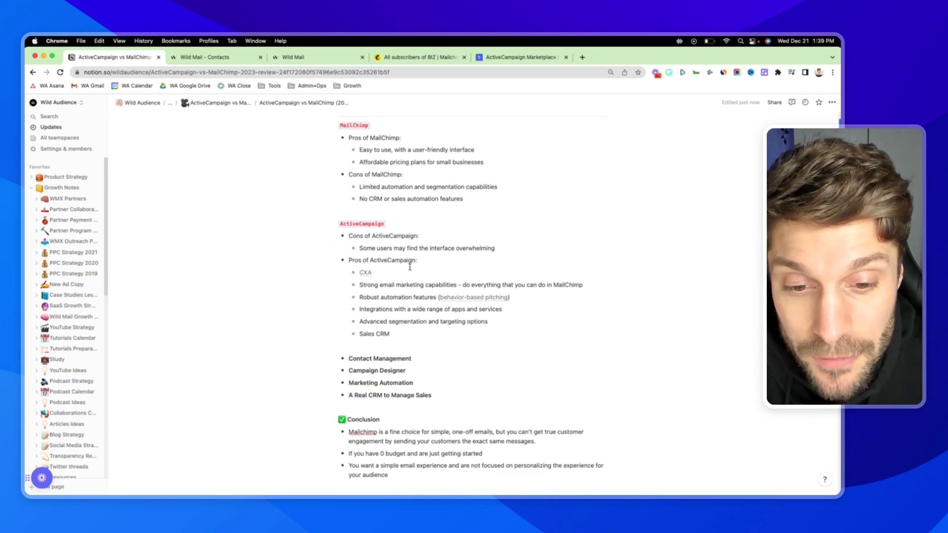
{"action": "scroll", "coordinate": [432, 264], "scroll_direction": "up", "scroll_amount": 4}
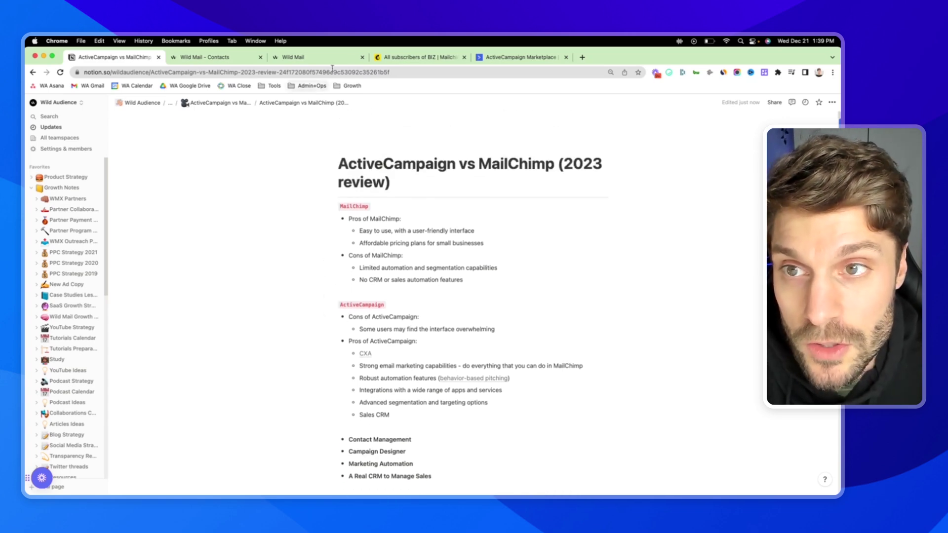
Collapse Audience and Automations on the Mailchimp Home dashboard, then bring up the Wild Mail overview.
{"action": "left_click", "coordinate": [400, 57]}
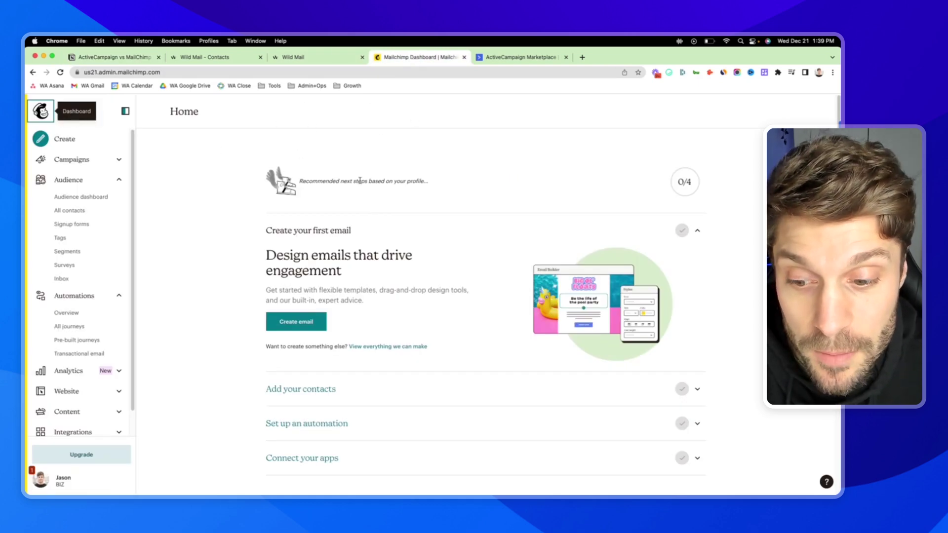
{"action": "scroll", "coordinate": [359, 181], "scroll_direction": "down", "scroll_amount": 6}
{"action": "scroll", "coordinate": [397, 290], "scroll_direction": "up", "scroll_amount": 6}
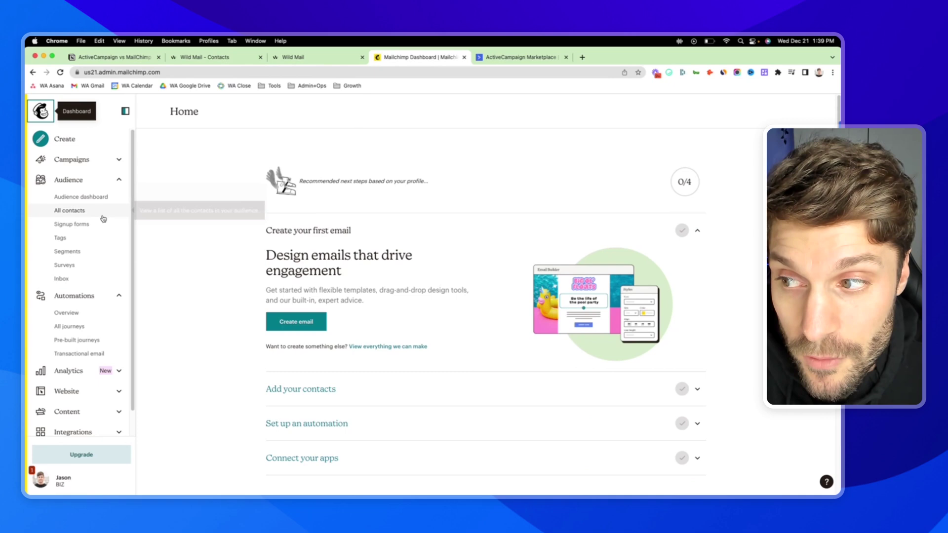
{"action": "left_click", "coordinate": [118, 180]}
{"action": "left_click", "coordinate": [120, 201]}
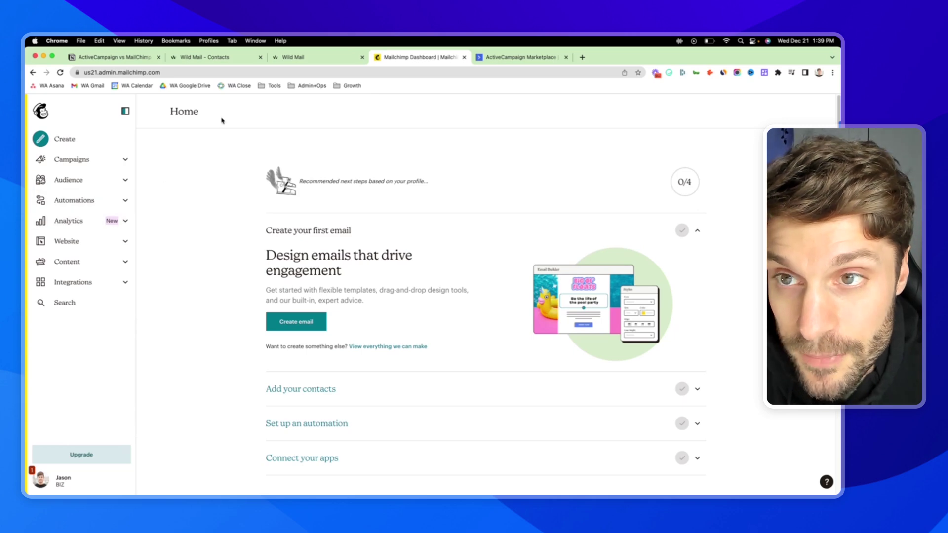
{"action": "key", "text": "super+shift+t"}
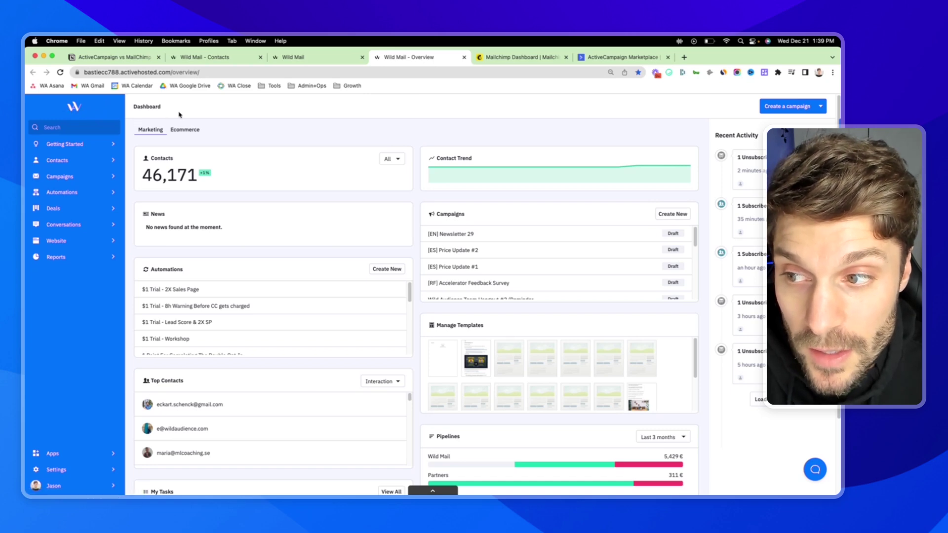
Move the Contact Trend widget, check the Create a campaign options, and open the Automations list.
{"action": "mouse_move", "coordinate": [365, 160]}
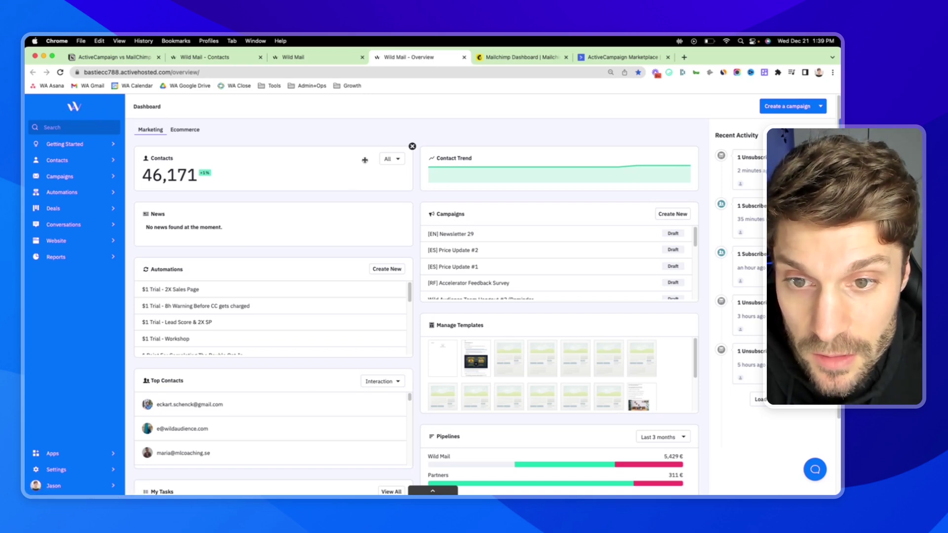
{"action": "mouse_move", "coordinate": [548, 158]}
{"action": "left_mouse_down"}
{"action": "mouse_move", "coordinate": [555, 176]}
{"action": "mouse_move", "coordinate": [552, 159]}
{"action": "left_mouse_up"}
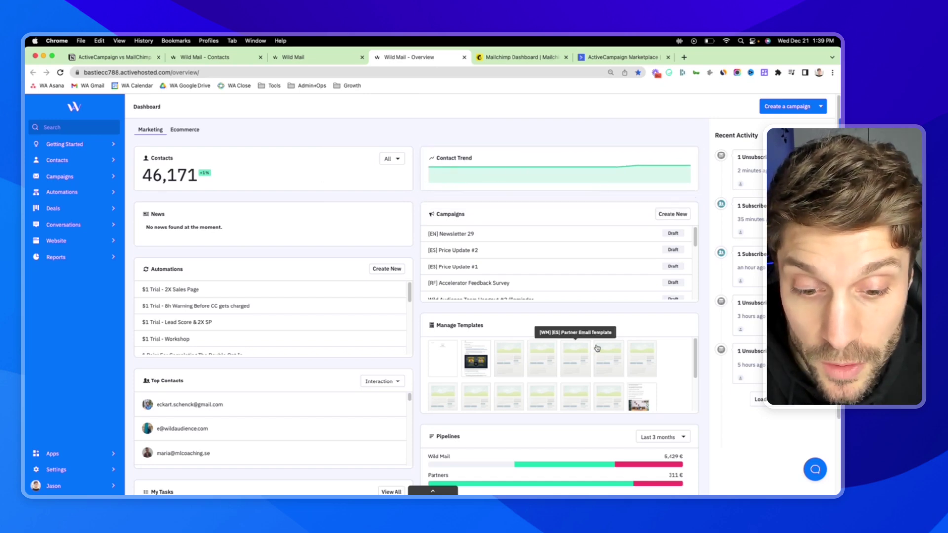
{"action": "scroll", "coordinate": [508, 351], "scroll_direction": "down", "scroll_amount": 3}
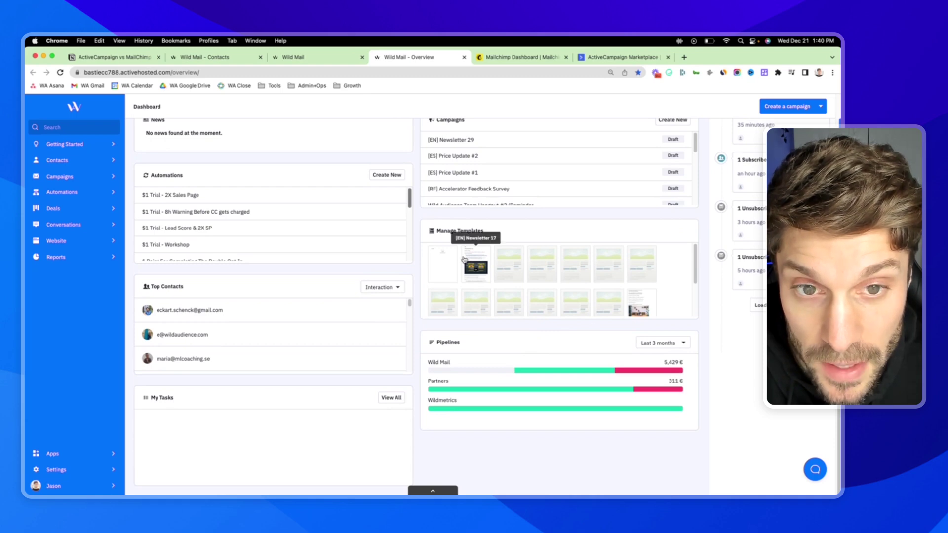
{"action": "scroll", "coordinate": [464, 259], "scroll_direction": "up", "scroll_amount": 3}
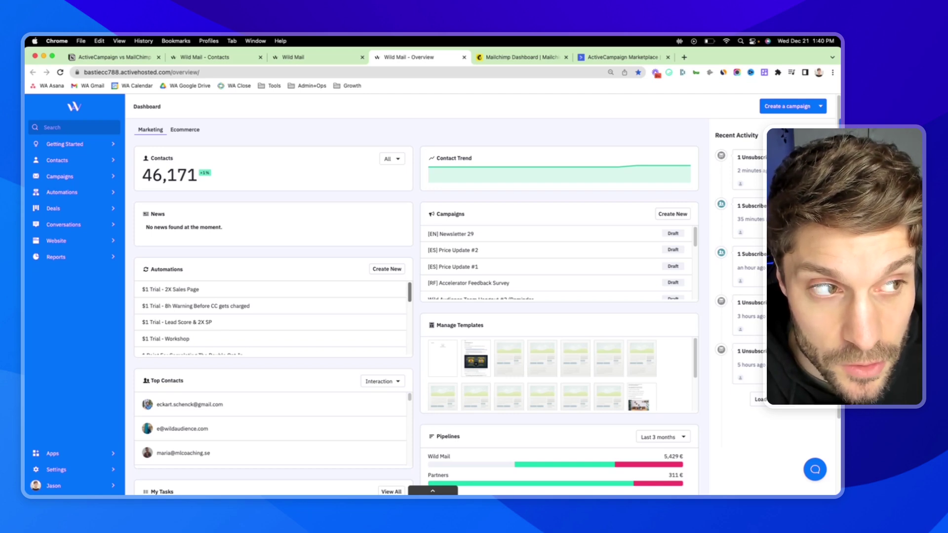
{"action": "left_click", "coordinate": [820, 106]}
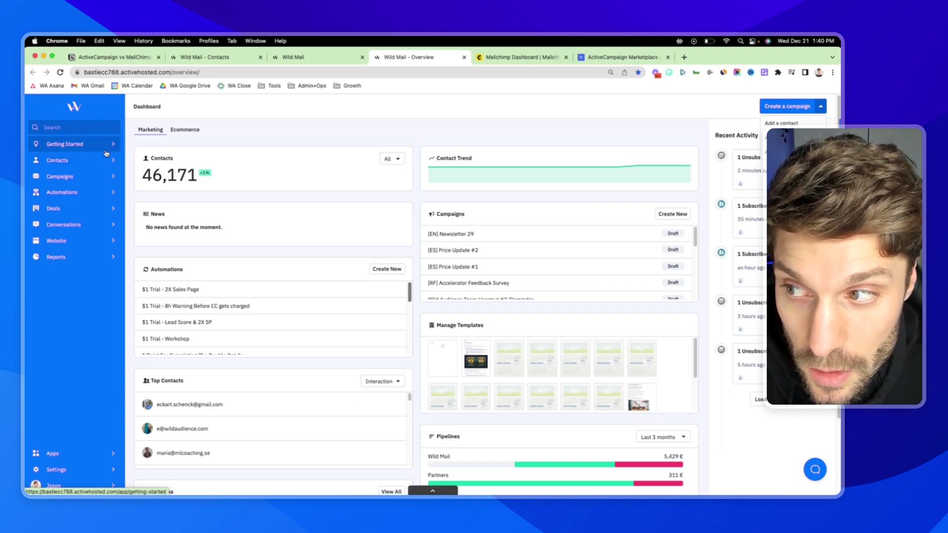
{"action": "left_click", "coordinate": [107, 194]}
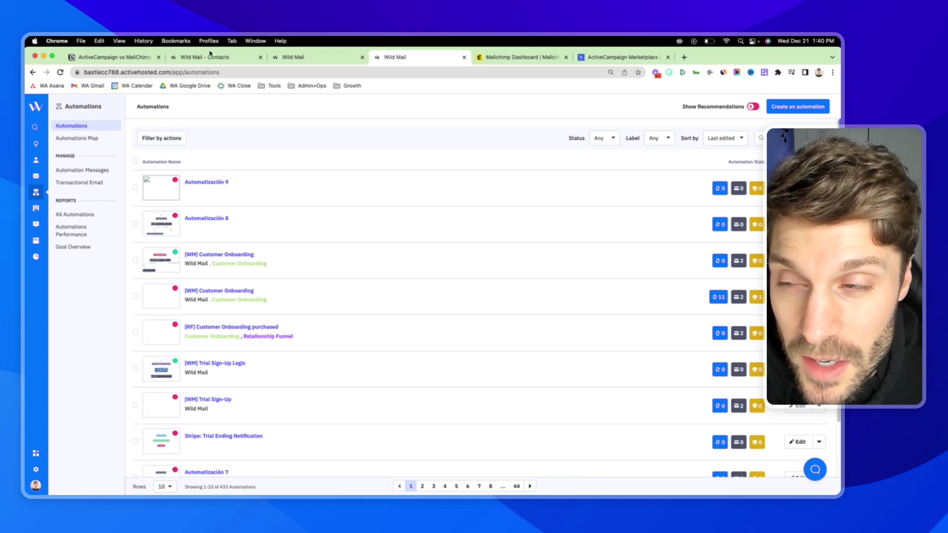
In the Notion notes, highlight the 'interface is overwhelming' point and follow the CXA link.
{"action": "left_click", "coordinate": [145, 57]}
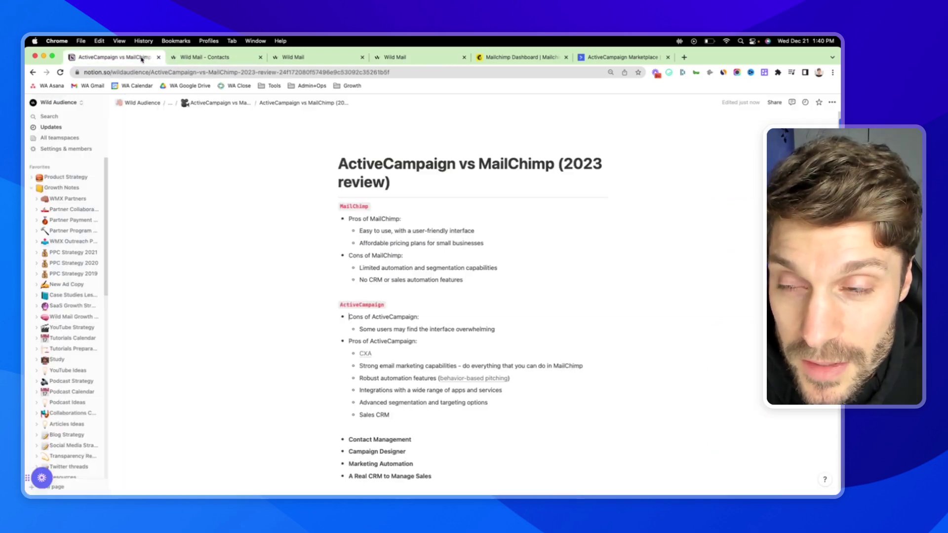
{"action": "scroll", "coordinate": [395, 188], "scroll_direction": "down", "scroll_amount": 5}
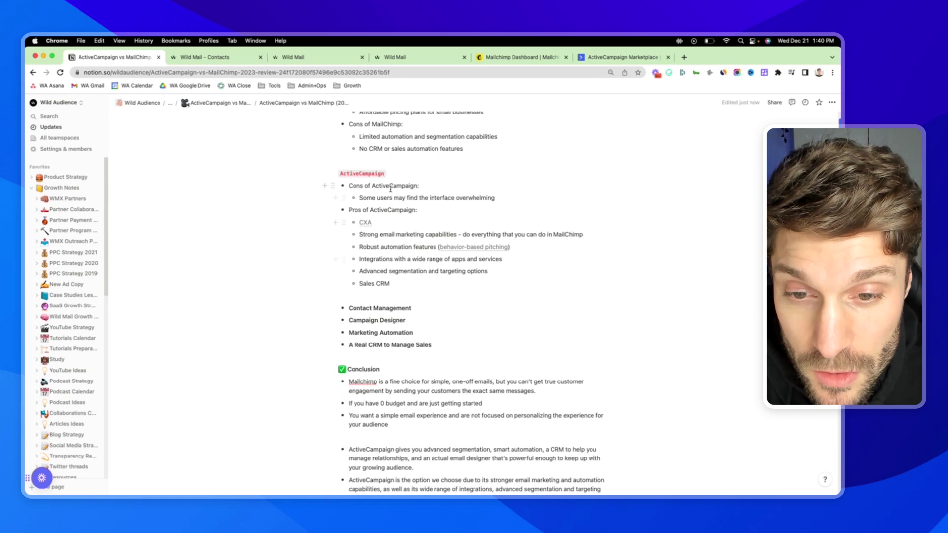
{"action": "left_click_drag", "start_coordinate": [360, 198], "coordinate": [496, 198]}
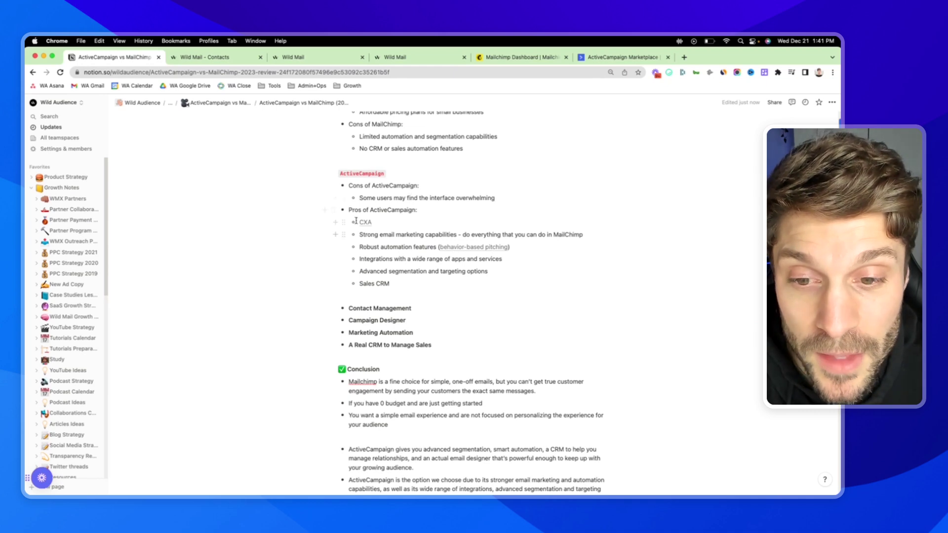
{"action": "scroll", "coordinate": [373, 224], "scroll_direction": "down", "scroll_amount": 1}
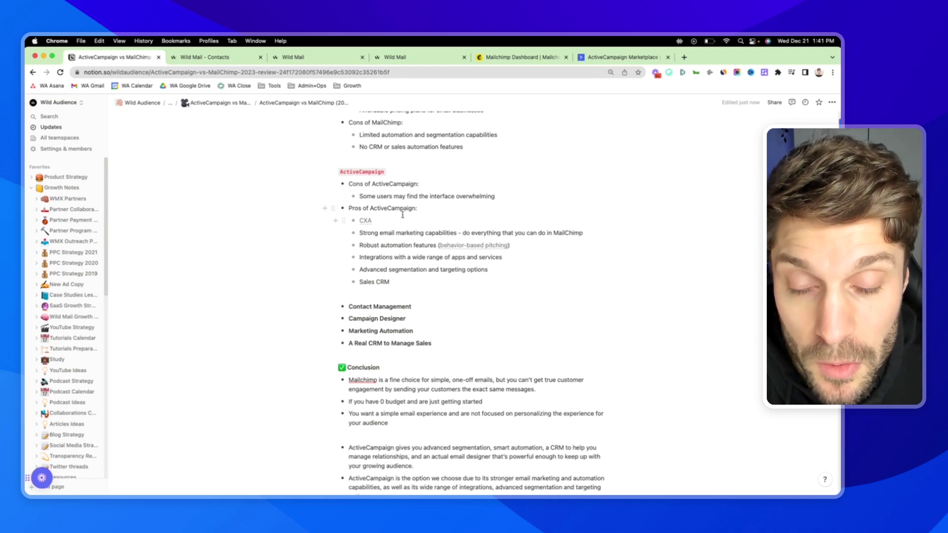
{"action": "left_click", "coordinate": [364, 220]}
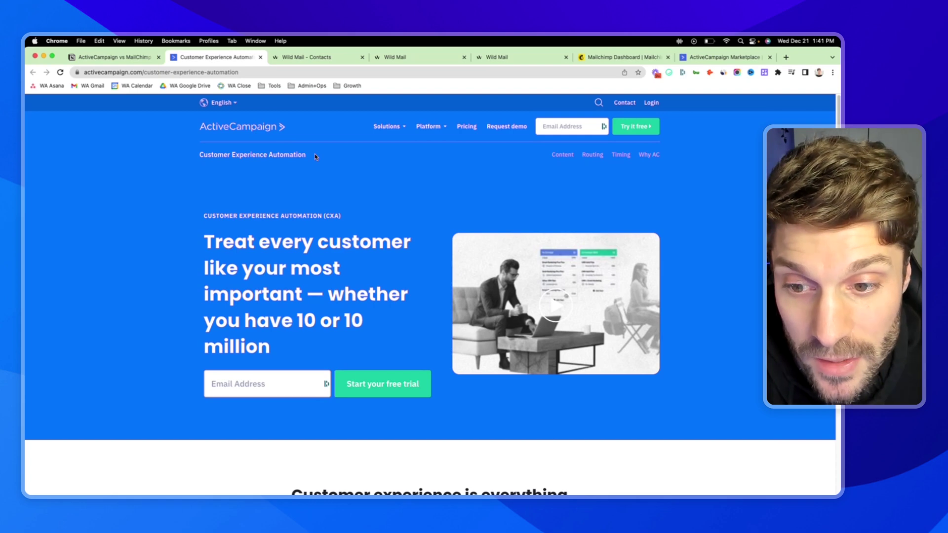
Scroll through the CXA page on activecampaign.com and highlight its headline.
{"action": "scroll", "coordinate": [245, 239], "scroll_direction": "down", "scroll_amount": 1}
{"action": "scroll", "coordinate": [245, 239], "scroll_direction": "up", "scroll_amount": 1}
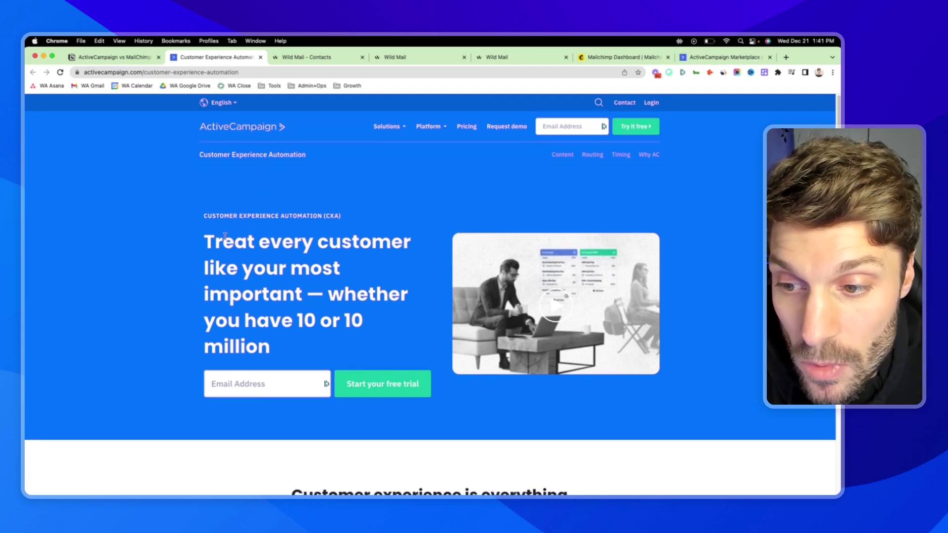
{"action": "scroll", "coordinate": [246, 239], "scroll_direction": "down", "scroll_amount": 3}
{"action": "scroll", "coordinate": [205, 147], "scroll_direction": "up", "scroll_amount": 3}
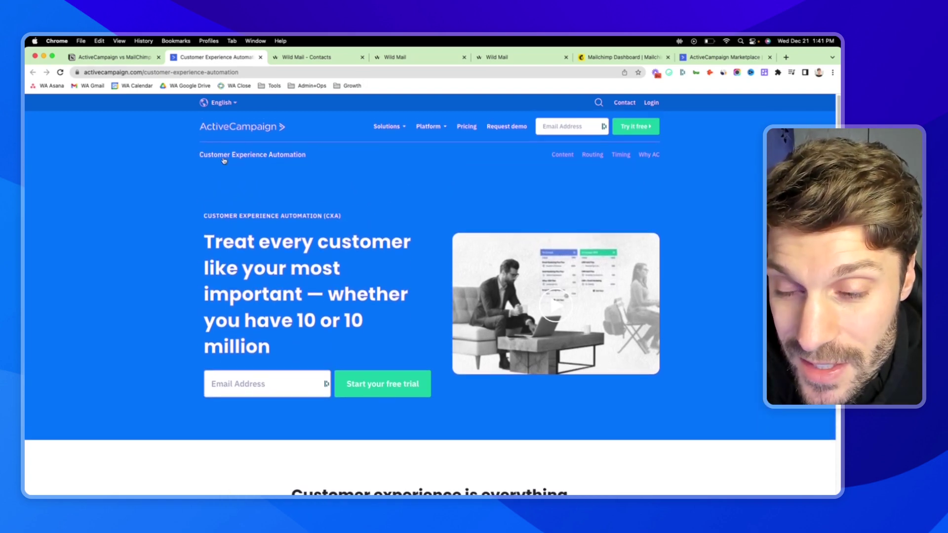
{"action": "scroll", "coordinate": [289, 220], "scroll_direction": "down", "scroll_amount": 1}
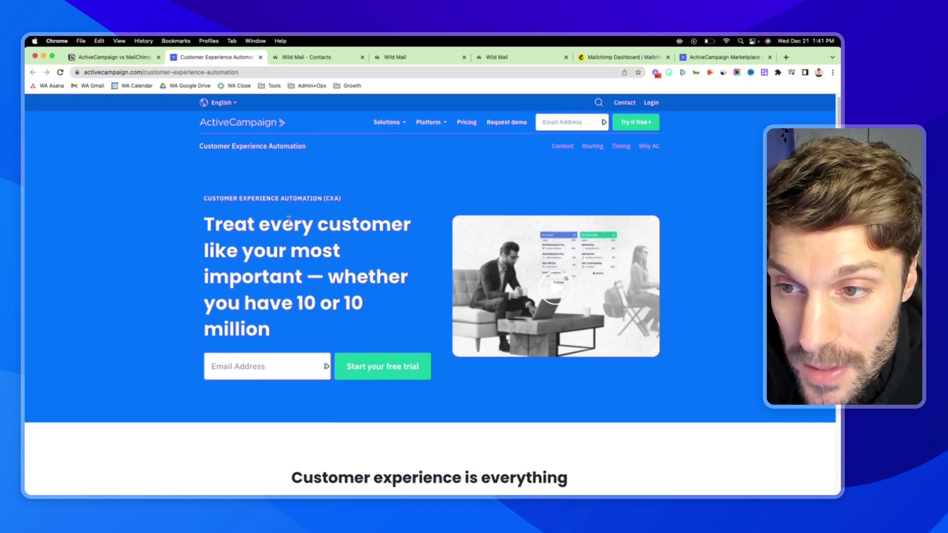
{"action": "scroll", "coordinate": [236, 202], "scroll_direction": "down", "scroll_amount": 1}
{"action": "left_click_drag", "start_coordinate": [204, 199], "coordinate": [306, 280]}
{"action": "left_click", "coordinate": [327, 278]}
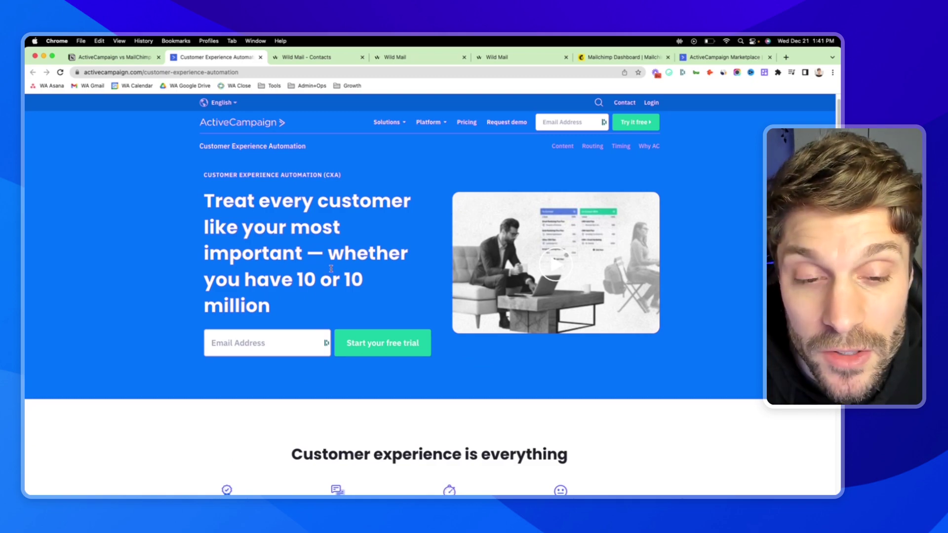
Highlight the Email Marketing, Marketing Automation, CRM and Account Management categories.
{"action": "scroll", "coordinate": [370, 267], "scroll_direction": "down", "scroll_amount": 5}
{"action": "scroll", "coordinate": [375, 269], "scroll_direction": "down", "scroll_amount": 15}
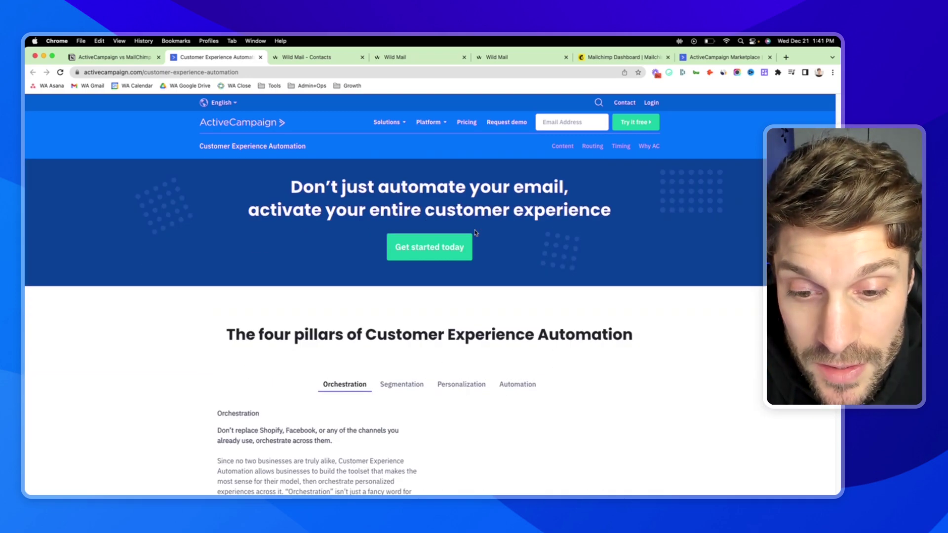
{"action": "scroll", "coordinate": [422, 258], "scroll_direction": "down", "scroll_amount": 5}
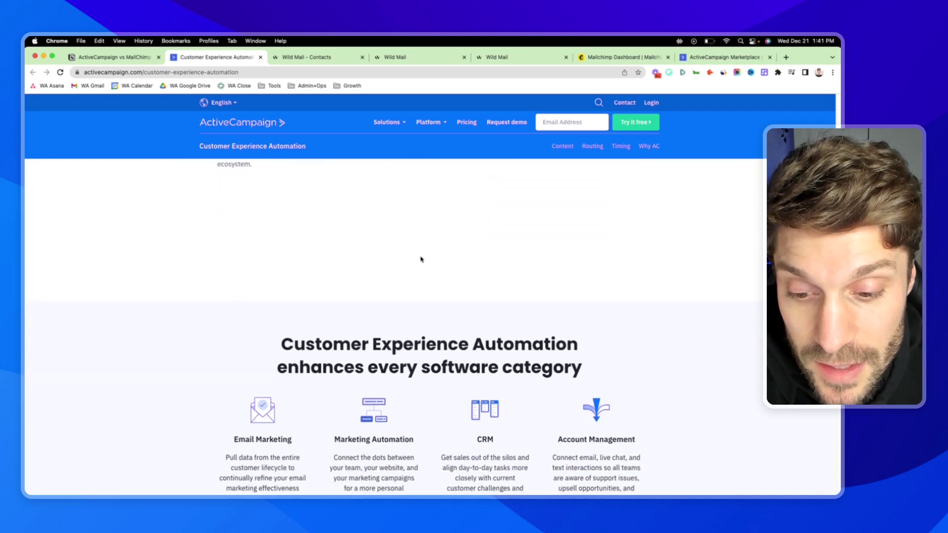
{"action": "left_click_drag", "start_coordinate": [233, 266], "coordinate": [418, 266]}
{"action": "left_click_drag", "start_coordinate": [476, 266], "coordinate": [497, 266]}
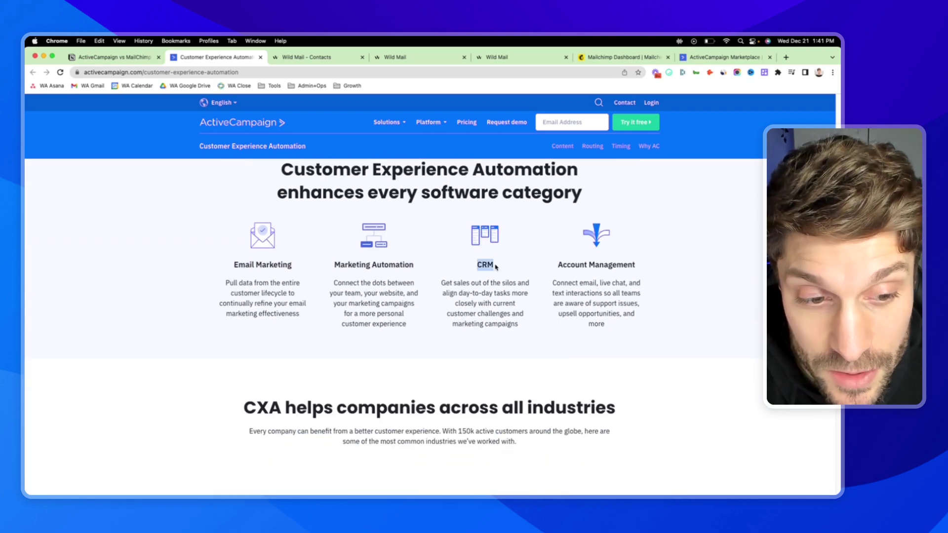
{"action": "left_click_drag", "start_coordinate": [557, 265], "coordinate": [641, 269]}
{"action": "left_click", "coordinate": [641, 268]}
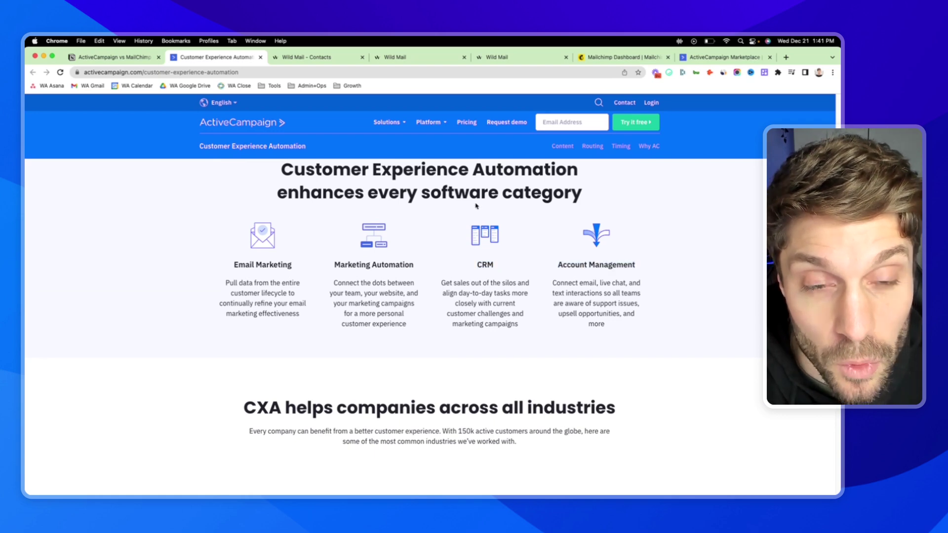
{"action": "scroll", "coordinate": [422, 264], "scroll_direction": "up", "scroll_amount": 1}
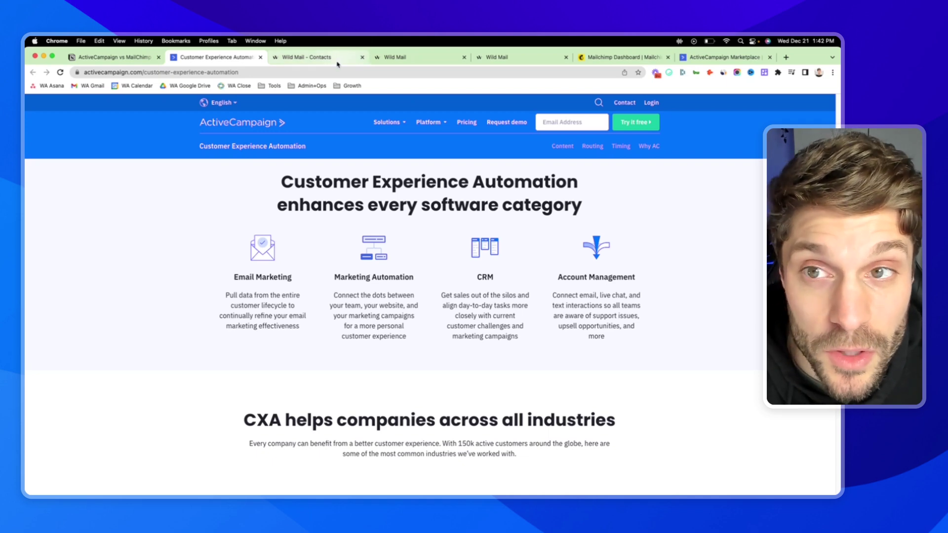
Highlight the email marketing and automation pros, then open the behavior-based pitching example.
{"action": "left_click", "coordinate": [114, 57]}
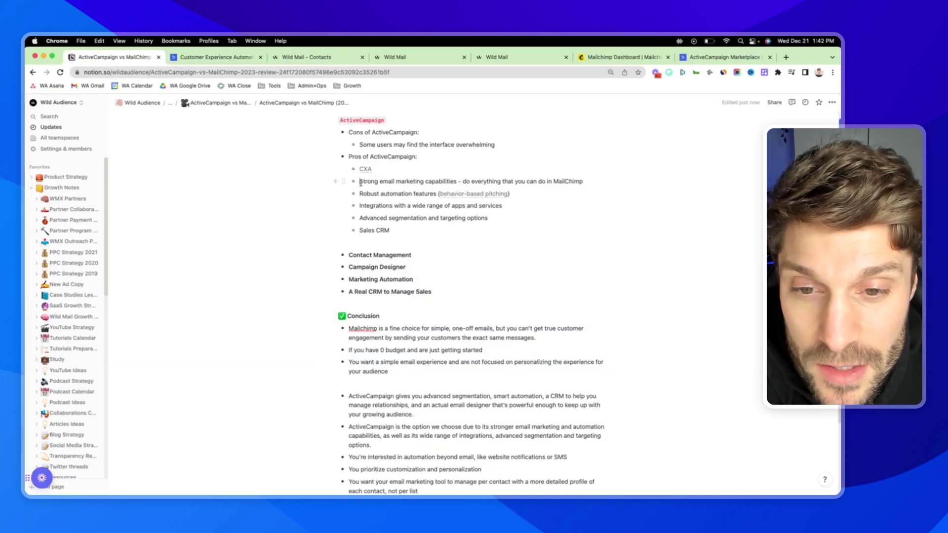
{"action": "left_click_drag", "start_coordinate": [360, 183], "coordinate": [584, 184]}
{"action": "left_click", "coordinate": [457, 183]}
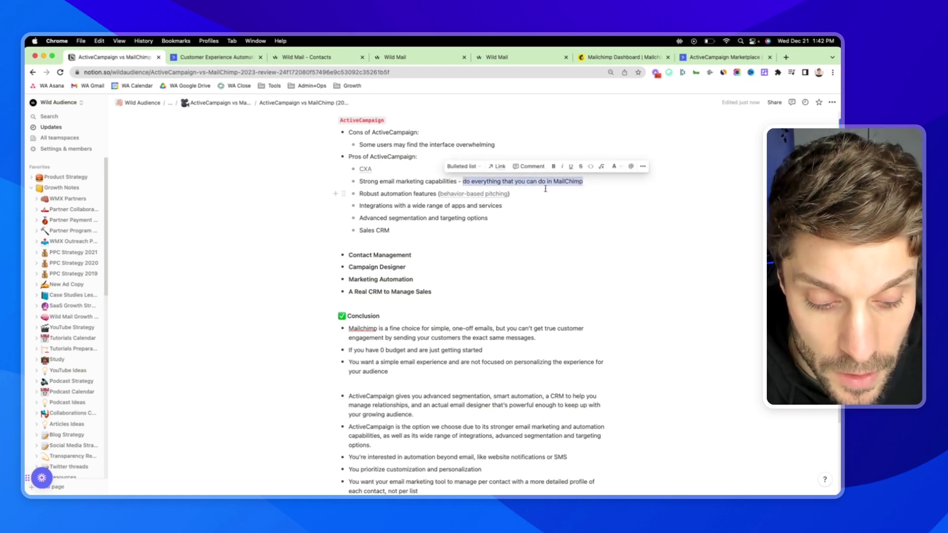
{"action": "left_click", "coordinate": [508, 183]}
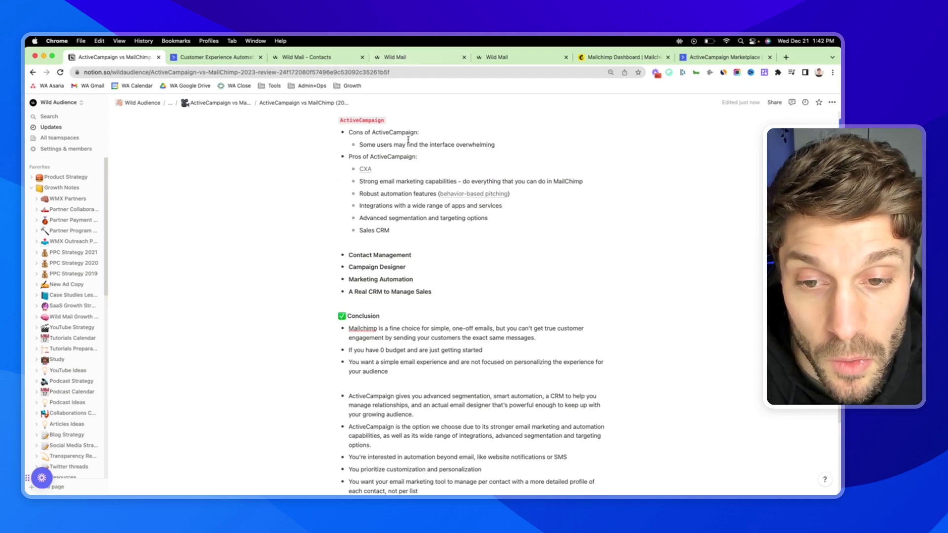
{"action": "left_click_drag", "start_coordinate": [360, 193], "coordinate": [430, 193]}
{"action": "left_click", "coordinate": [392, 242]}
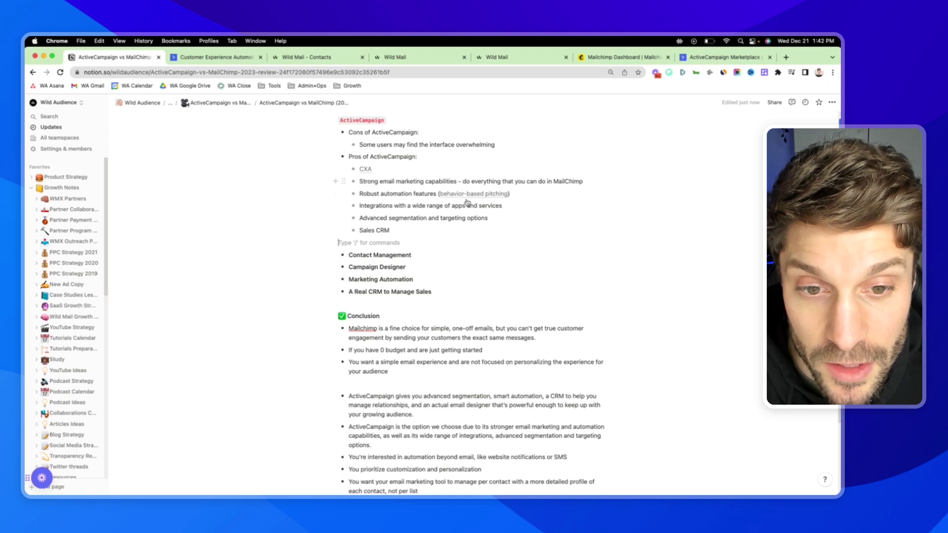
{"action": "left_click", "coordinate": [471, 195]}
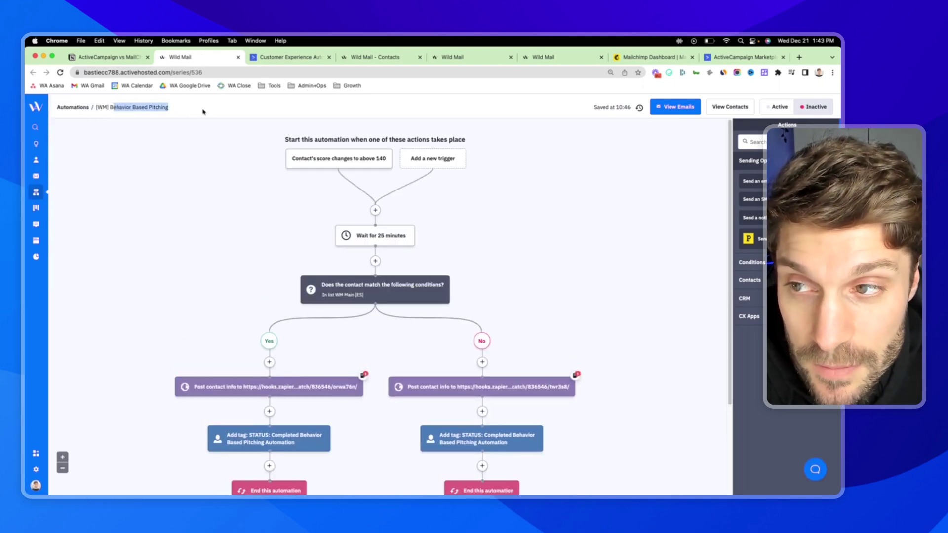
Scroll the [WM] Behavior Based Pitching canvas to inspect its score trigger and yes/no branches.
{"action": "scroll", "coordinate": [377, 290], "scroll_direction": "down", "scroll_amount": 3}
{"action": "scroll", "coordinate": [377, 290], "scroll_direction": "up", "scroll_amount": 3}
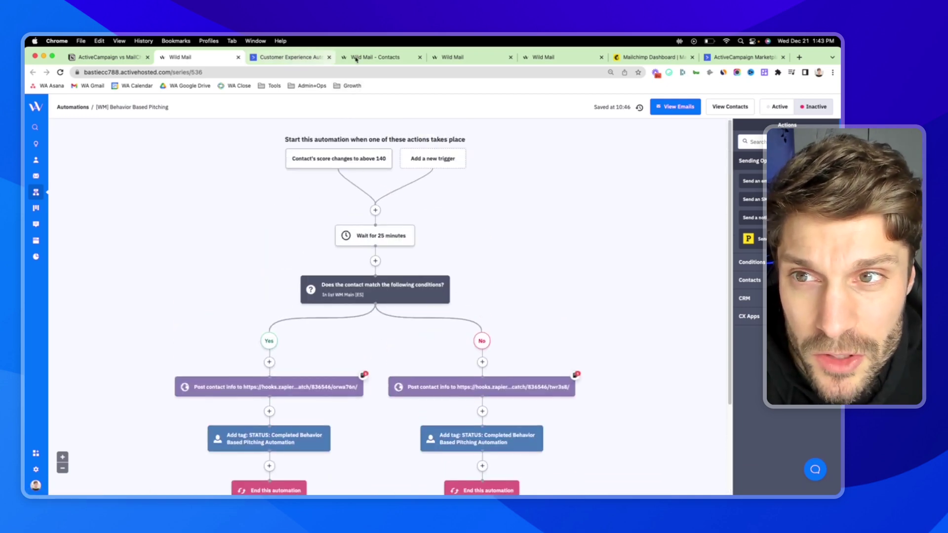
Open the BIZ audience's single subscriber profile in Mailchimp, then return to the Wild Mail automation.
{"action": "left_click", "coordinate": [648, 58]}
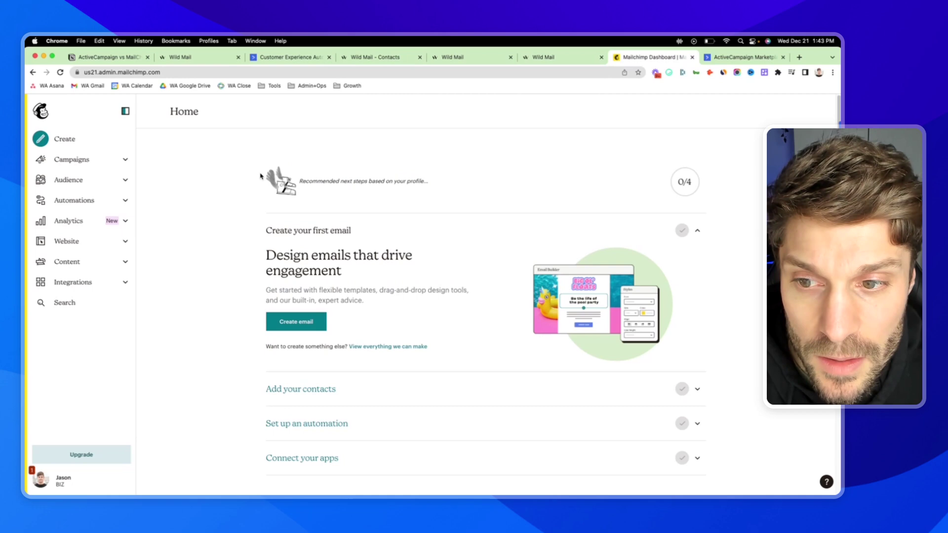
{"action": "left_click", "coordinate": [105, 182]}
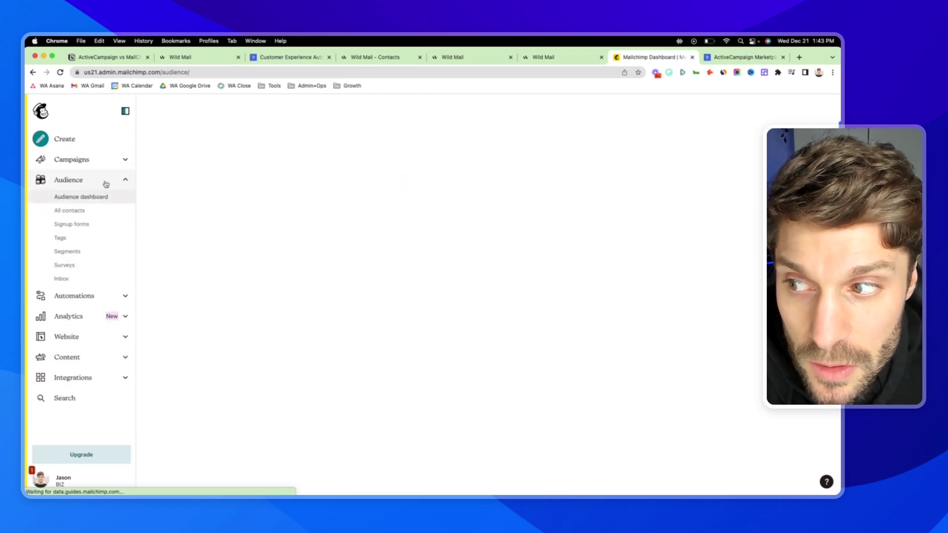
{"action": "left_click", "coordinate": [70, 210]}
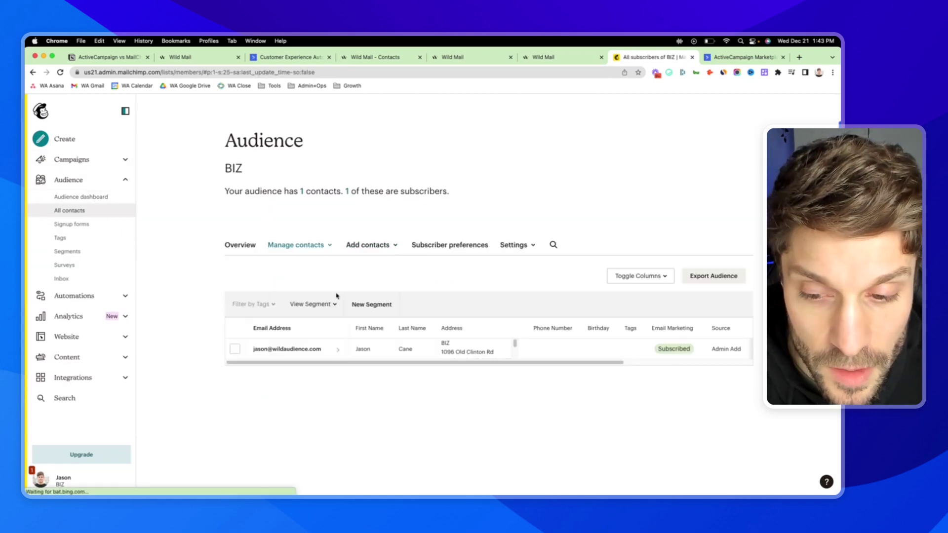
{"action": "left_click", "coordinate": [279, 350]}
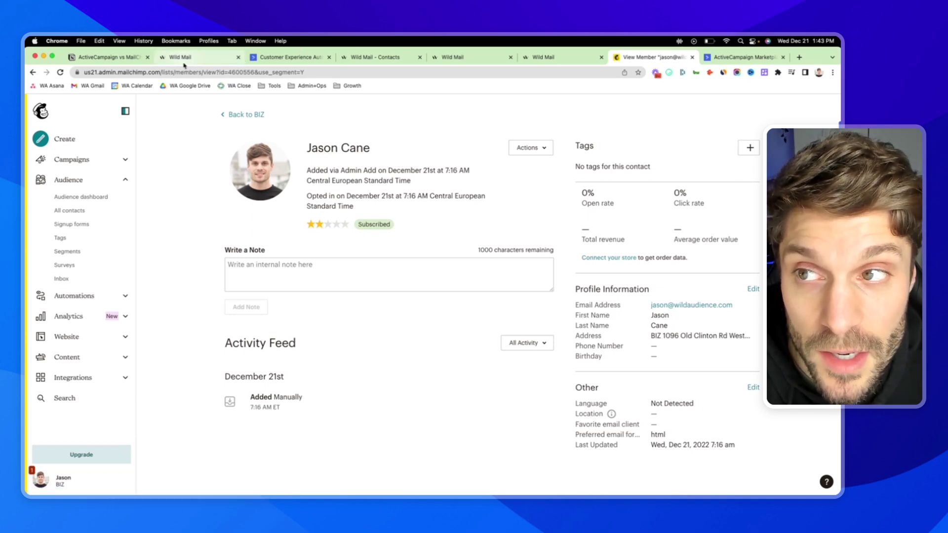
{"action": "left_click", "coordinate": [204, 59]}
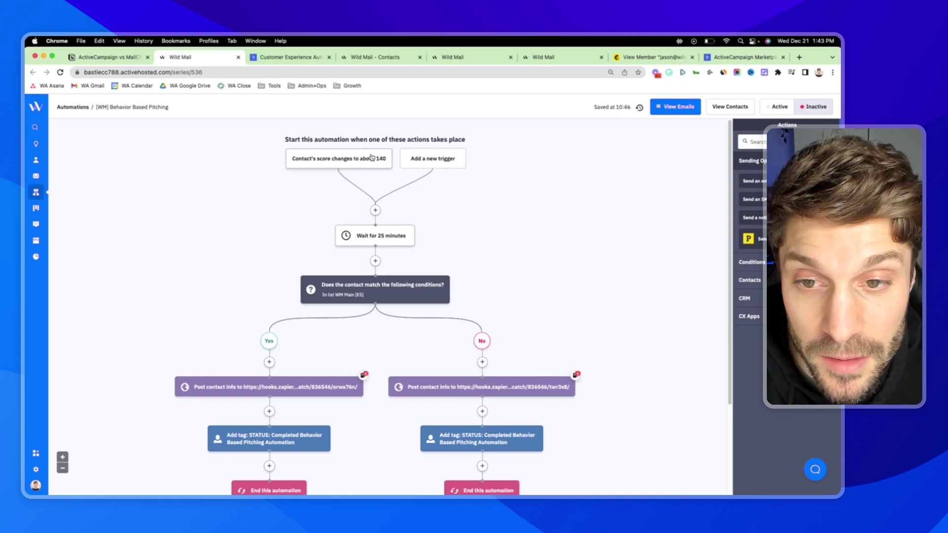
Scroll through the workflow's score-above-140 trigger, 25-minute wait, list check and completion tag.
{"action": "mouse_move", "coordinate": [354, 162]}
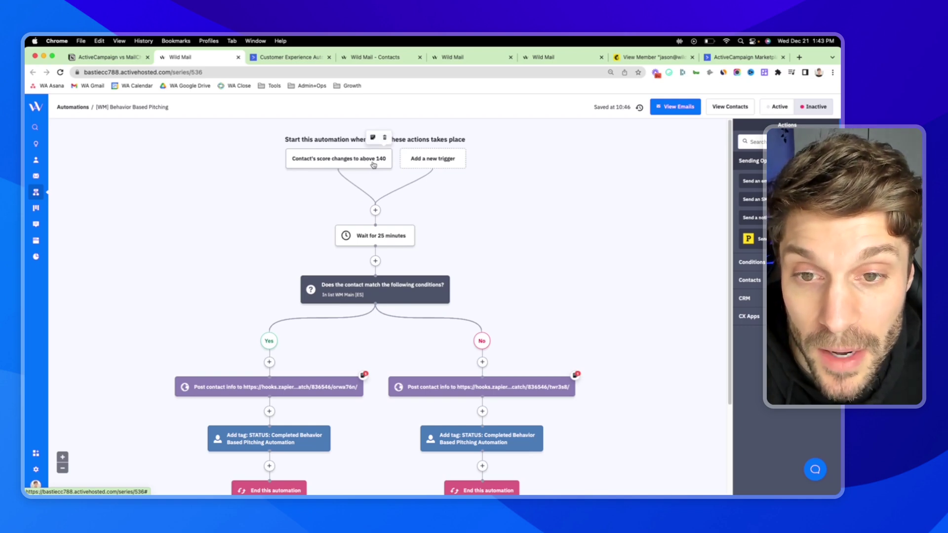
{"action": "scroll", "coordinate": [387, 216], "scroll_direction": "down", "scroll_amount": 2}
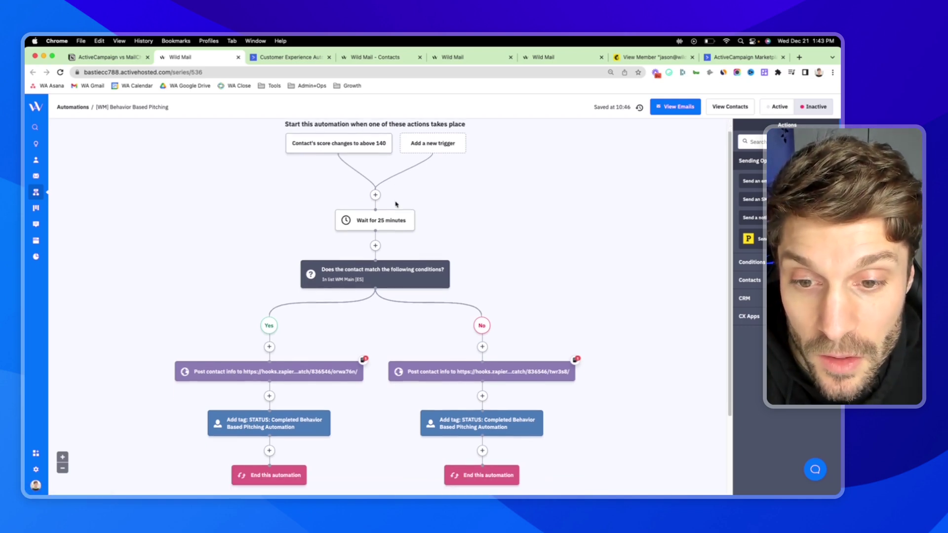
{"action": "scroll", "coordinate": [387, 216], "scroll_direction": "down", "scroll_amount": 3}
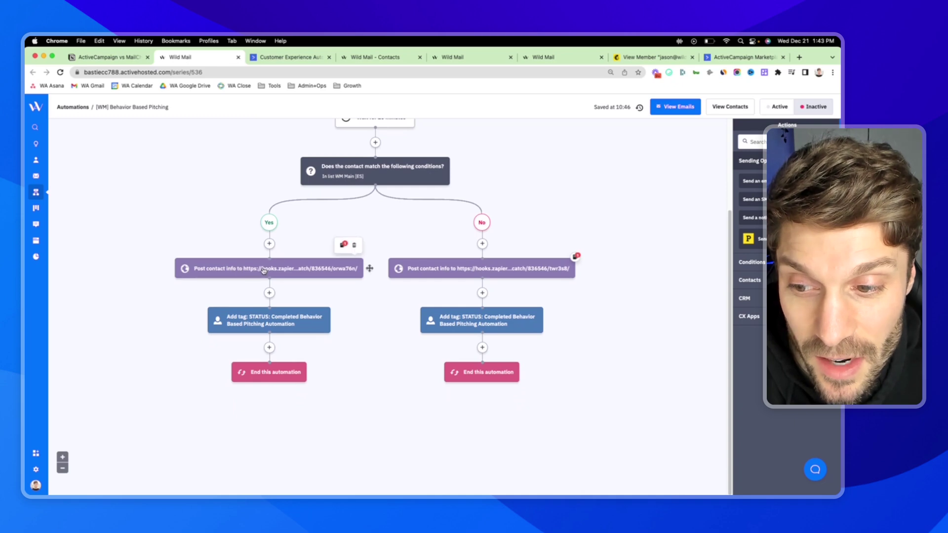
{"action": "scroll", "coordinate": [382, 229], "scroll_direction": "up", "scroll_amount": 4}
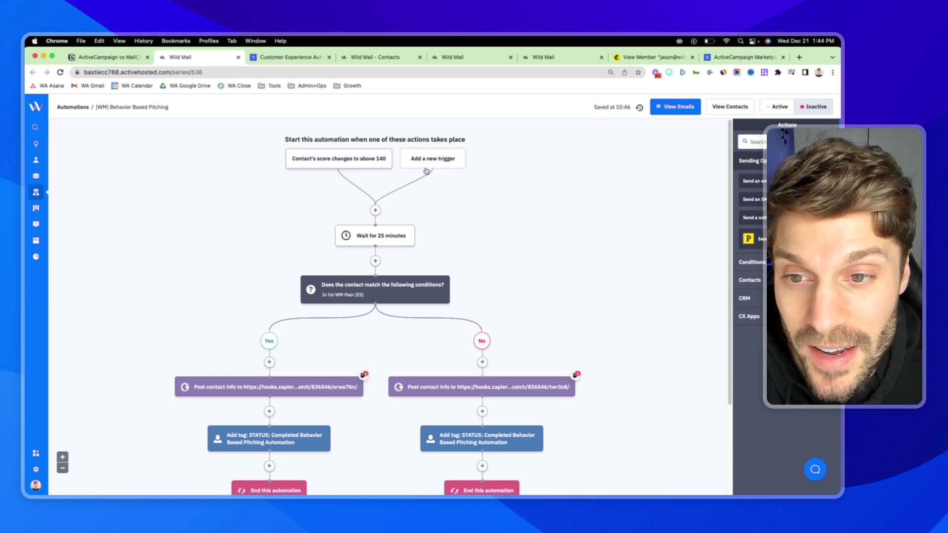
{"action": "scroll", "coordinate": [365, 253], "scroll_direction": "down", "scroll_amount": 3}
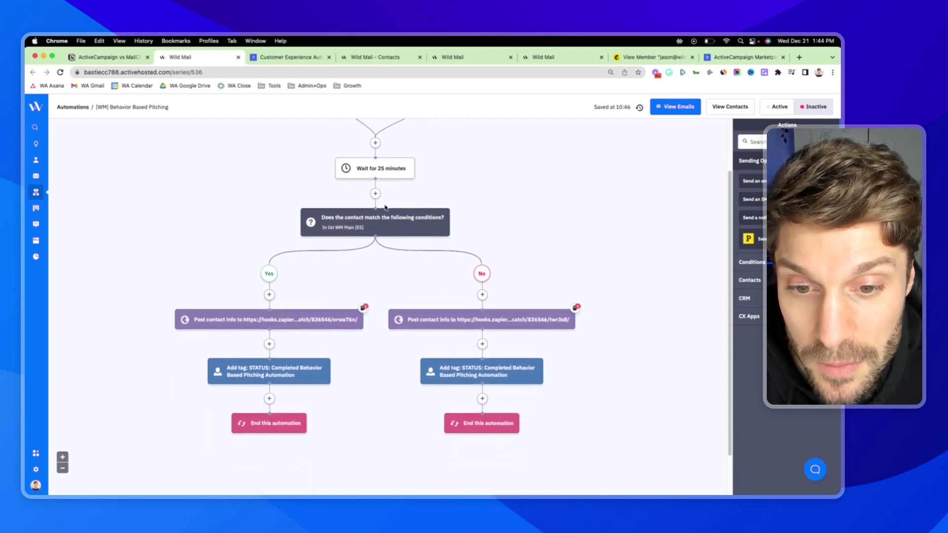
{"action": "scroll", "coordinate": [365, 252], "scroll_direction": "up", "scroll_amount": 3}
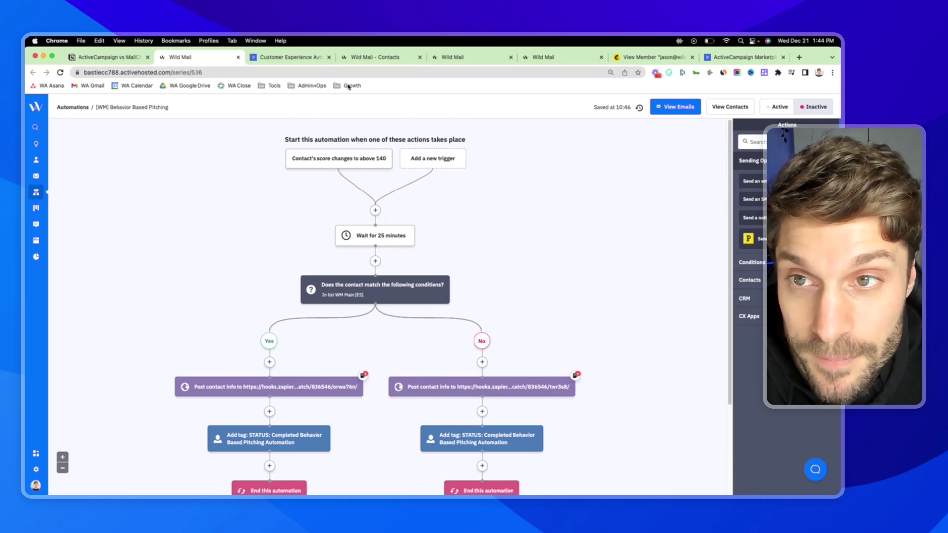
Open the 'Welcome contacts who subscribed via your pop-up form' journey from Mailchimp's Pre-built journeys.
{"action": "left_click", "coordinate": [640, 58]}
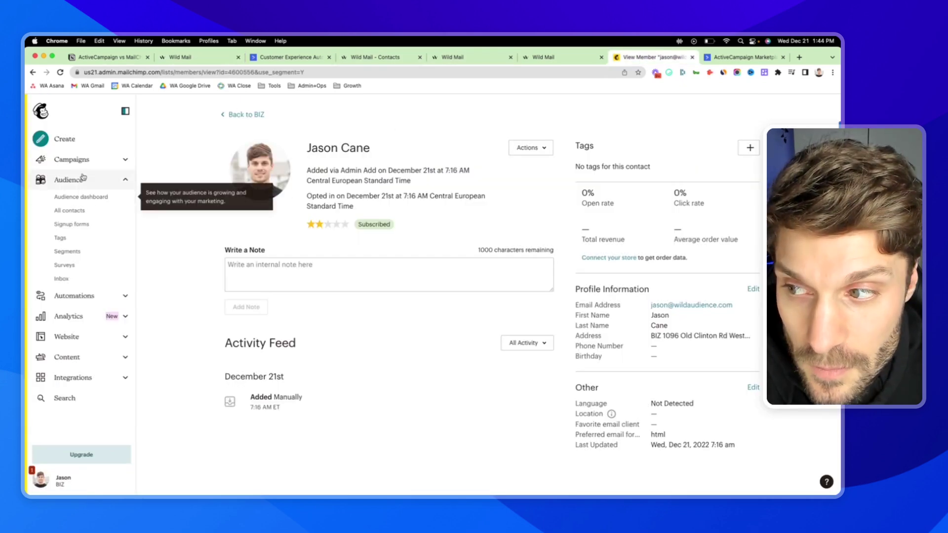
{"action": "left_click", "coordinate": [74, 295]}
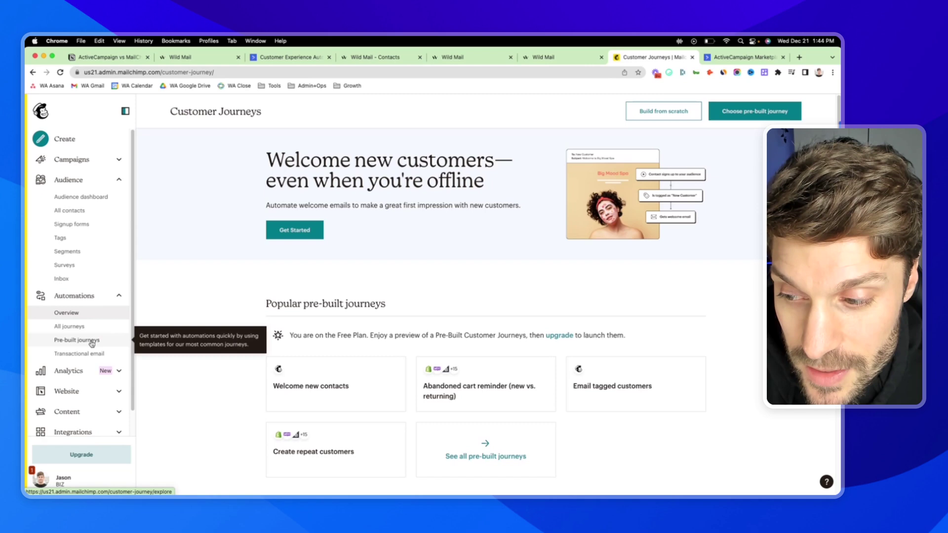
{"action": "scroll", "coordinate": [290, 308], "scroll_direction": "down", "scroll_amount": 10}
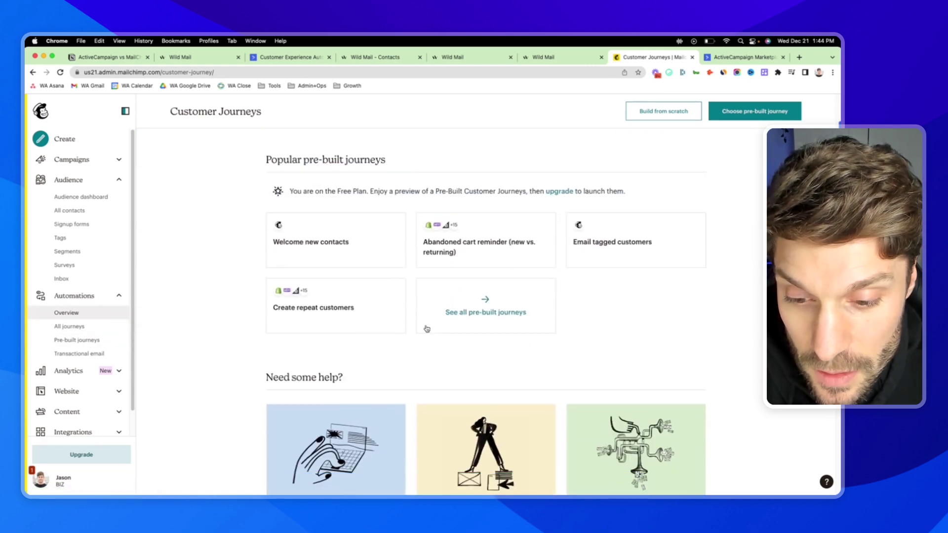
{"action": "scroll", "coordinate": [438, 294], "scroll_direction": "up", "scroll_amount": 6}
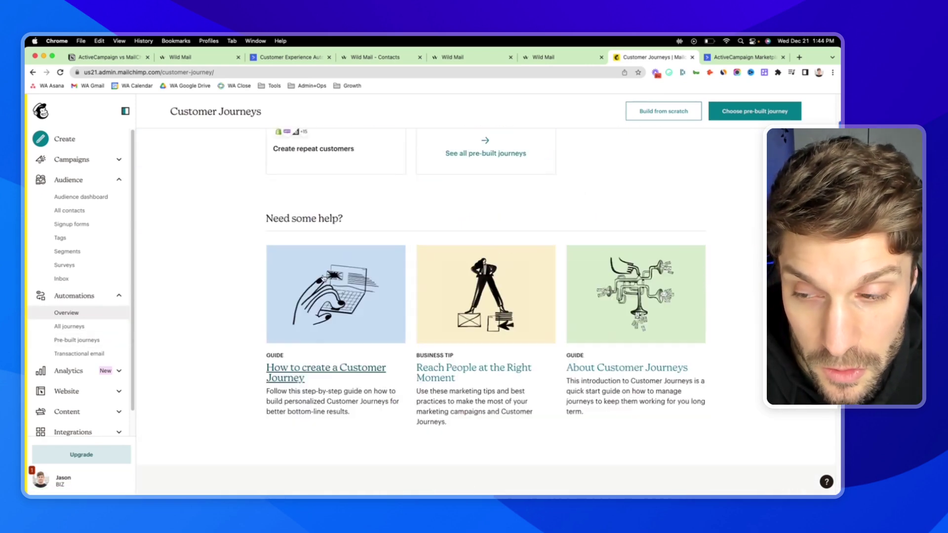
{"action": "left_click", "coordinate": [89, 340]}
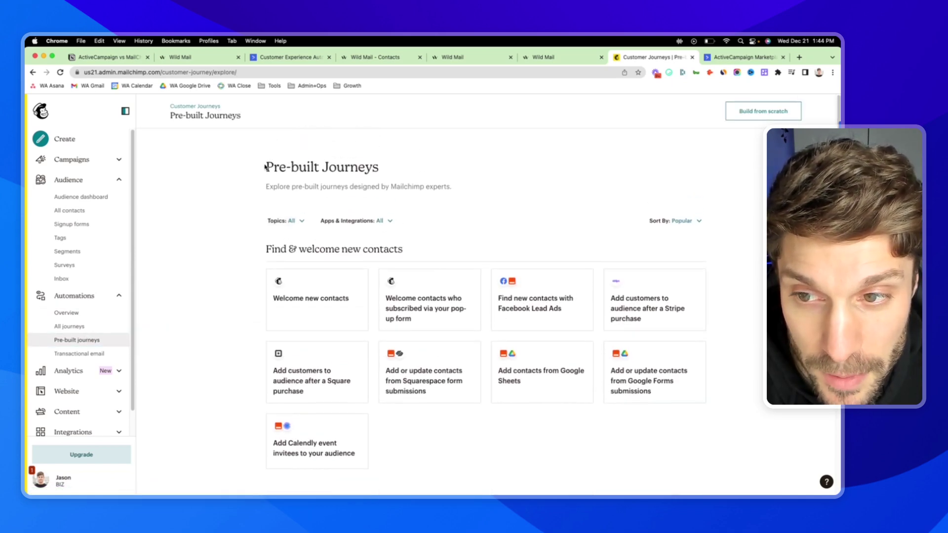
{"action": "left_click_drag", "start_coordinate": [268, 166], "coordinate": [397, 174]}
{"action": "left_click", "coordinate": [397, 174]}
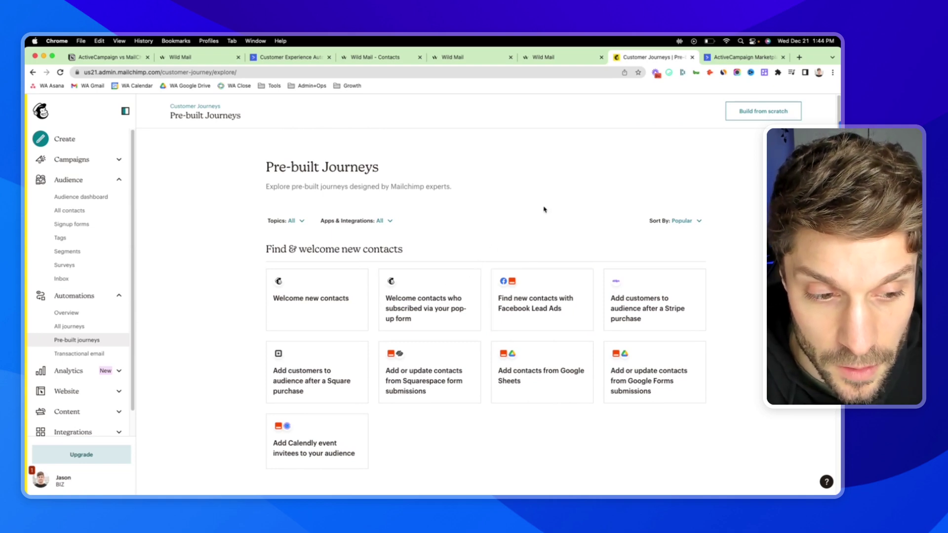
{"action": "scroll", "coordinate": [494, 207], "scroll_direction": "down", "scroll_amount": 3}
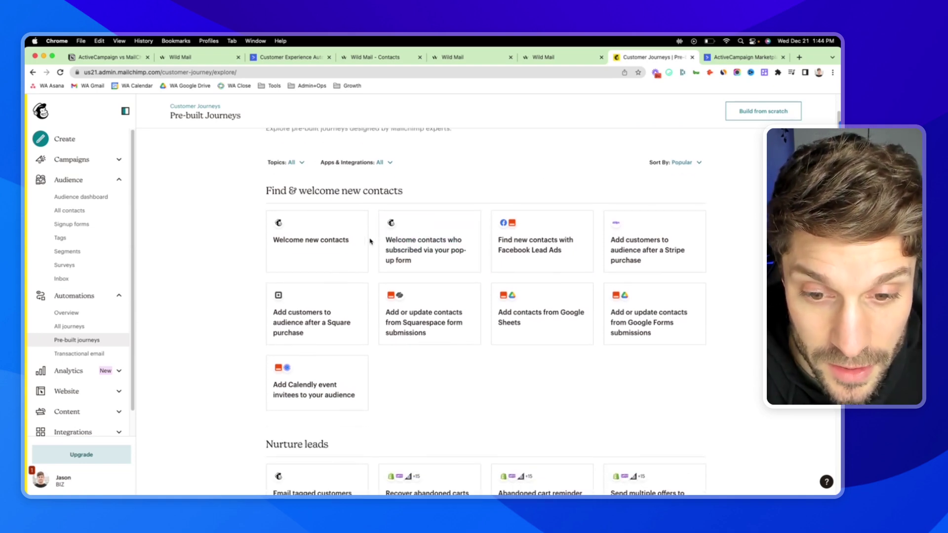
{"action": "left_click", "coordinate": [402, 241]}
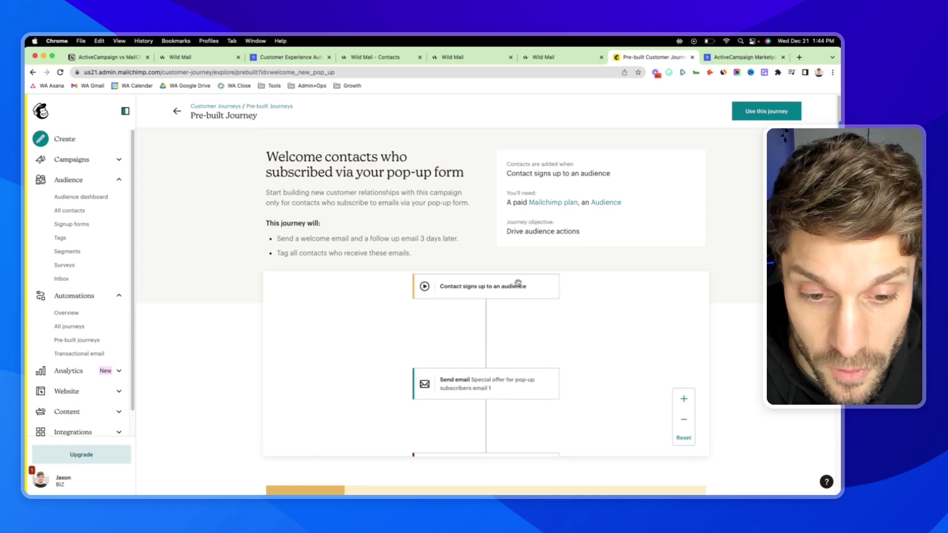
Scroll through the pop-up form welcome journey's welcome and follow-up emails.
{"action": "scroll", "coordinate": [518, 282], "scroll_direction": "down", "scroll_amount": 5}
{"action": "scroll", "coordinate": [506, 207], "scroll_direction": "up", "scroll_amount": 3}
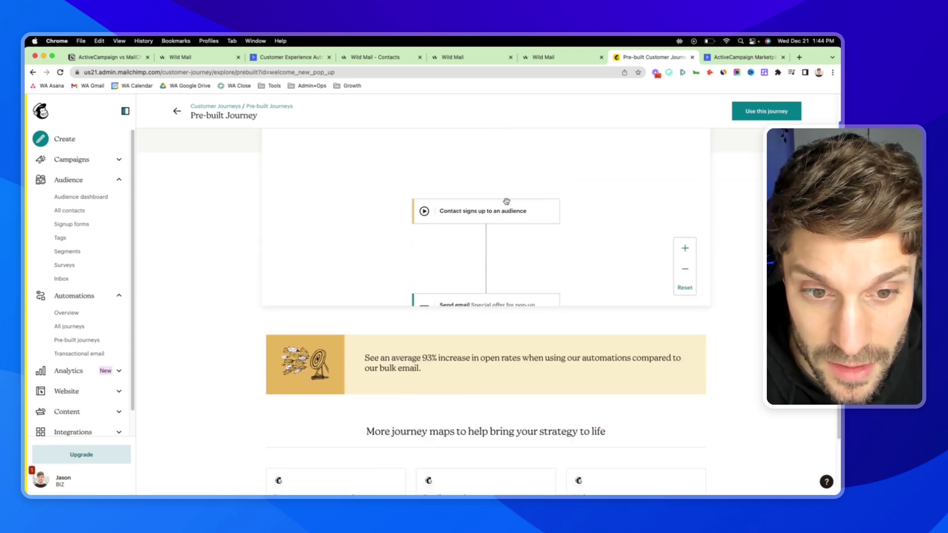
{"action": "scroll", "coordinate": [506, 201], "scroll_direction": "up", "scroll_amount": 1}
{"action": "scroll", "coordinate": [504, 191], "scroll_direction": "down", "scroll_amount": 2}
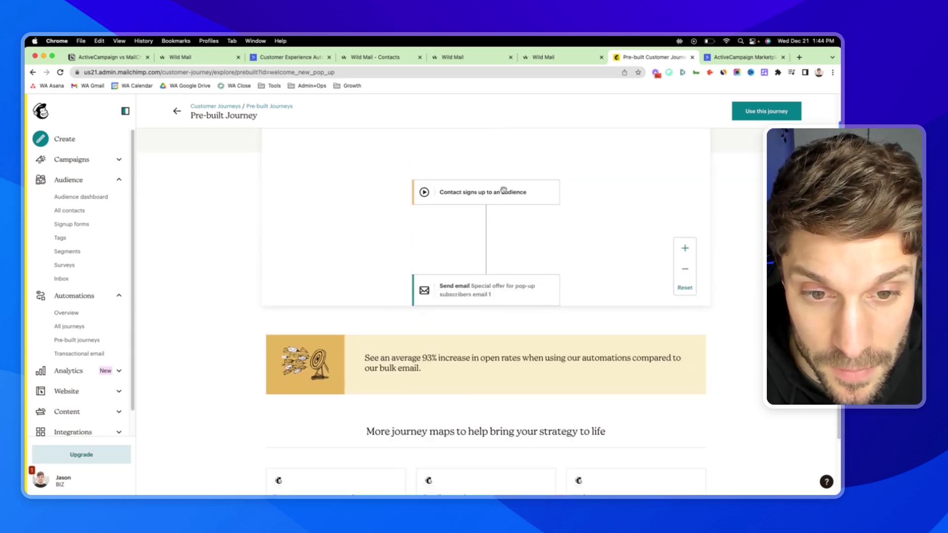
{"action": "scroll", "coordinate": [503, 190], "scroll_direction": "down", "scroll_amount": 5}
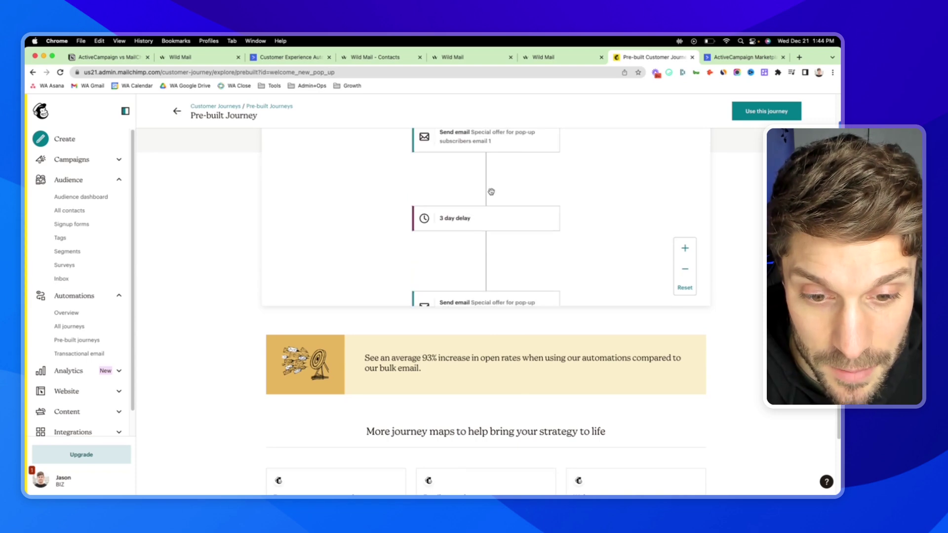
{"action": "scroll", "coordinate": [489, 198], "scroll_direction": "down", "scroll_amount": 8}
{"action": "scroll", "coordinate": [486, 201], "scroll_direction": "up", "scroll_amount": 5}
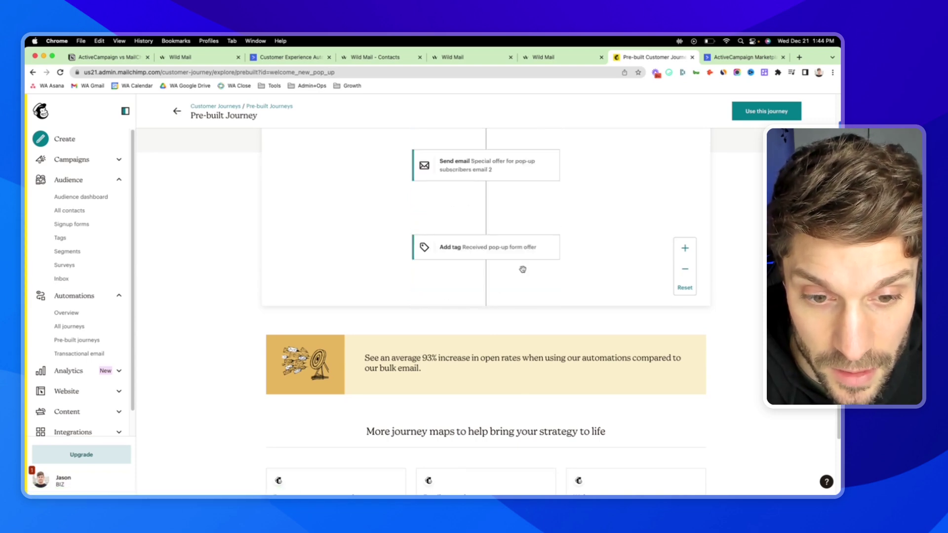
{"action": "scroll", "coordinate": [527, 252], "scroll_direction": "down", "scroll_amount": 5}
{"action": "scroll", "coordinate": [257, 214], "scroll_direction": "up", "scroll_amount": 4}
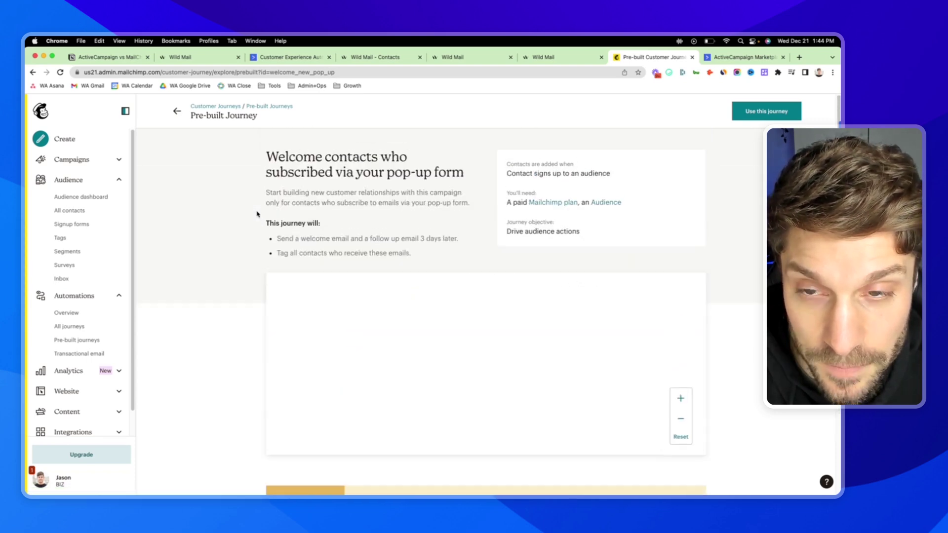
Browse Mailchimp's pre-built journeys catalogue, then switch to the ActiveCampaign Marketplace recipes.
{"action": "left_click", "coordinate": [230, 107]}
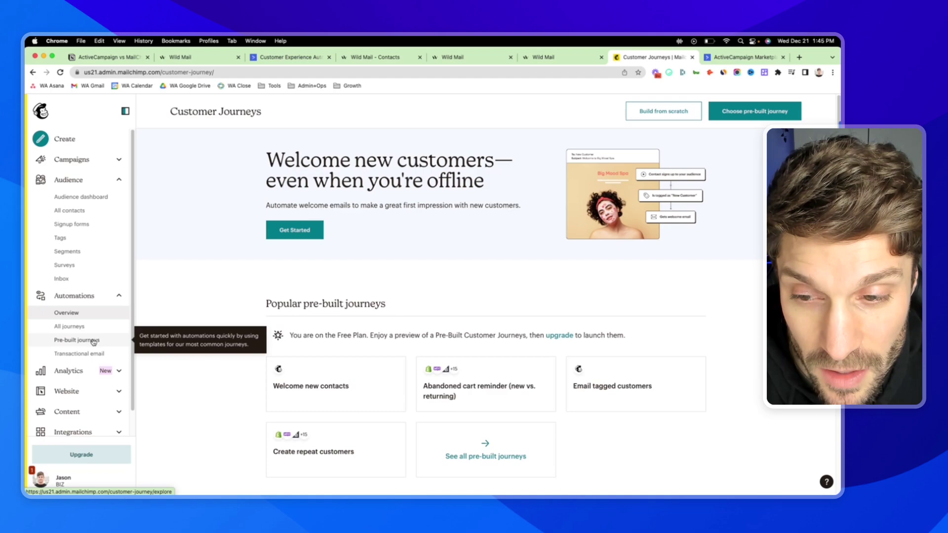
{"action": "left_click", "coordinate": [93, 342]}
{"action": "scroll", "coordinate": [444, 235], "scroll_direction": "down", "scroll_amount": 5}
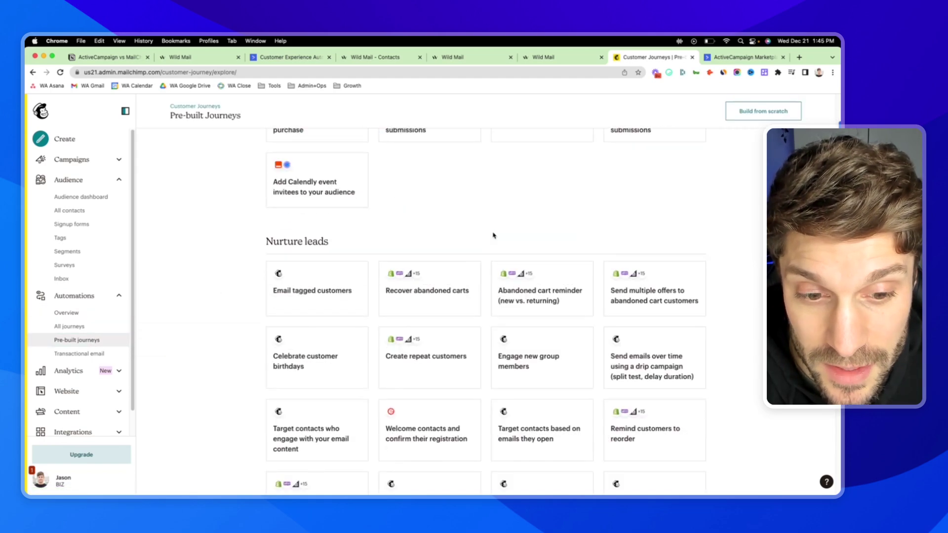
{"action": "scroll", "coordinate": [492, 234], "scroll_direction": "down", "scroll_amount": 5}
{"action": "scroll", "coordinate": [484, 231], "scroll_direction": "up", "scroll_amount": 15}
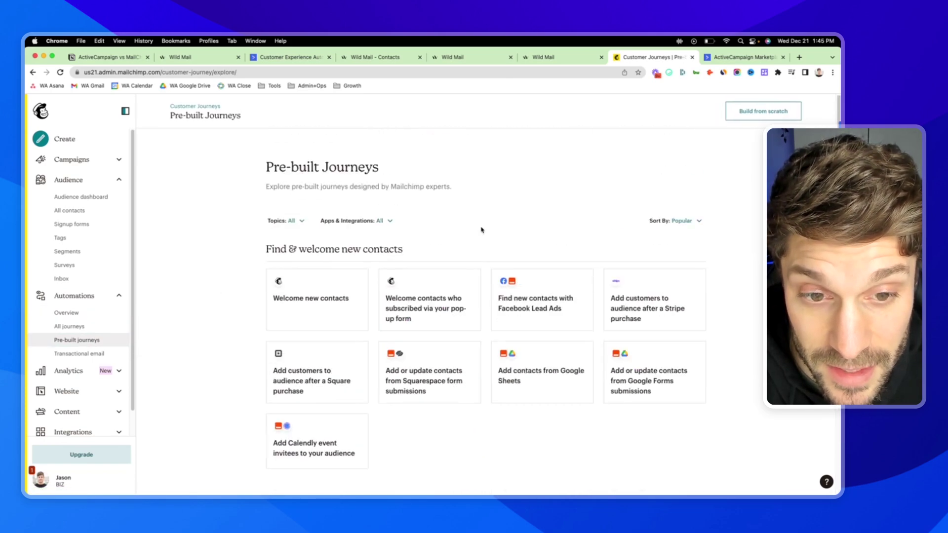
{"action": "scroll", "coordinate": [417, 217], "scroll_direction": "down", "scroll_amount": 5}
{"action": "scroll", "coordinate": [493, 247], "scroll_direction": "up", "scroll_amount": 5}
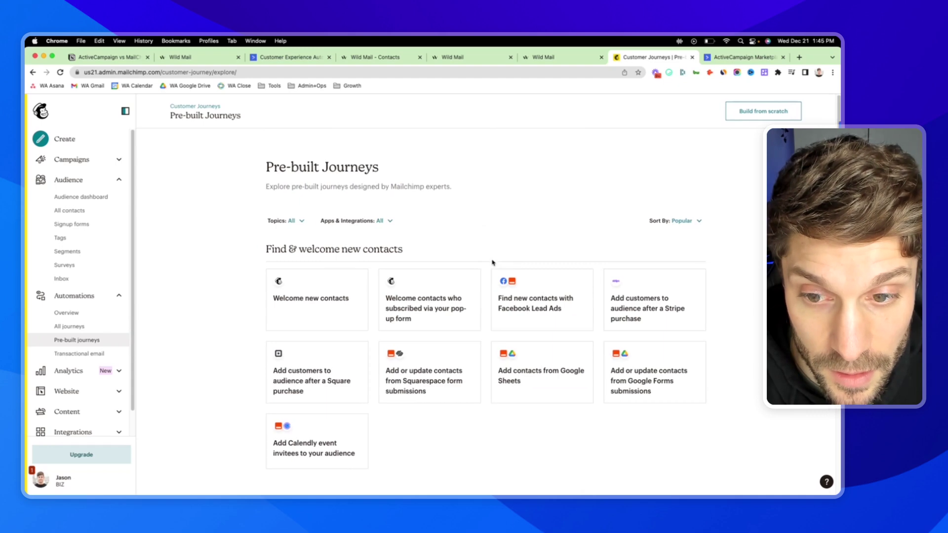
{"action": "scroll", "coordinate": [492, 262], "scroll_direction": "down", "scroll_amount": 5}
{"action": "scroll", "coordinate": [519, 197], "scroll_direction": "up", "scroll_amount": 5}
{"action": "left_click", "coordinate": [722, 58]}
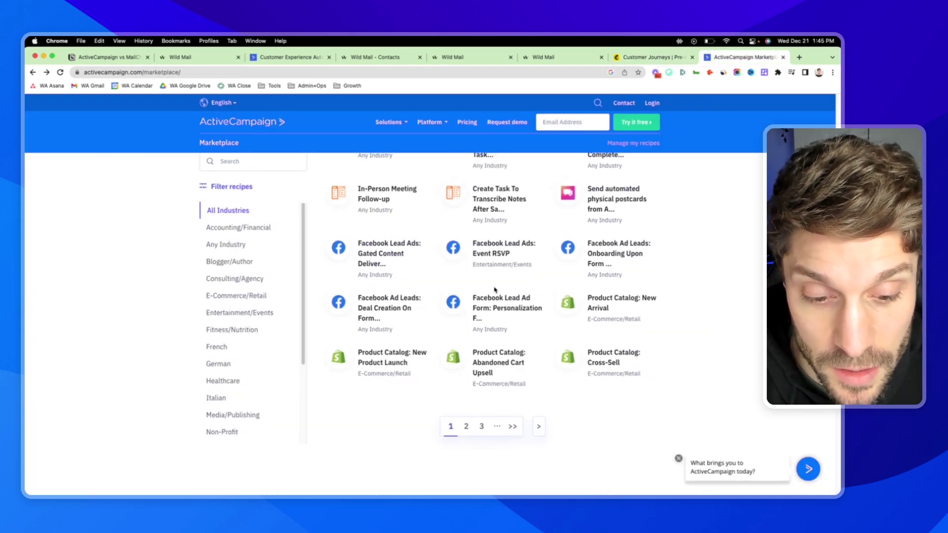
Jump to page 50 of the marketplace automation recipes, then go back to the Notion notes.
{"action": "left_click", "coordinate": [512, 426]}
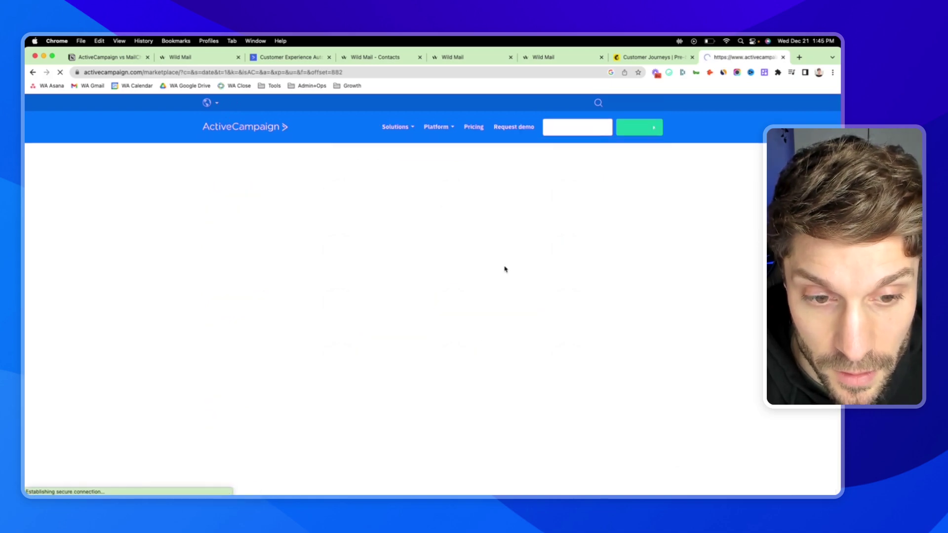
{"action": "scroll", "coordinate": [546, 327], "scroll_direction": "up", "scroll_amount": 10}
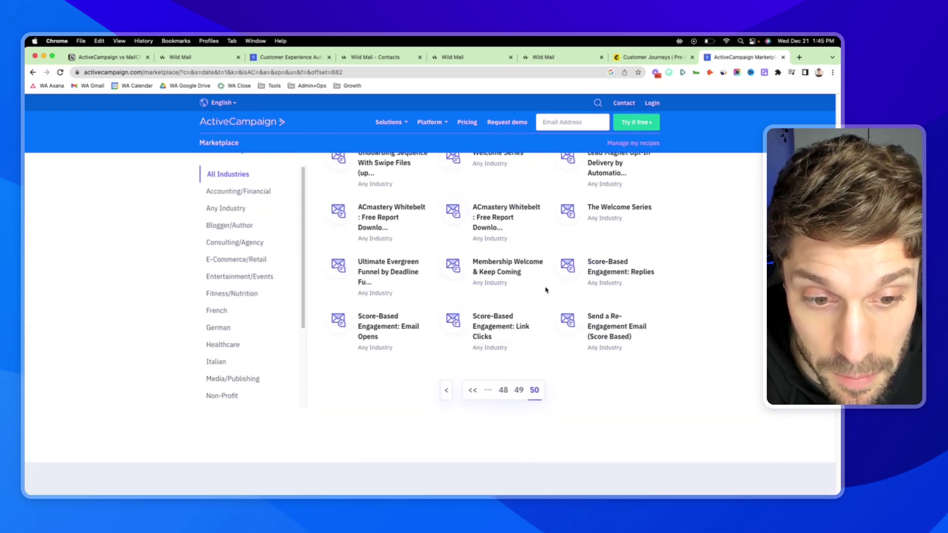
{"action": "scroll", "coordinate": [517, 322], "scroll_direction": "down", "scroll_amount": 5}
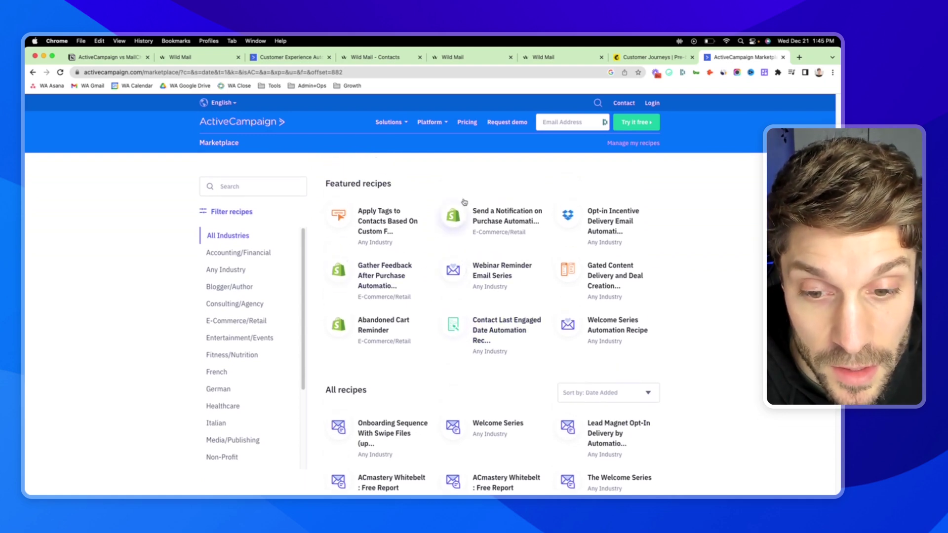
{"action": "scroll", "coordinate": [374, 203], "scroll_direction": "up", "scroll_amount": 5}
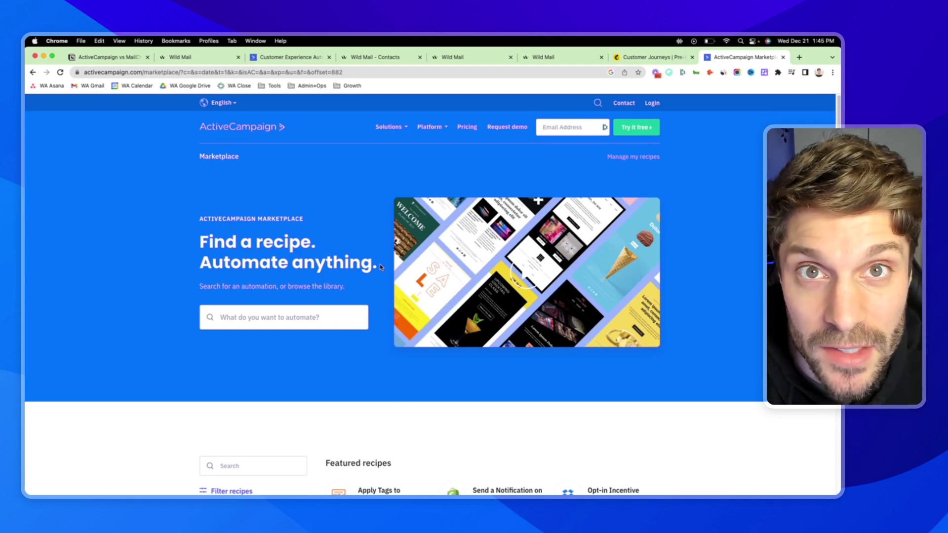
{"action": "key", "text": "super+1"}
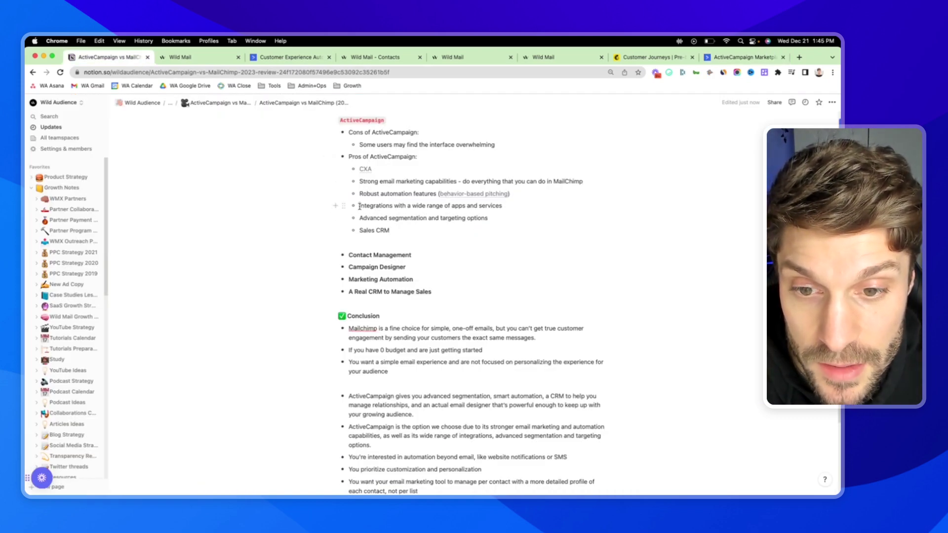
Highlight the integrations line in Notion and open ActiveCampaign's Apps directory.
{"action": "left_click_drag", "start_coordinate": [359, 207], "coordinate": [502, 207]}
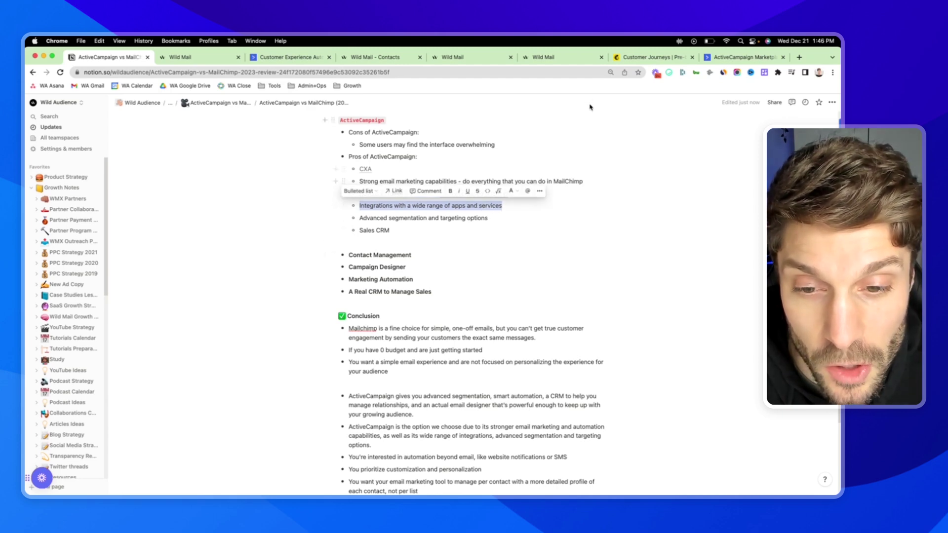
{"action": "left_click", "coordinate": [569, 58]}
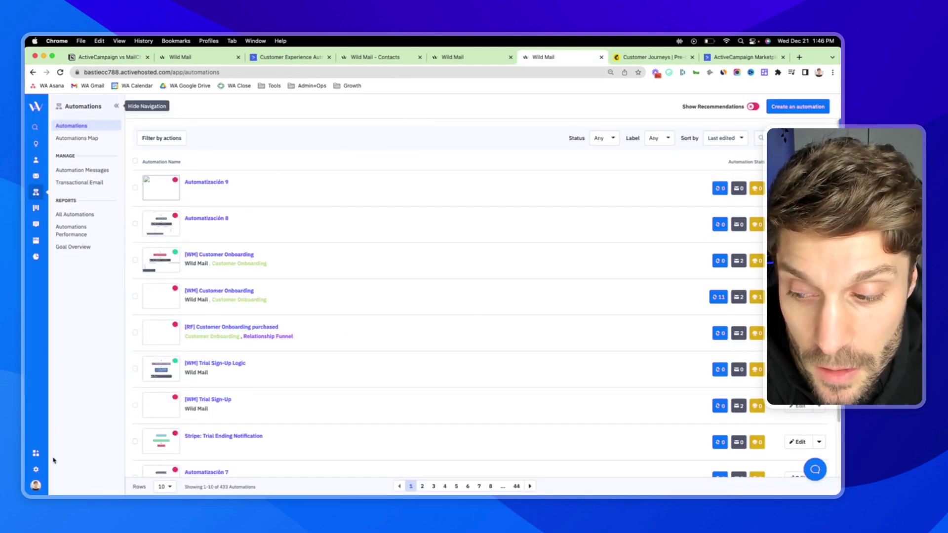
{"action": "left_click", "coordinate": [36, 454]}
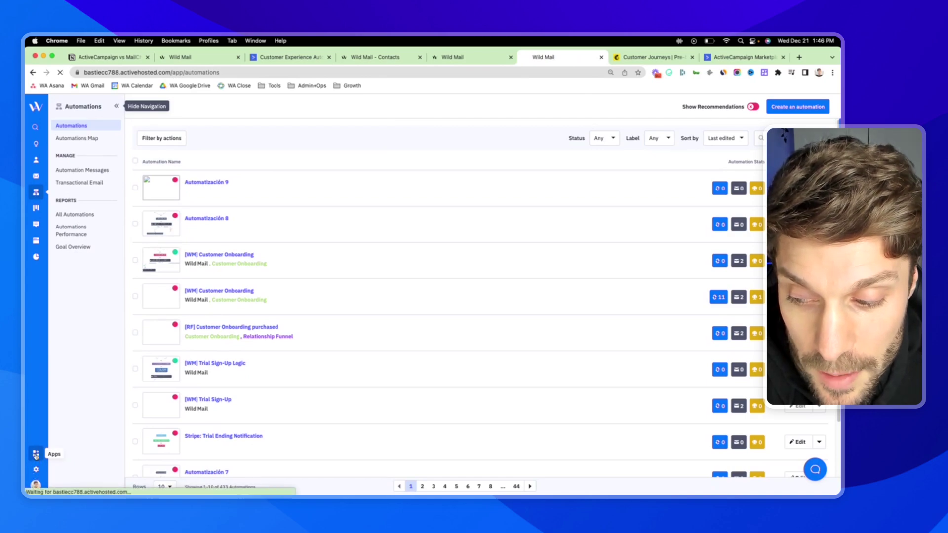
Browse integrations such as Google Sheets, Calendly, Stripe and Slack, then return to Notion.
{"action": "scroll", "coordinate": [538, 237], "scroll_direction": "down", "scroll_amount": 15}
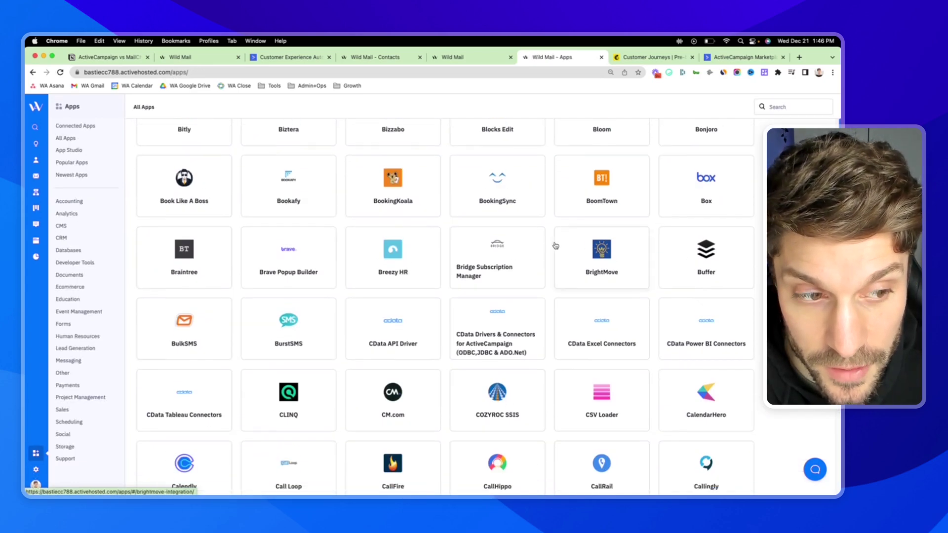
{"action": "scroll", "coordinate": [556, 246], "scroll_direction": "down", "scroll_amount": 20}
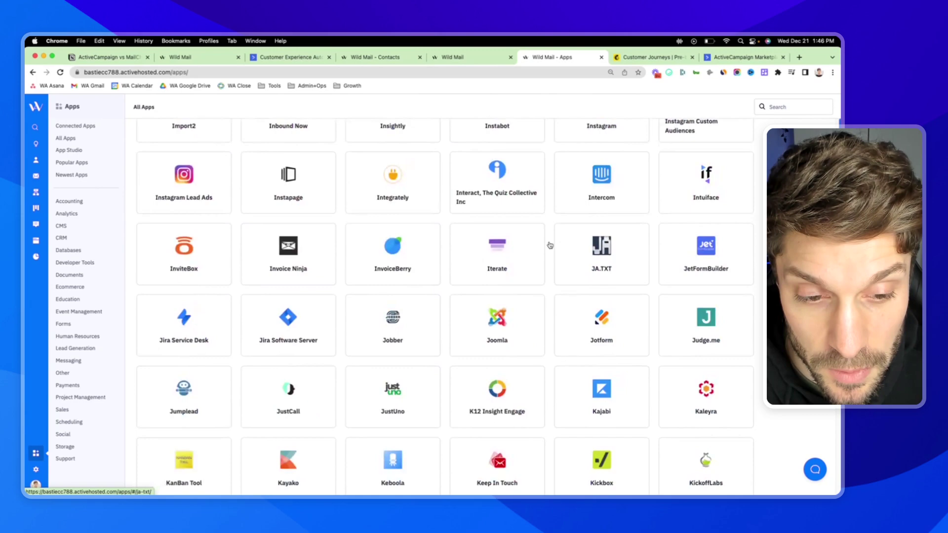
{"action": "scroll", "coordinate": [550, 245], "scroll_direction": "down", "scroll_amount": 20}
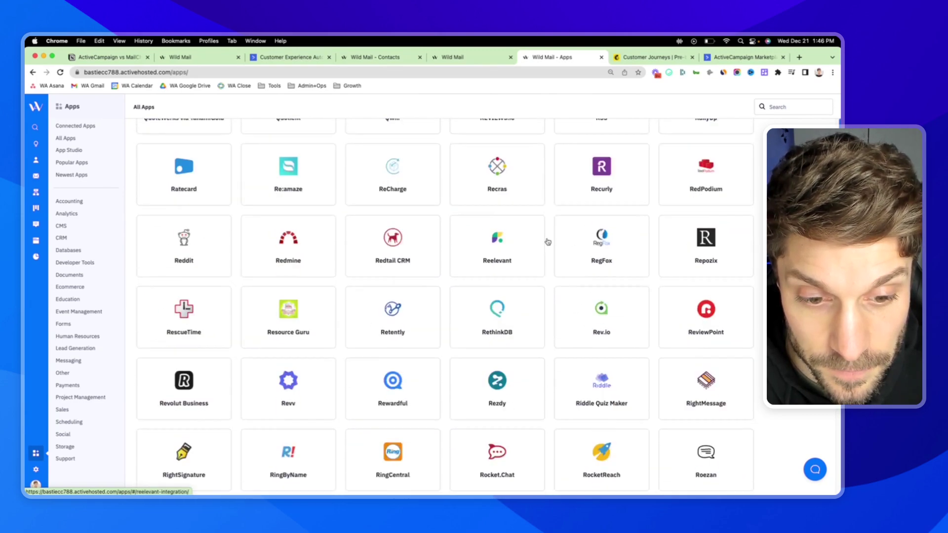
{"action": "scroll", "coordinate": [548, 242], "scroll_direction": "up", "scroll_amount": 10}
{"action": "scroll", "coordinate": [547, 242], "scroll_direction": "up", "scroll_amount": 20}
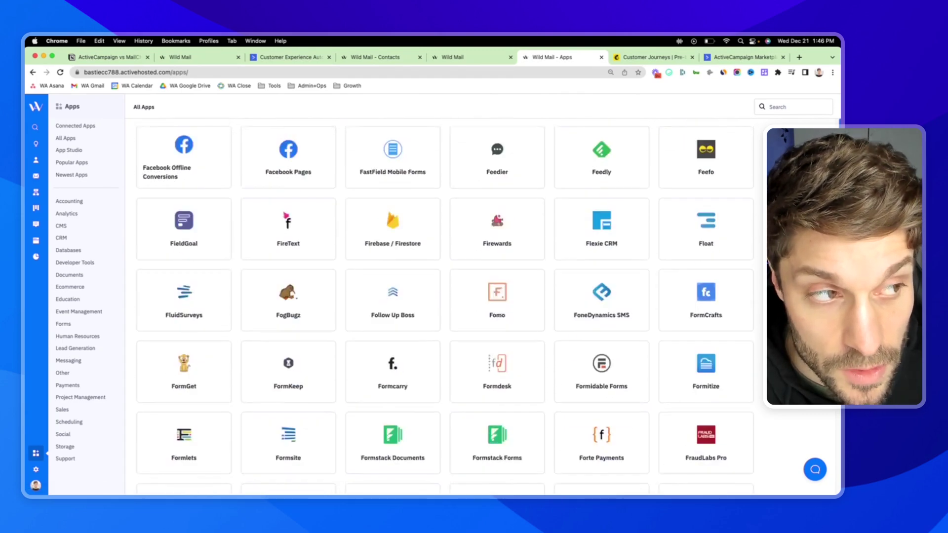
{"action": "scroll", "coordinate": [456, 183], "scroll_direction": "up", "scroll_amount": 20}
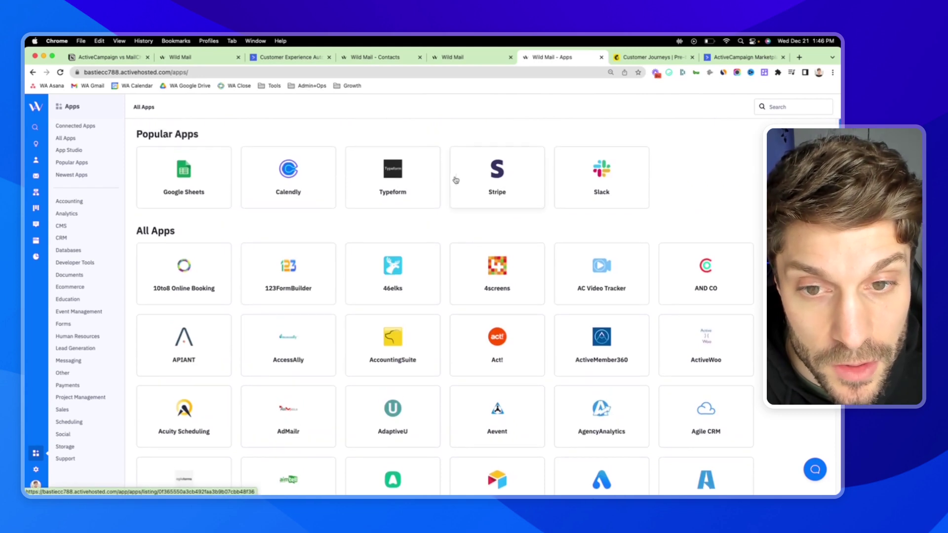
{"action": "left_click", "coordinate": [138, 58]}
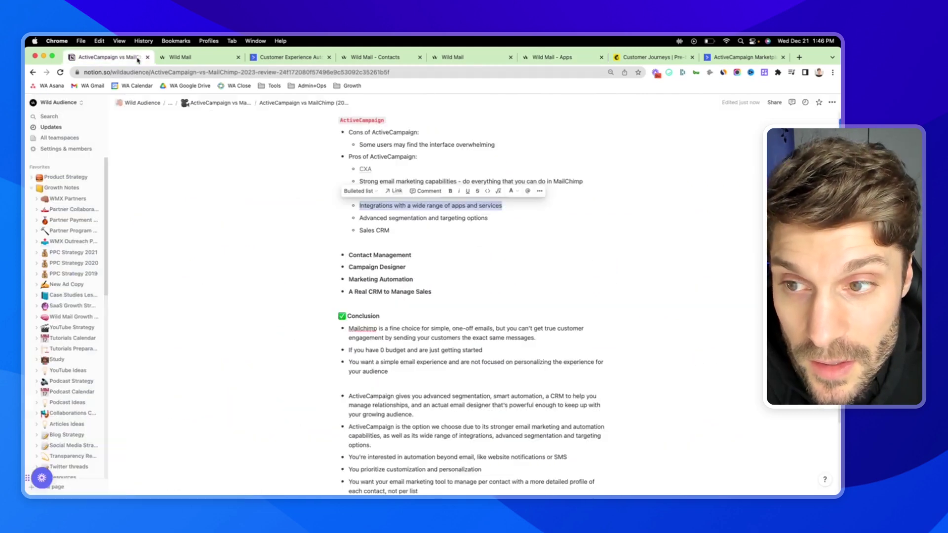
Deselect the integrations line and view the [WM] Behavior Based Pitching workflow canvas.
{"action": "left_click", "coordinate": [394, 245]}
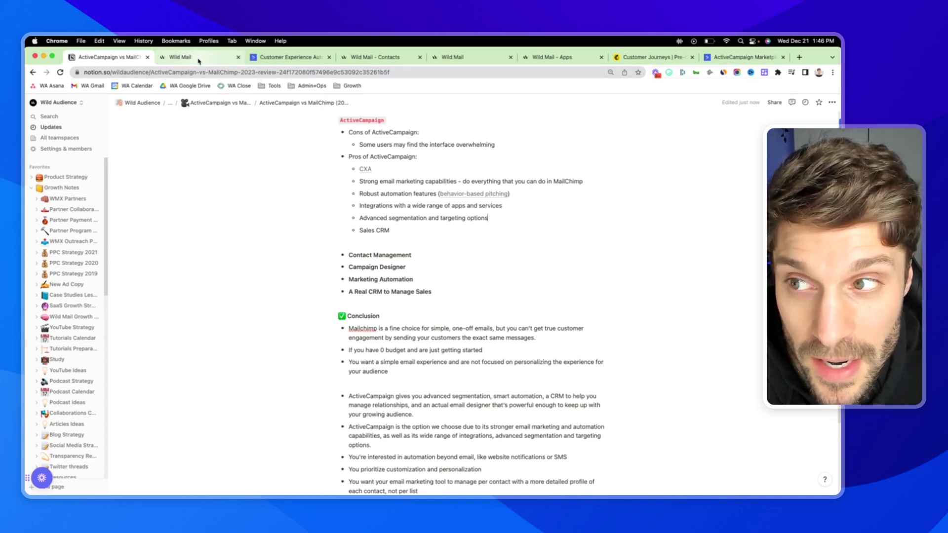
{"action": "left_click", "coordinate": [199, 58]}
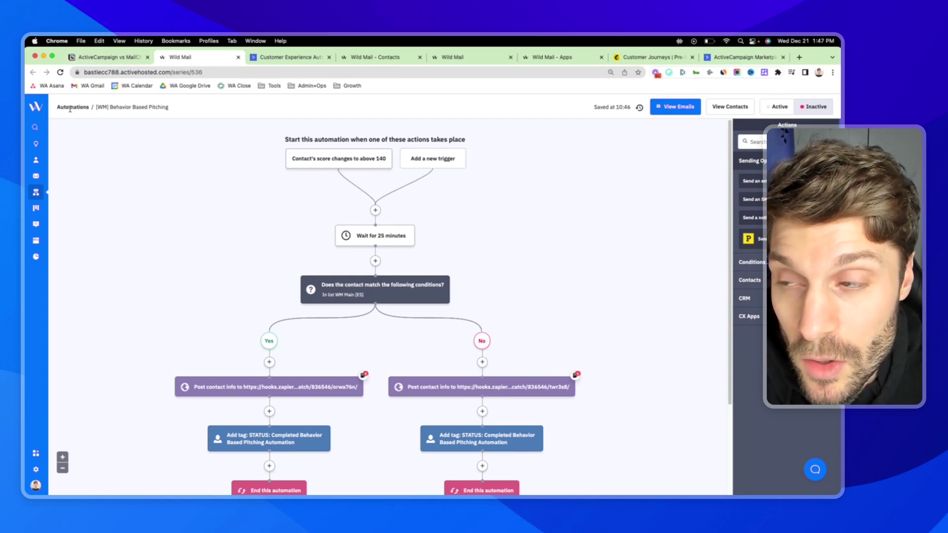
{"action": "scroll", "coordinate": [373, 247], "scroll_direction": "down", "scroll_amount": 1}
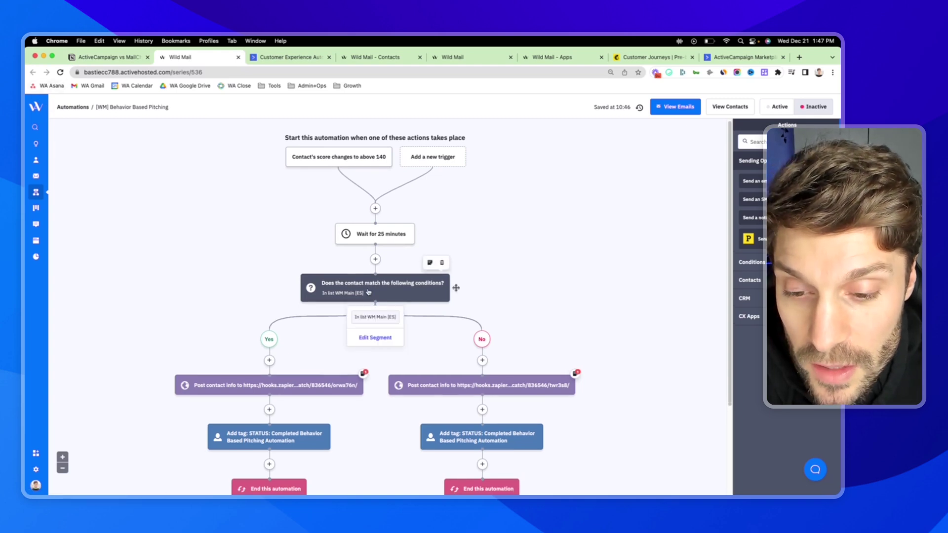
{"action": "scroll", "coordinate": [452, 281], "scroll_direction": "down", "scroll_amount": 1}
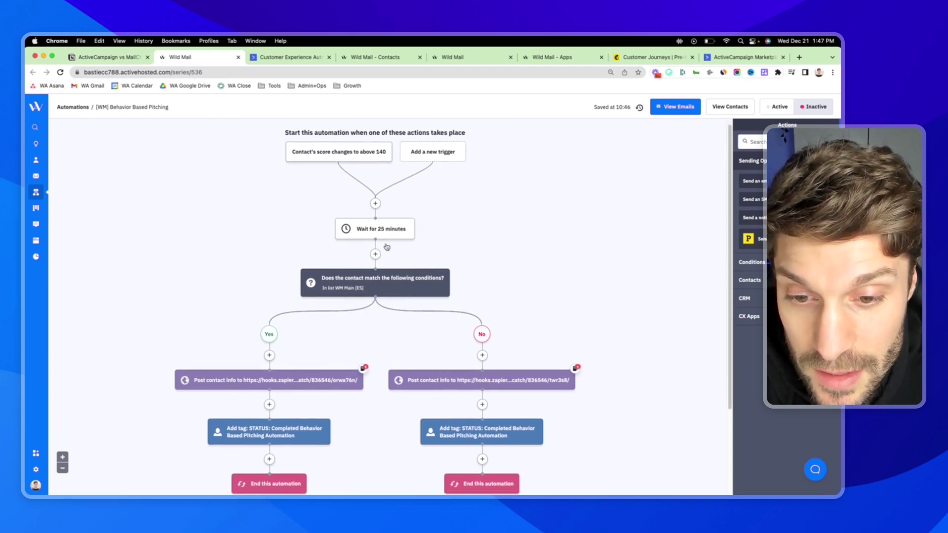
Add an If/Else step after the 25-minute wait and search its condition fields for 'has'.
{"action": "scroll", "coordinate": [389, 255], "scroll_direction": "up", "scroll_amount": 1}
{"action": "left_click", "coordinate": [375, 255]}
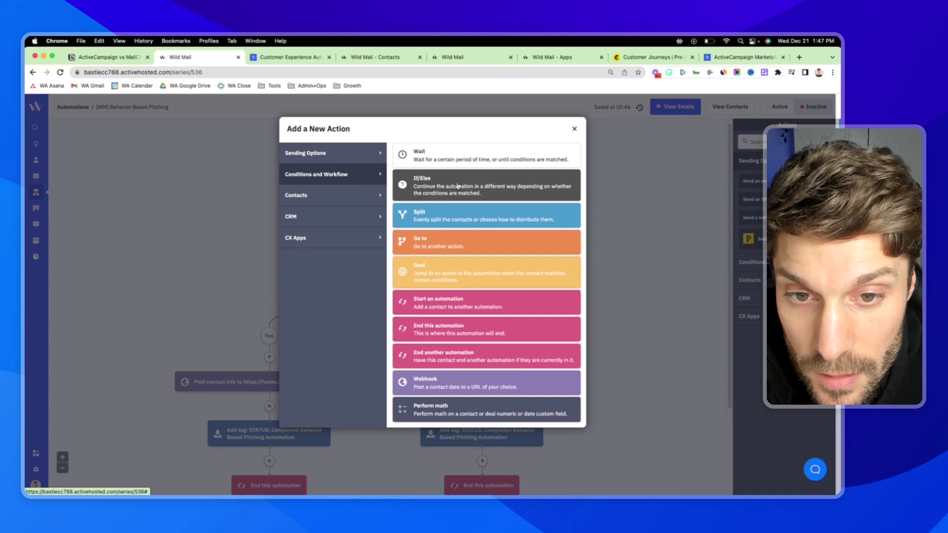
{"action": "left_click", "coordinate": [459, 186]}
{"action": "left_click", "coordinate": [380, 274]}
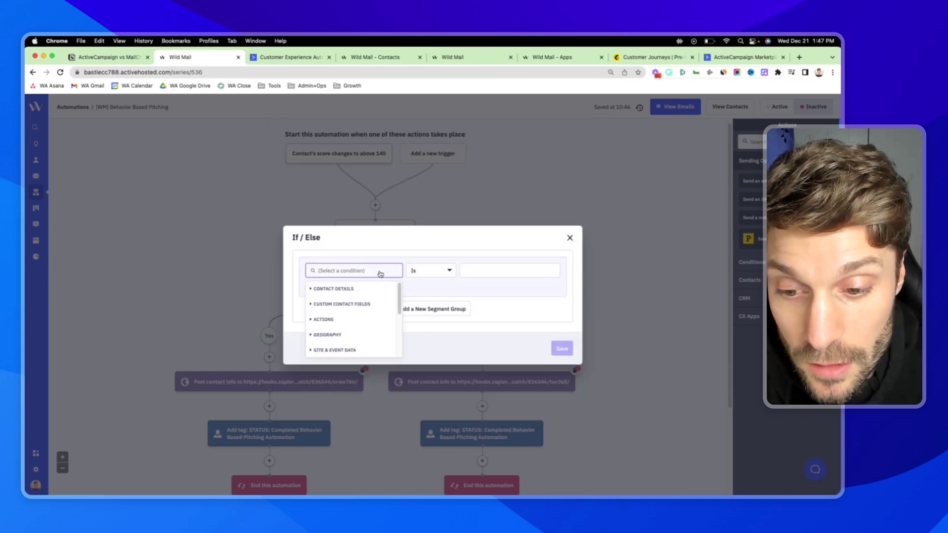
{"action": "type", "text": "has"}
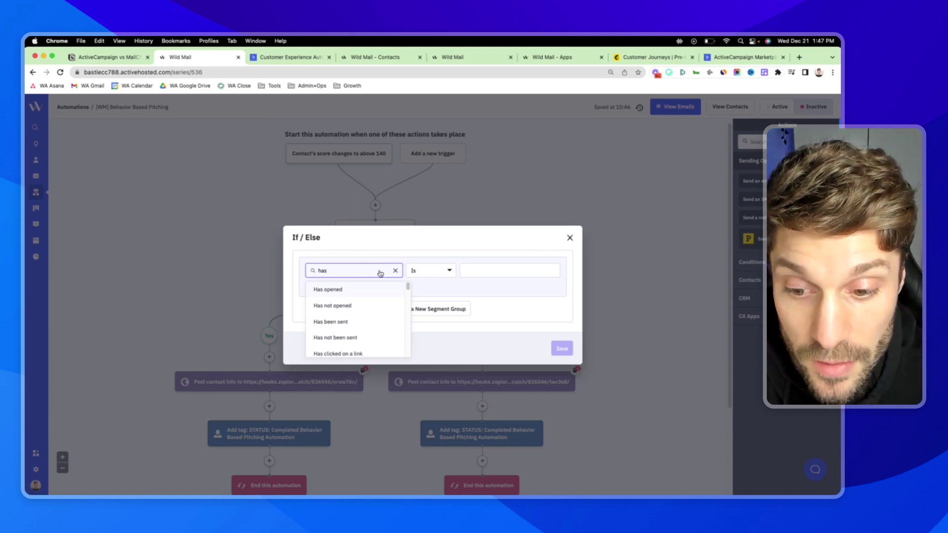
{"action": "scroll", "coordinate": [365, 314], "scroll_direction": "down", "scroll_amount": 1}
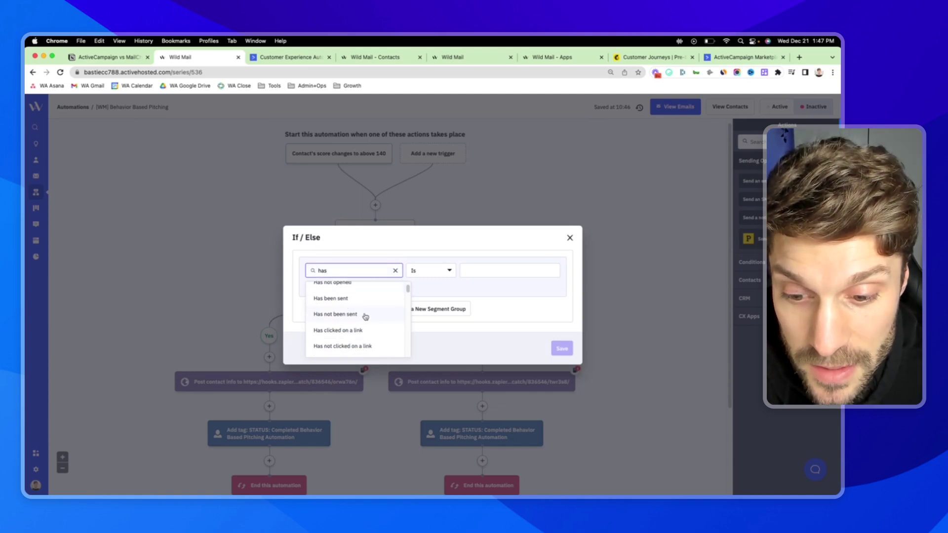
{"action": "scroll", "coordinate": [365, 316], "scroll_direction": "down", "scroll_amount": 3}
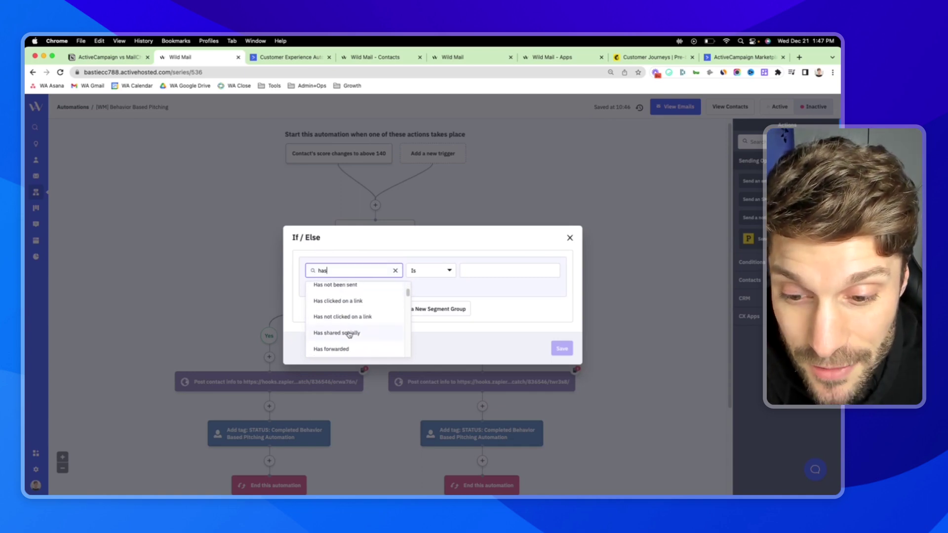
Search 'last' to review Last Product and abandoned-cart fields, then close the editor unchanged.
{"action": "left_click", "coordinate": [396, 271]}
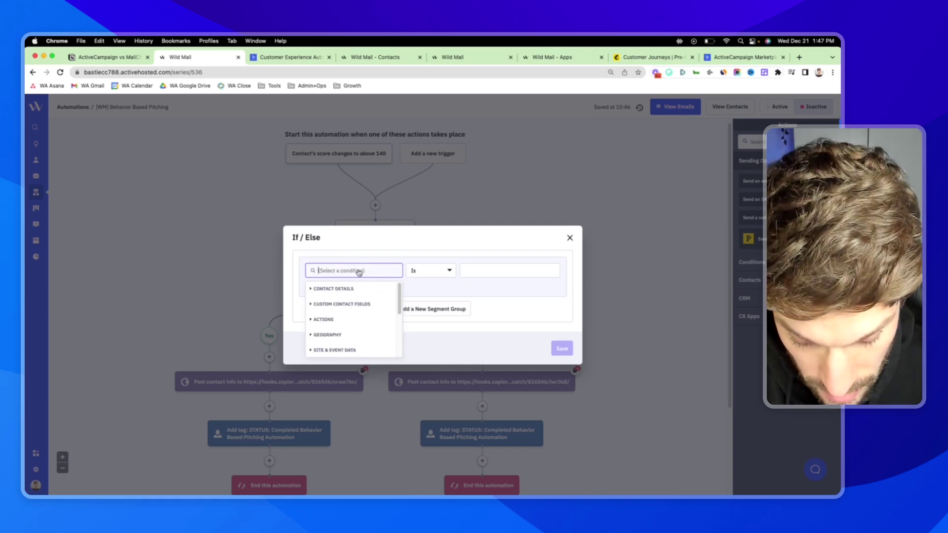
{"action": "type", "text": "last"}
{"action": "scroll", "coordinate": [362, 308], "scroll_direction": "down", "scroll_amount": 3}
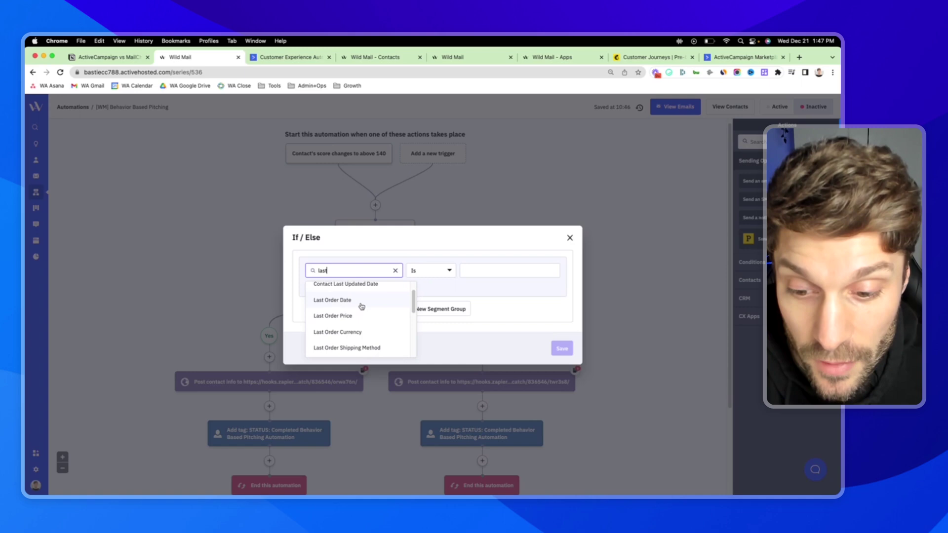
{"action": "scroll", "coordinate": [362, 308], "scroll_direction": "down", "scroll_amount": 2}
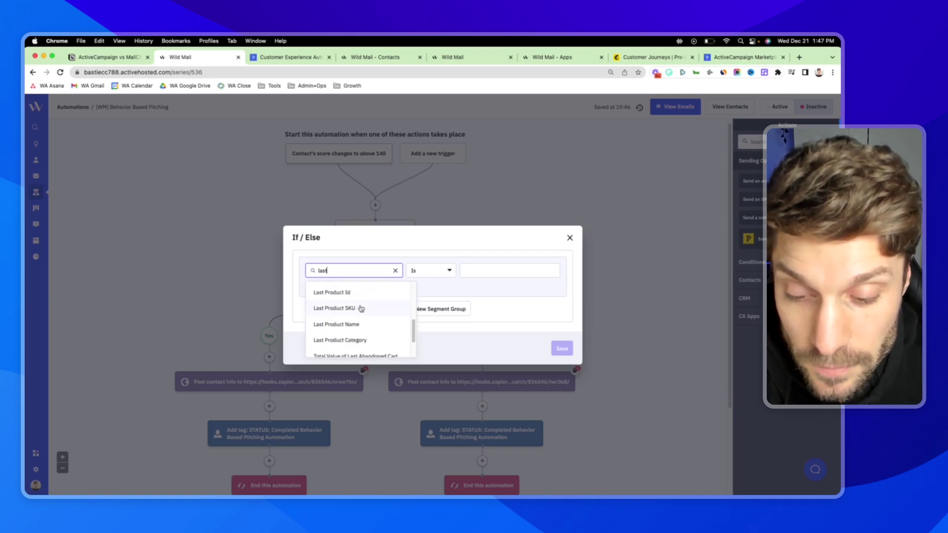
{"action": "scroll", "coordinate": [361, 309], "scroll_direction": "down", "scroll_amount": 1}
{"action": "scroll", "coordinate": [382, 318], "scroll_direction": "down", "scroll_amount": 1}
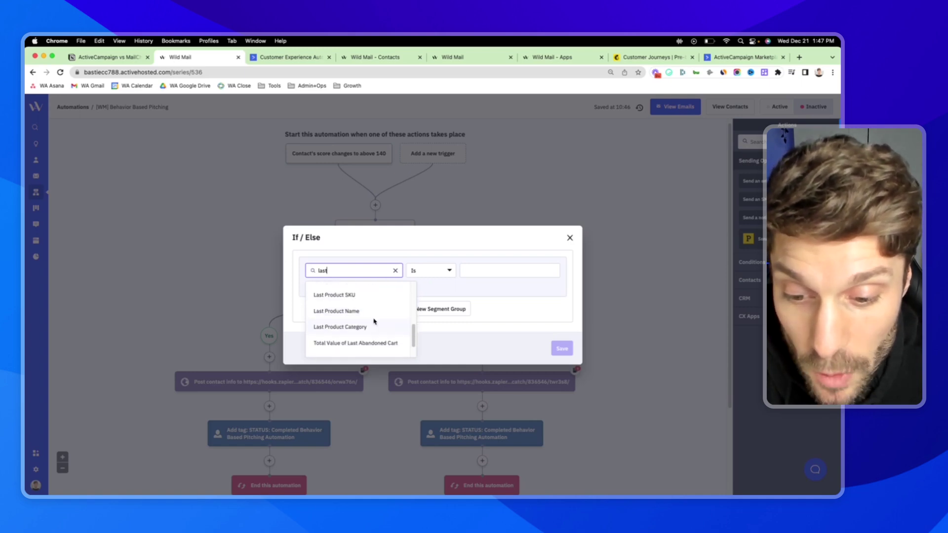
{"action": "scroll", "coordinate": [363, 324], "scroll_direction": "down", "scroll_amount": 2}
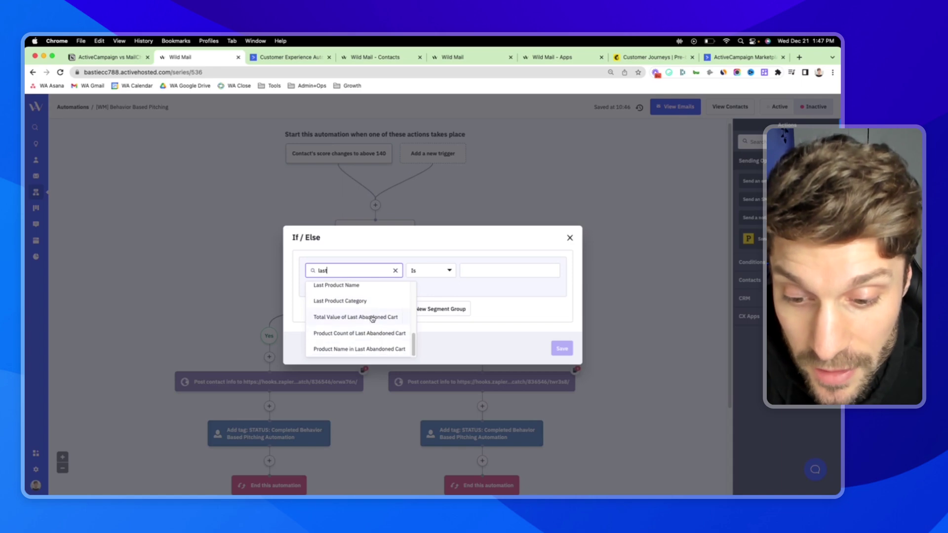
{"action": "scroll", "coordinate": [356, 316], "scroll_direction": "up", "scroll_amount": 1}
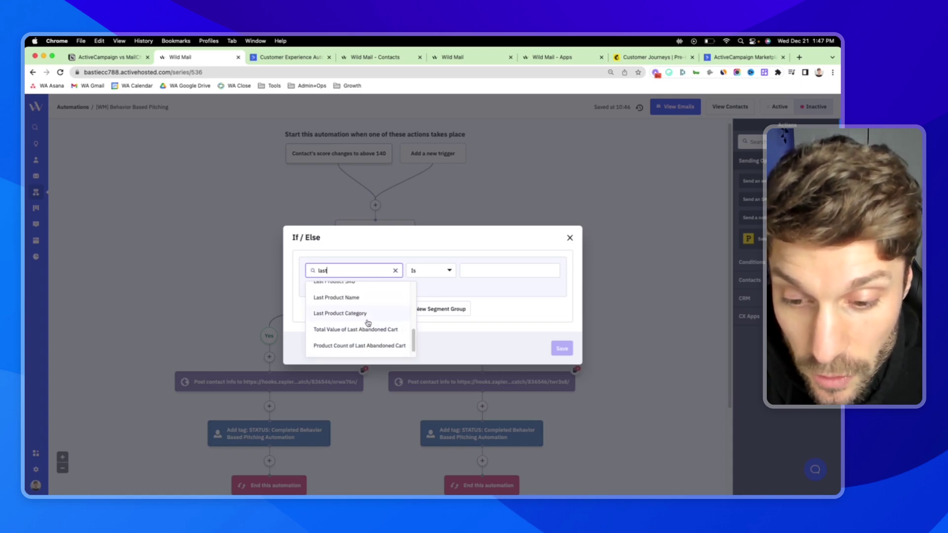
{"action": "scroll", "coordinate": [355, 322], "scroll_direction": "up", "scroll_amount": 1}
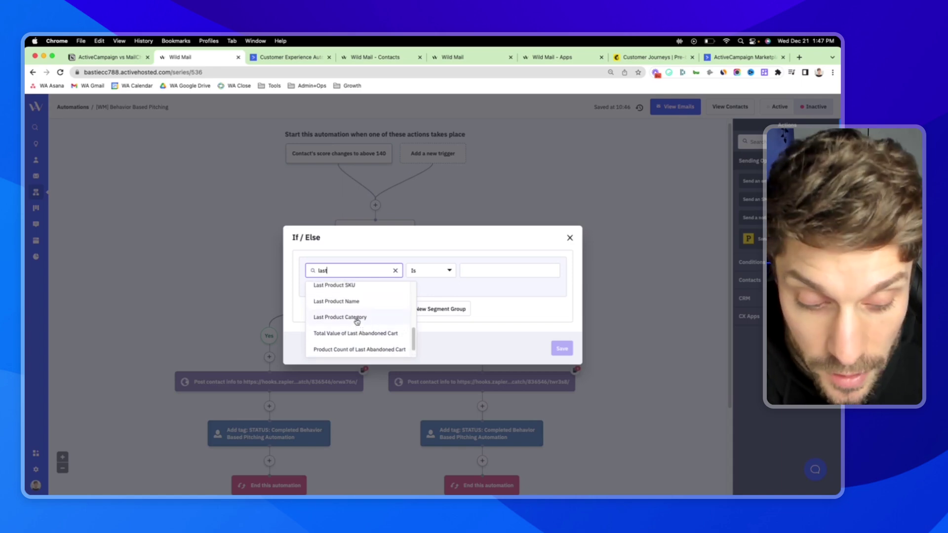
{"action": "scroll", "coordinate": [398, 323], "scroll_direction": "up", "scroll_amount": 3}
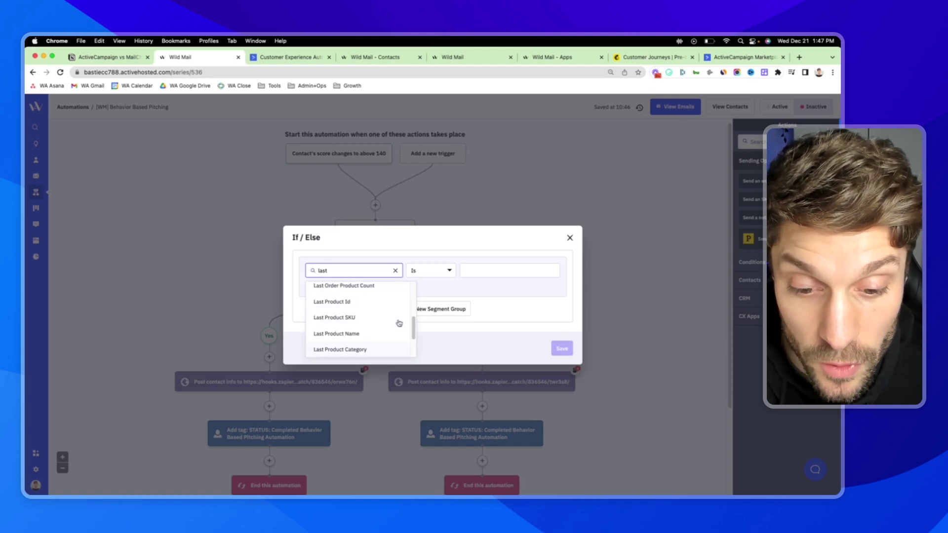
{"action": "scroll", "coordinate": [406, 310], "scroll_direction": "down", "scroll_amount": 5}
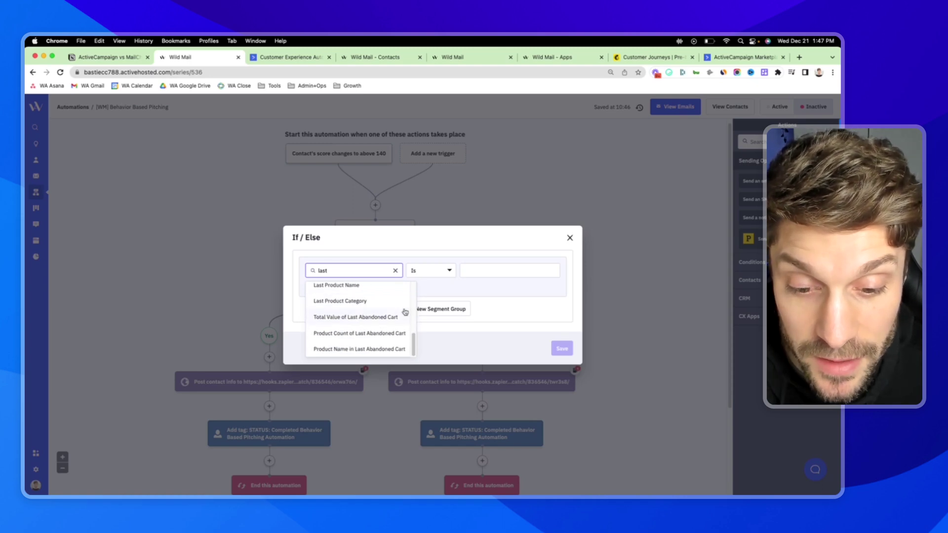
{"action": "left_click", "coordinate": [570, 238]}
Review the ActiveCampaign contact's Personal Info, tags and automations.
{"action": "left_click", "coordinate": [376, 56]}
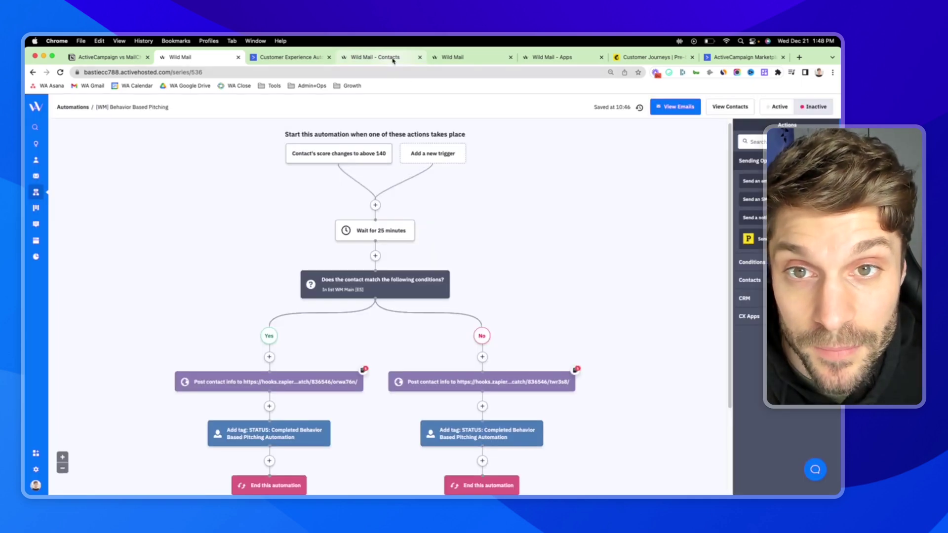
{"action": "scroll", "coordinate": [314, 208], "scroll_direction": "down", "scroll_amount": 8}
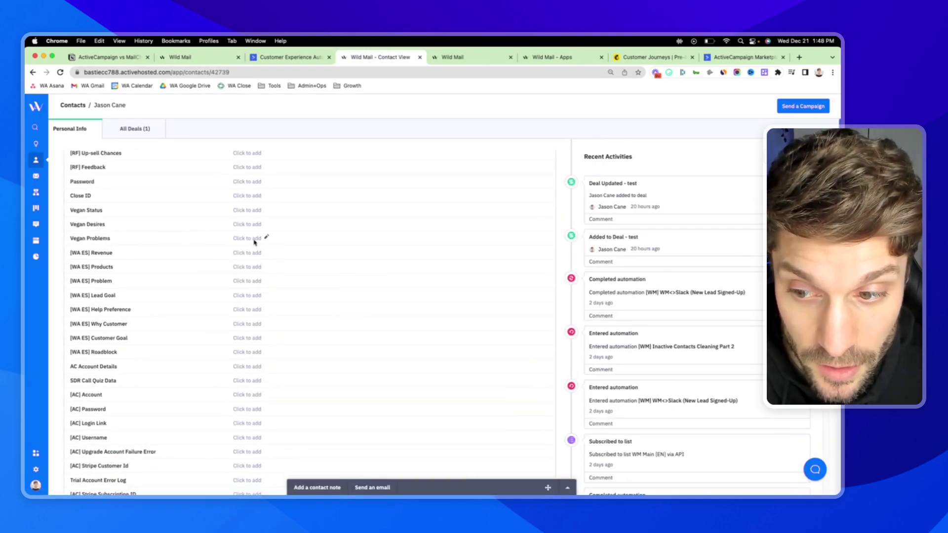
{"action": "scroll", "coordinate": [254, 239], "scroll_direction": "up", "scroll_amount": 8}
{"action": "scroll", "coordinate": [188, 227], "scroll_direction": "up", "scroll_amount": 1}
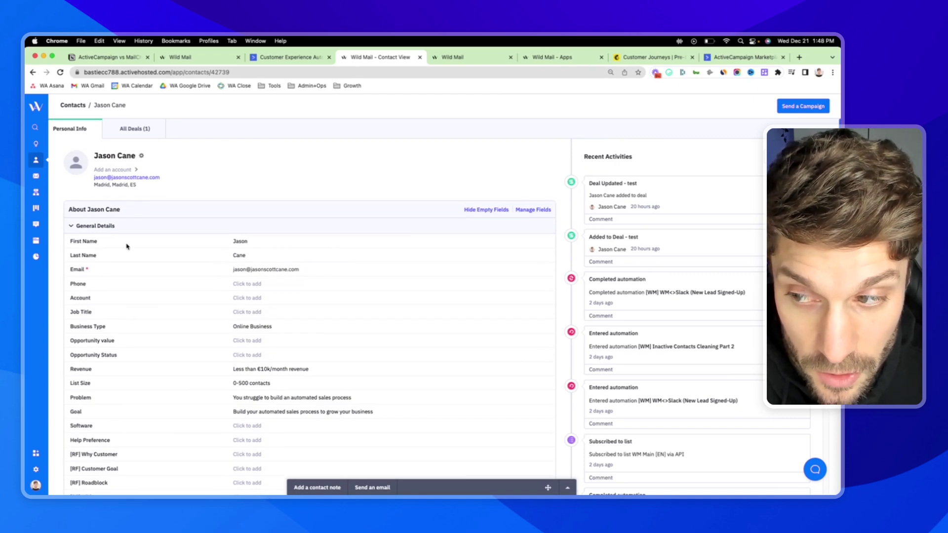
{"action": "scroll", "coordinate": [127, 247], "scroll_direction": "down", "scroll_amount": 7}
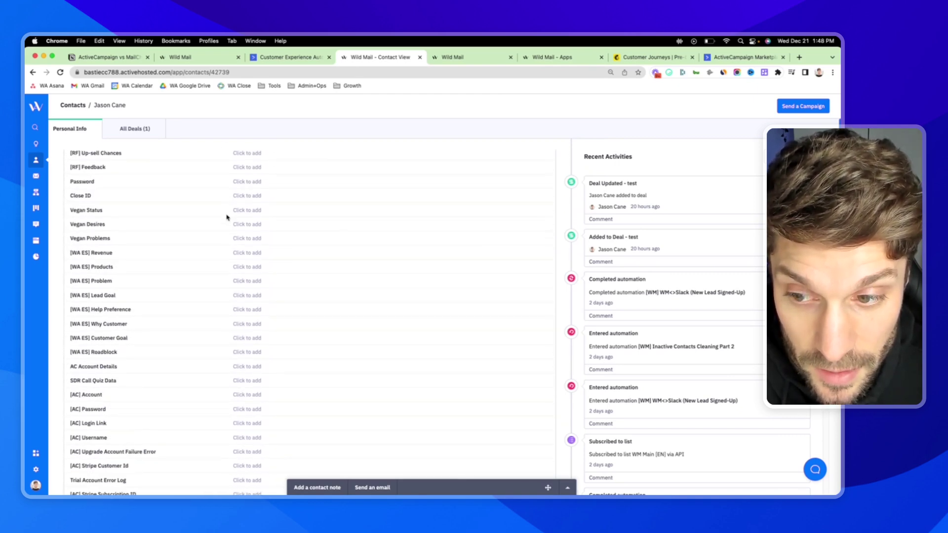
{"action": "scroll", "coordinate": [227, 217], "scroll_direction": "down", "scroll_amount": 10}
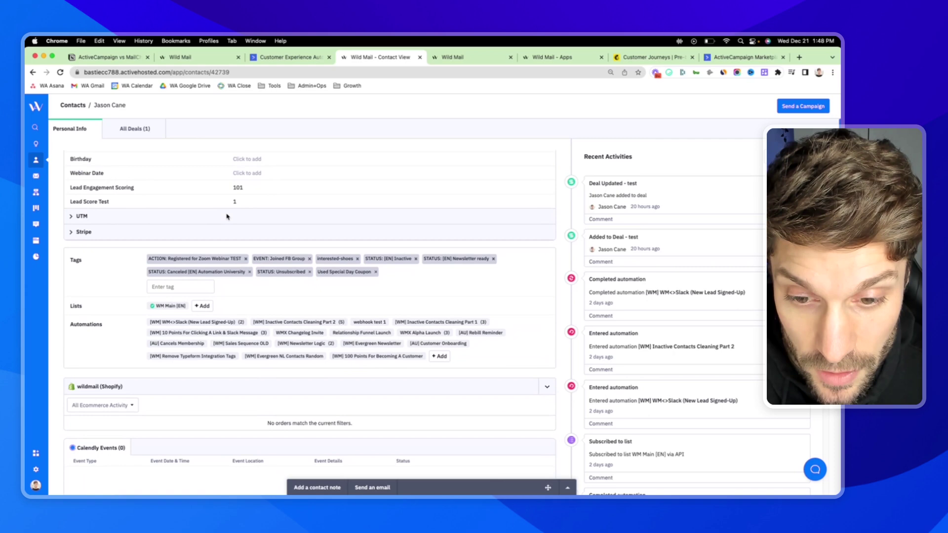
{"action": "scroll", "coordinate": [227, 216], "scroll_direction": "down", "scroll_amount": 1}
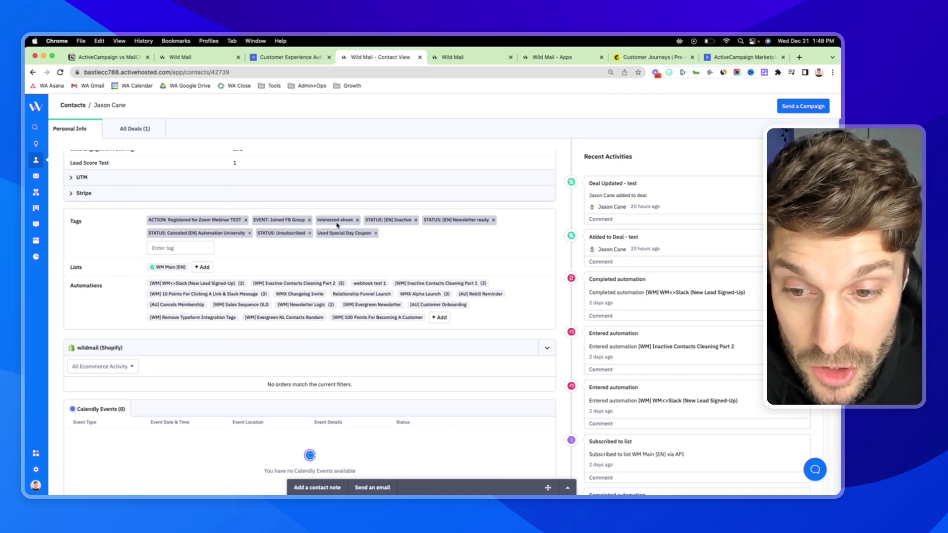
{"action": "scroll", "coordinate": [166, 286], "scroll_direction": "down", "scroll_amount": 3}
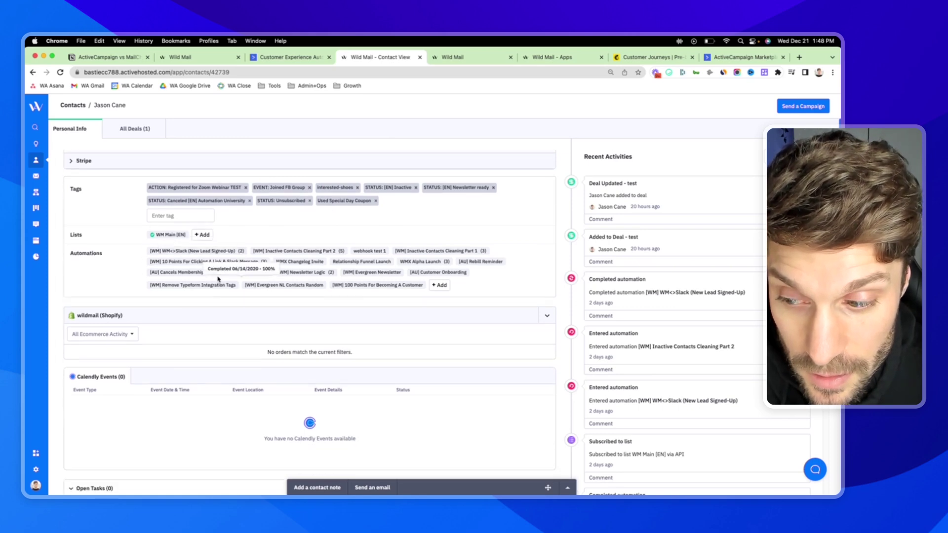
{"action": "scroll", "coordinate": [166, 286], "scroll_direction": "down", "scroll_amount": 3}
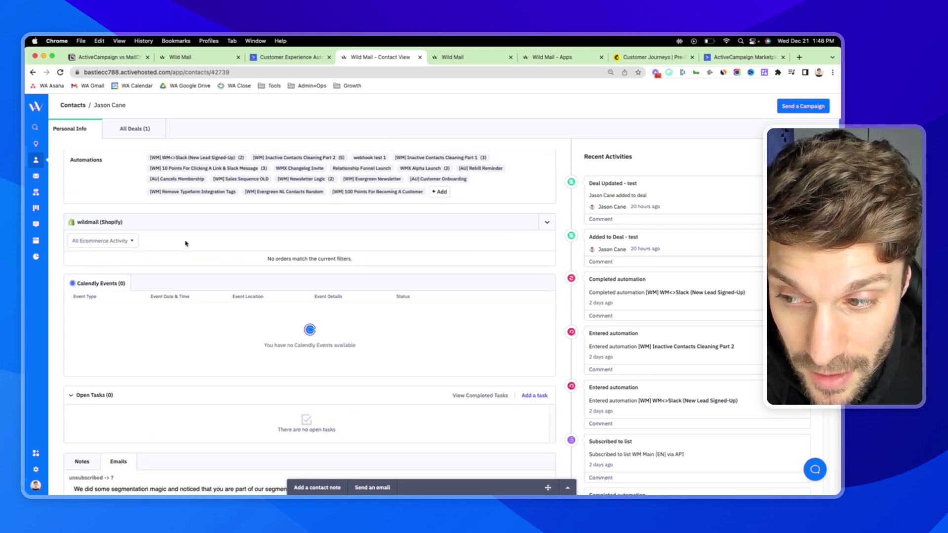
Check the All Ecommerce Activity filter options, then switch to Mailchimp's Pre-built Journeys.
{"action": "left_click", "coordinate": [133, 241]}
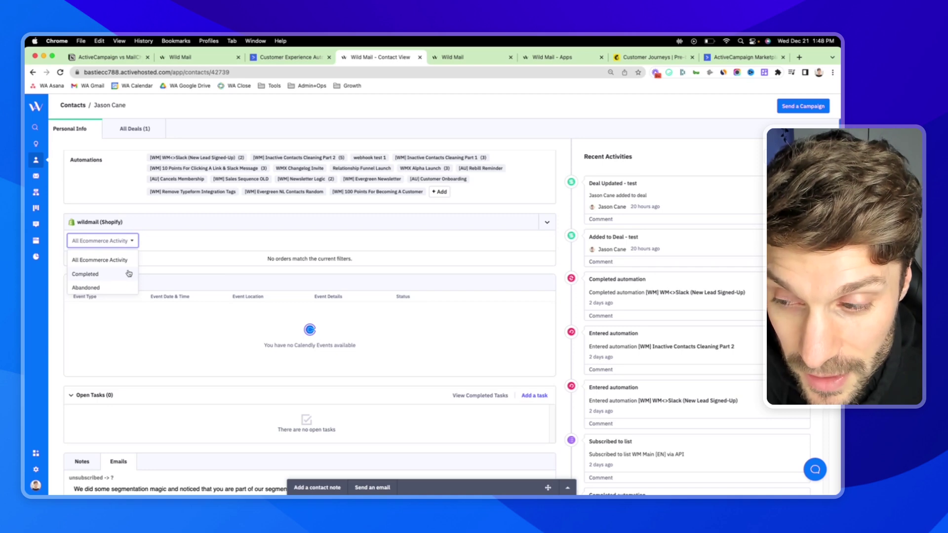
{"action": "left_click", "coordinate": [321, 236]}
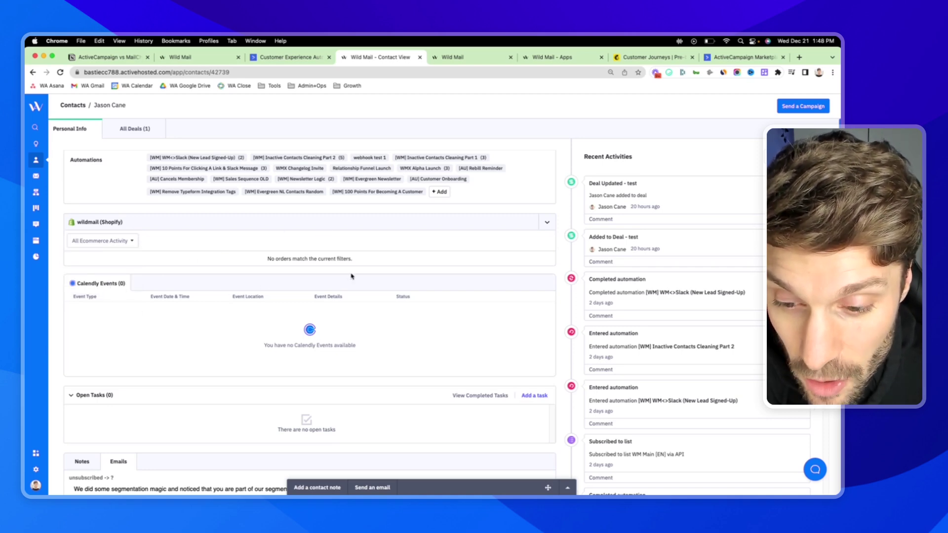
{"action": "scroll", "coordinate": [352, 277], "scroll_direction": "down", "scroll_amount": 6}
{"action": "scroll", "coordinate": [313, 225], "scroll_direction": "up", "scroll_amount": 7}
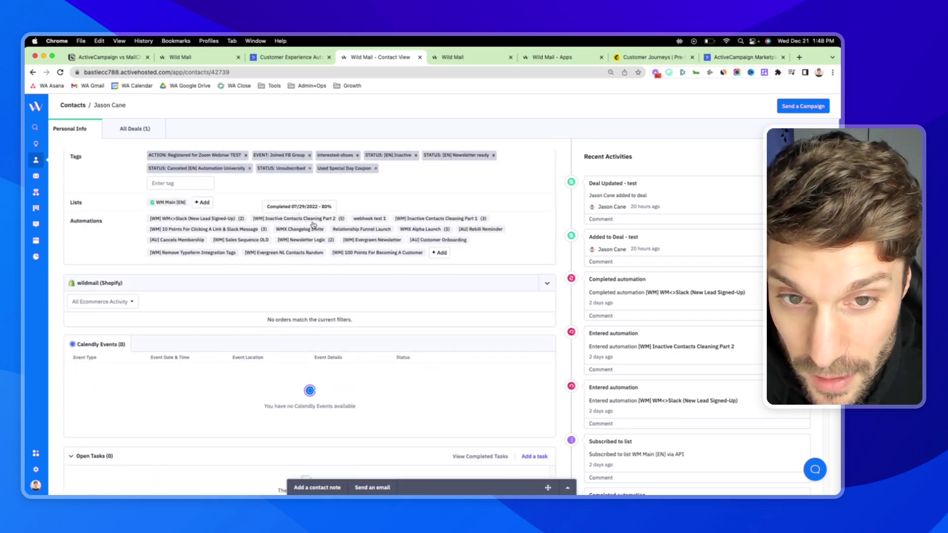
{"action": "scroll", "coordinate": [313, 225], "scroll_direction": "up", "scroll_amount": 2}
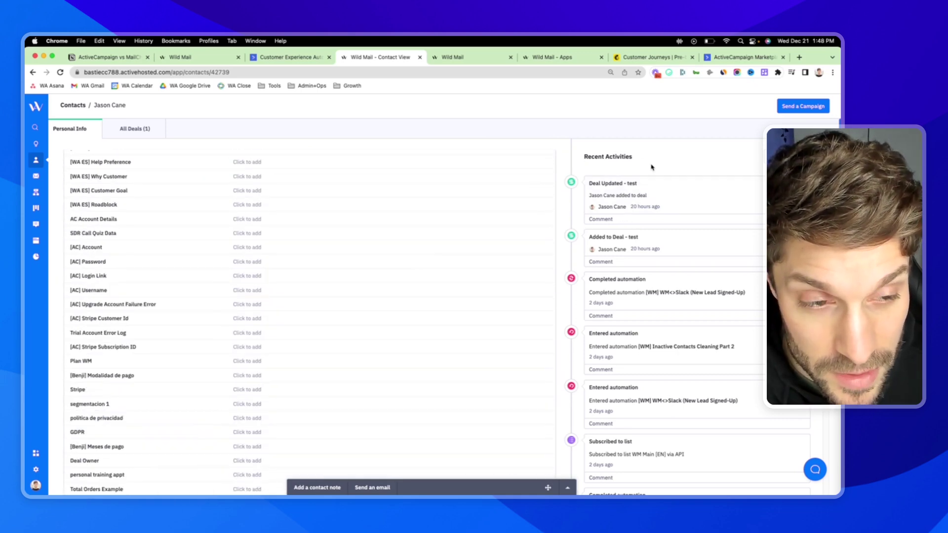
{"action": "scroll", "coordinate": [387, 249], "scroll_direction": "up", "scroll_amount": 6}
{"action": "scroll", "coordinate": [344, 239], "scroll_direction": "up", "scroll_amount": 2}
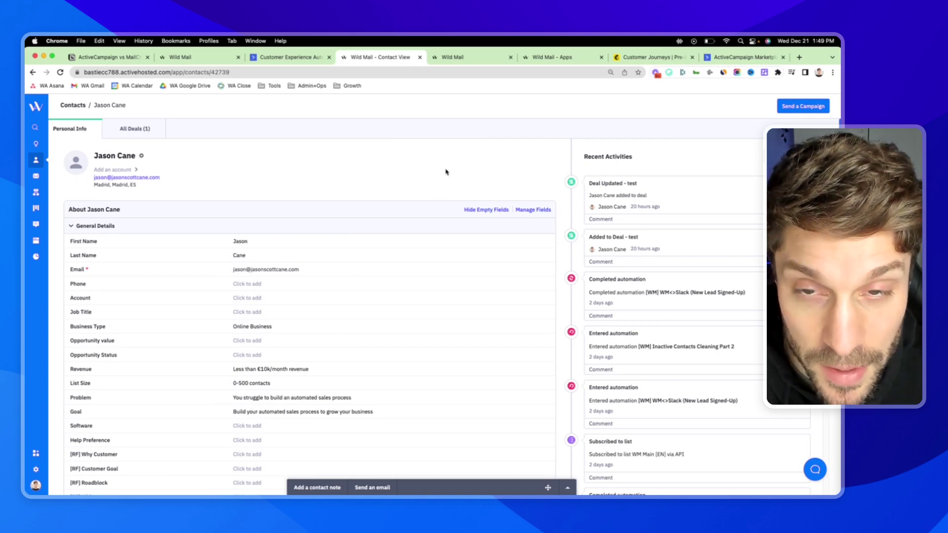
{"action": "left_click", "coordinate": [644, 57]}
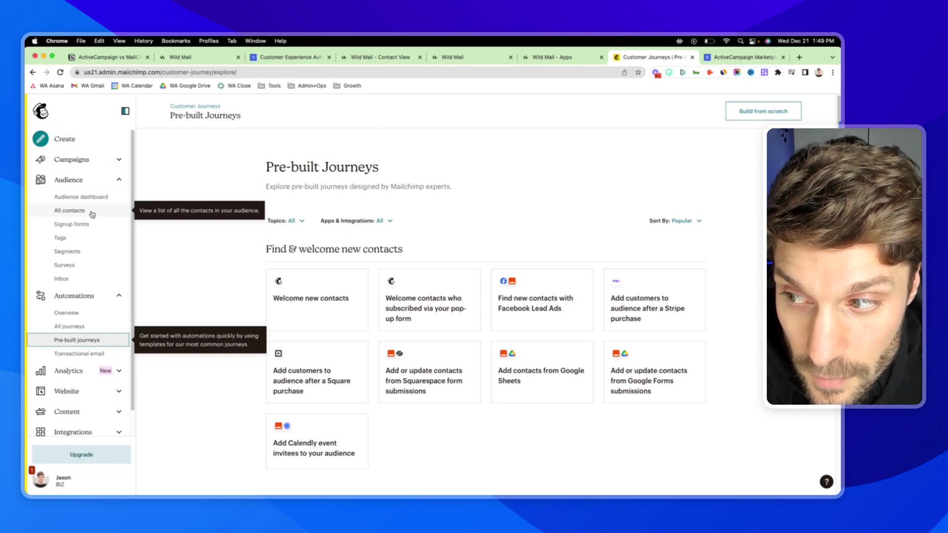
Open Audience > All contacts in Mailchimp's sidebar.
{"action": "left_click", "coordinate": [69, 211]}
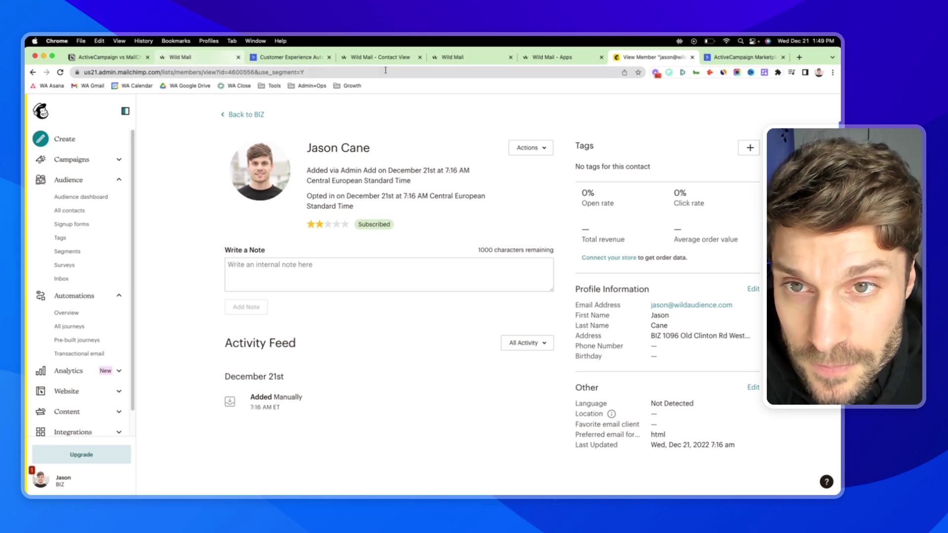
{"action": "left_click", "coordinate": [108, 59]}
{"action": "scroll", "coordinate": [377, 215], "scroll_direction": "down", "scroll_amount": 3}
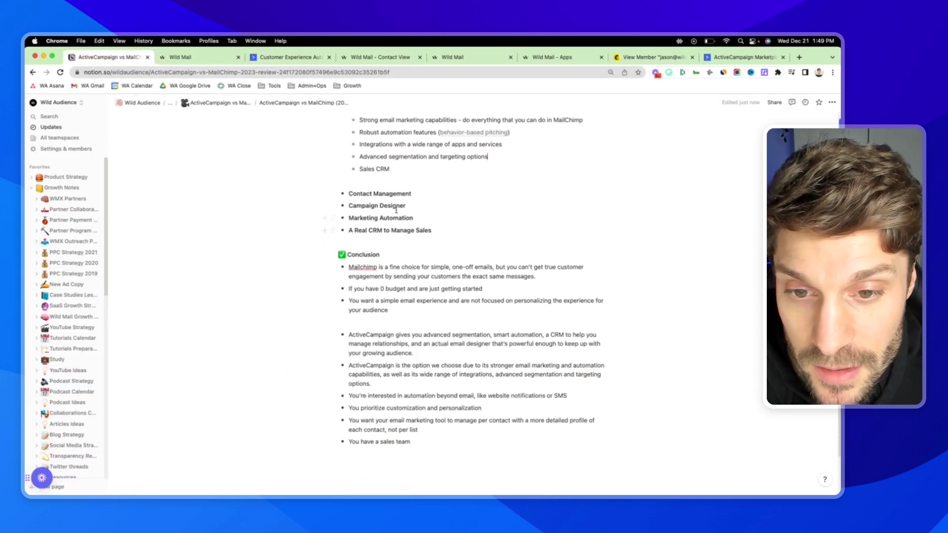
{"action": "scroll", "coordinate": [377, 216], "scroll_direction": "up", "scroll_amount": 2}
{"action": "left_click_drag", "start_coordinate": [435, 261], "coordinate": [349, 224]}
{"action": "scroll", "coordinate": [366, 226], "scroll_direction": "up", "scroll_amount": 5}
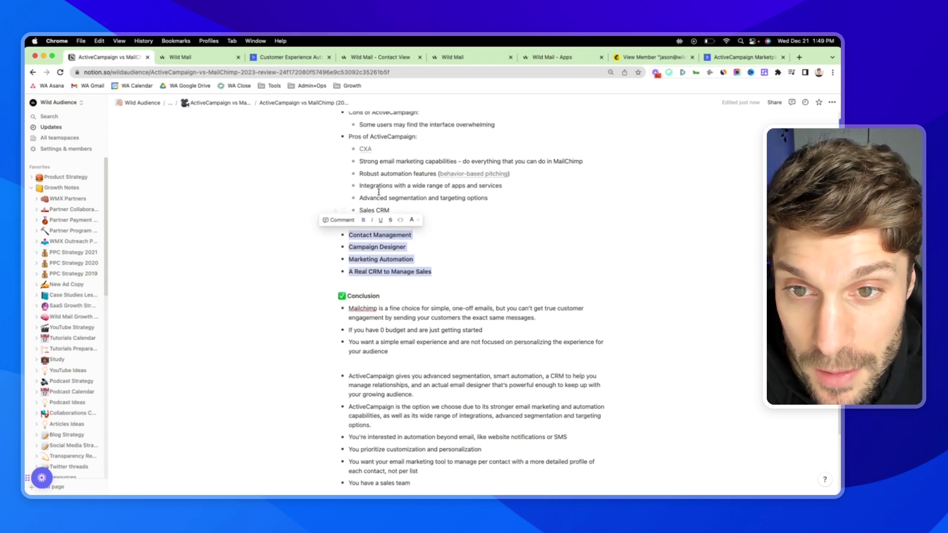
{"action": "scroll", "coordinate": [380, 225], "scroll_direction": "down", "scroll_amount": 6}
{"action": "left_click_drag", "start_coordinate": [416, 202], "coordinate": [349, 202]}
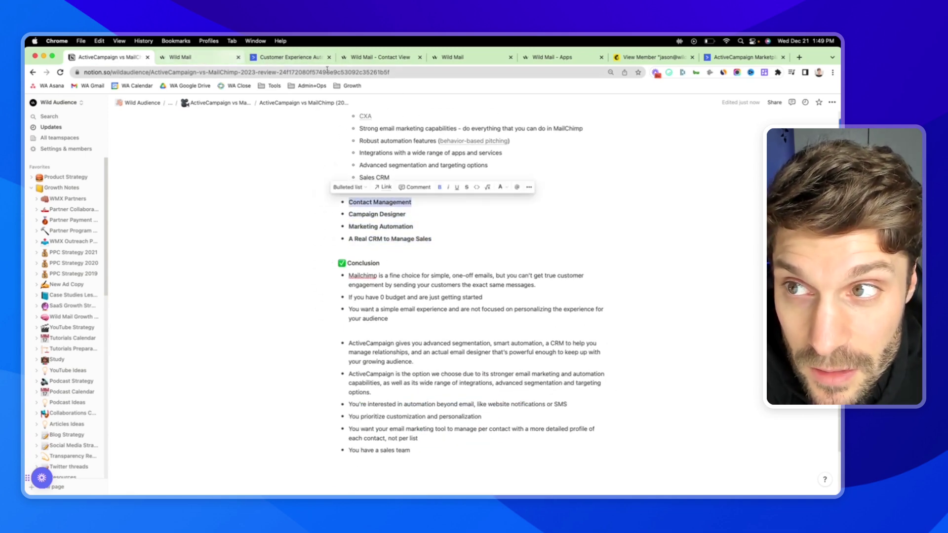
{"action": "left_click", "coordinate": [651, 58]}
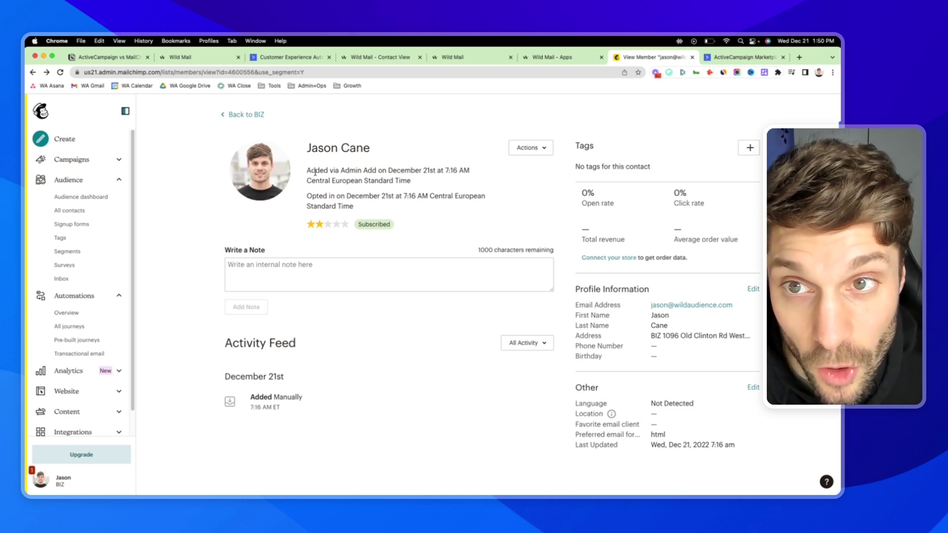
Switch back to the [WM] Behavior Based Pitching automation and scroll up to its score trigger.
{"action": "left_click", "coordinate": [225, 58]}
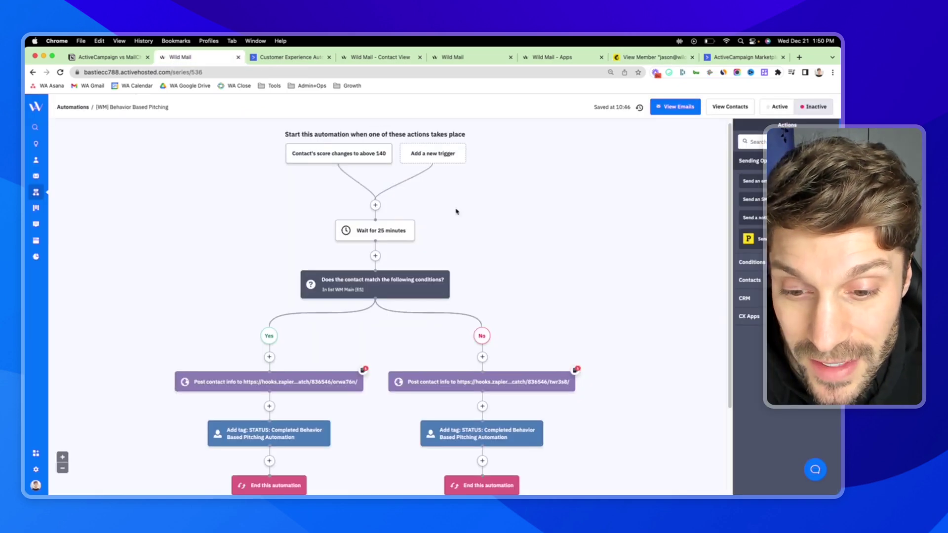
{"action": "scroll", "coordinate": [385, 188], "scroll_direction": "up", "scroll_amount": 1}
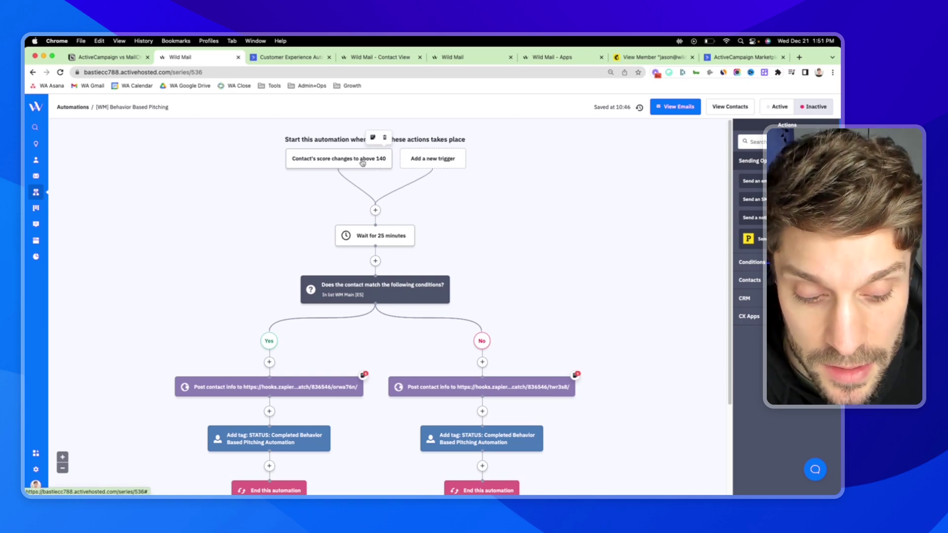
Highlight the Campaign Designer bullet in the Notion notes before returning to Mailchimp.
{"action": "left_click", "coordinate": [106, 57]}
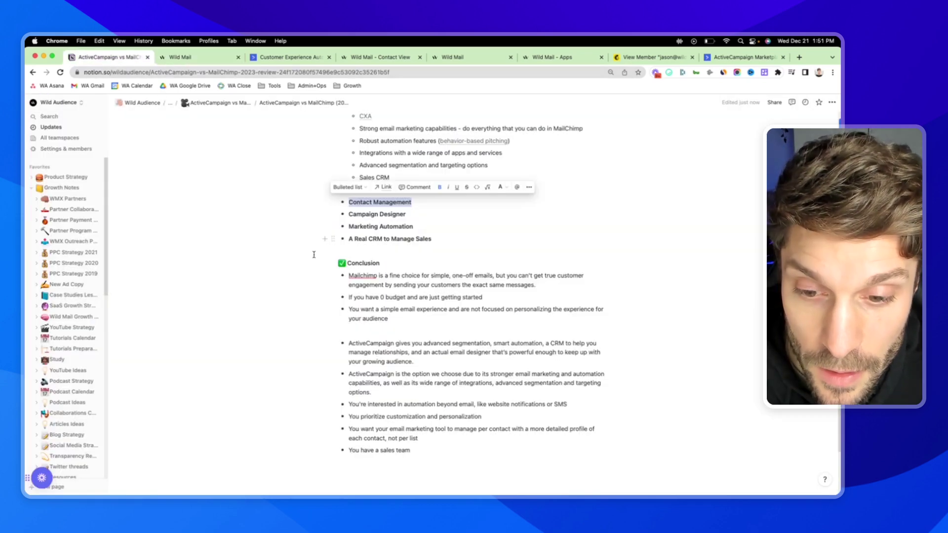
{"action": "left_click_drag", "start_coordinate": [406, 214], "coordinate": [352, 214]}
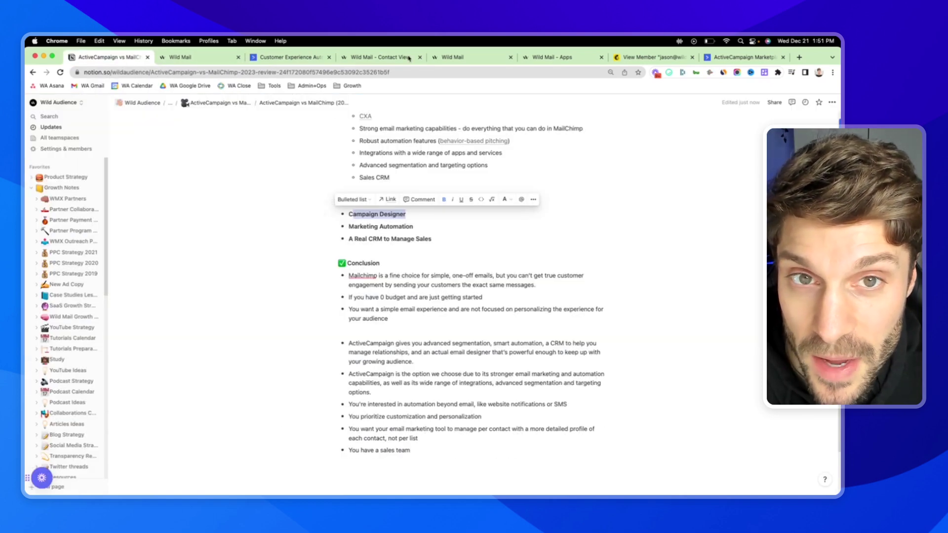
{"action": "left_click", "coordinate": [652, 57]}
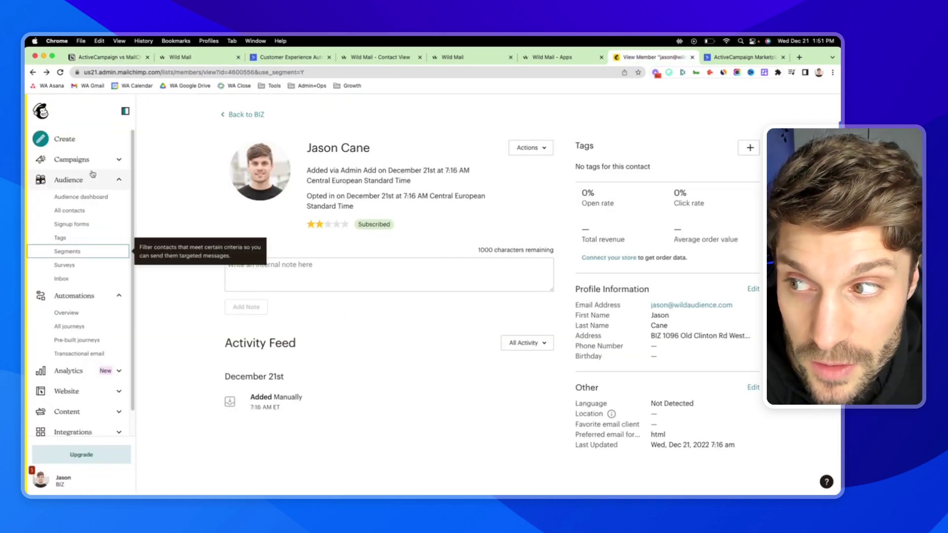
Create a regular email campaign in the new builder and try moving its image and heading blocks.
{"action": "left_click", "coordinate": [85, 145]}
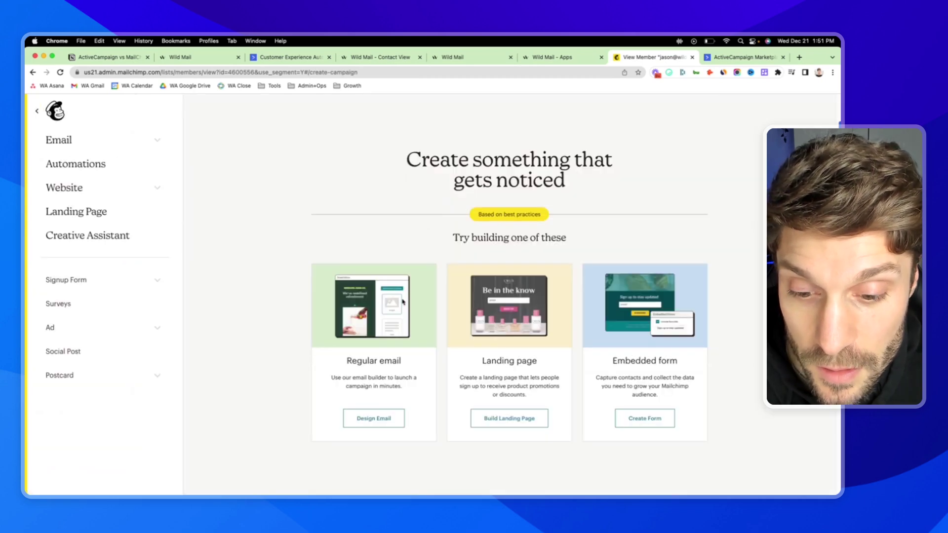
{"action": "left_click", "coordinate": [375, 418]}
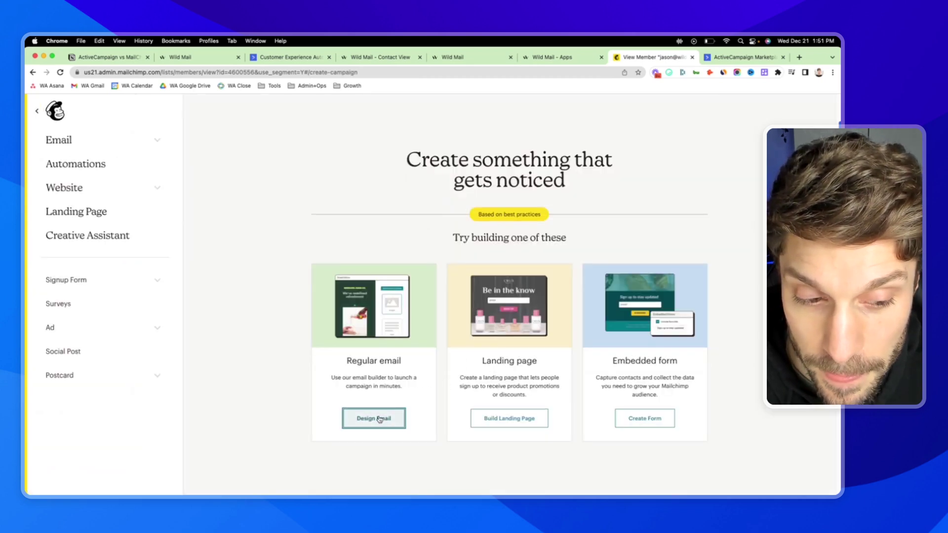
{"action": "left_click", "coordinate": [556, 402]}
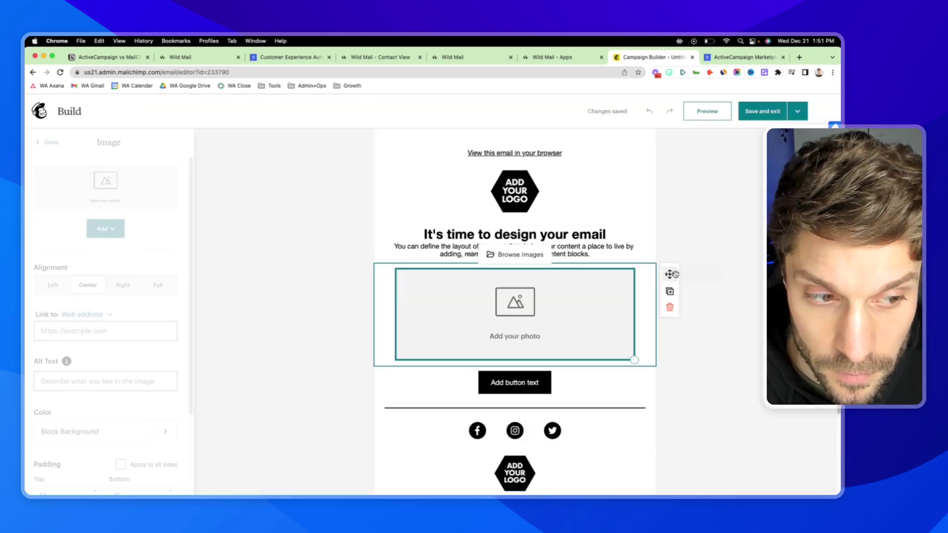
{"action": "left_click_drag", "start_coordinate": [671, 273], "coordinate": [566, 243]}
{"action": "left_click", "coordinate": [565, 243]}
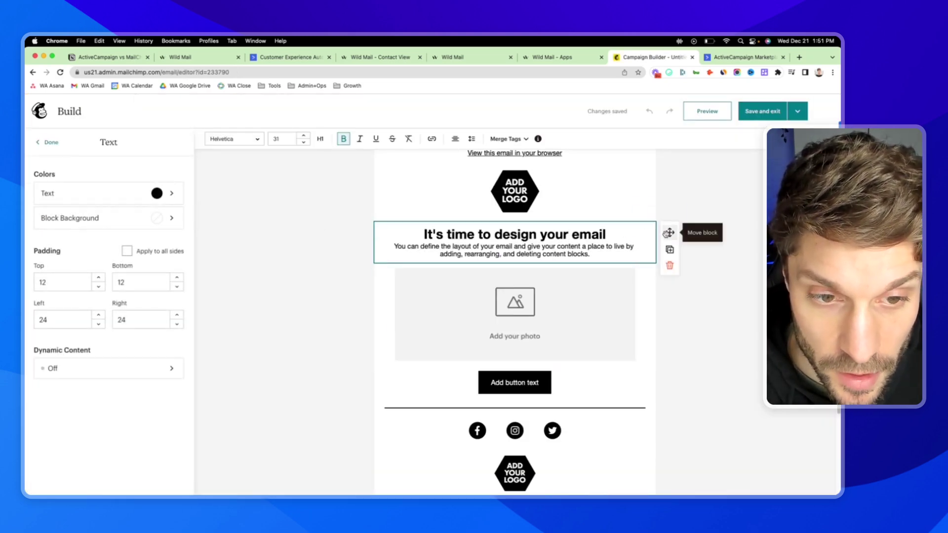
{"action": "left_click_drag", "start_coordinate": [667, 232], "coordinate": [652, 245]}
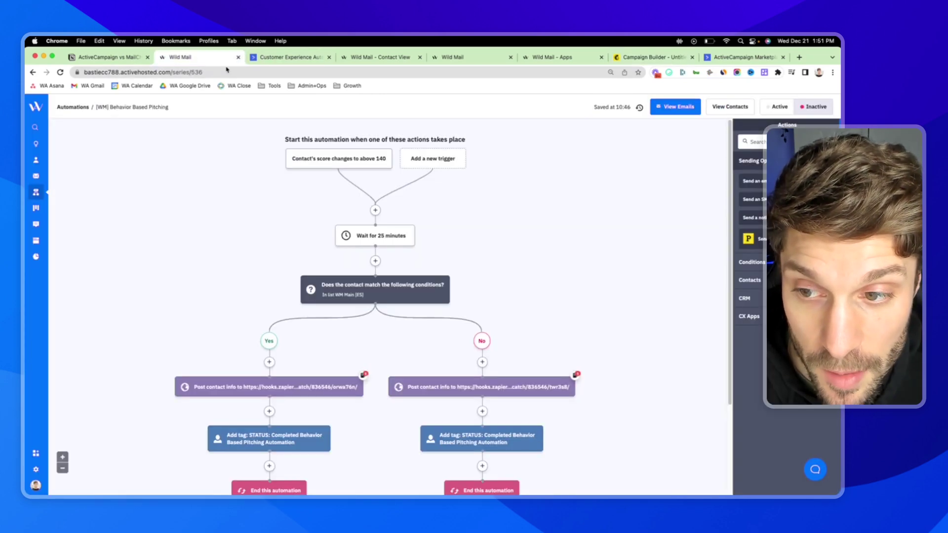
Open the Black Friday email in ActiveCampaign's designer and try moving the skateboards heading.
{"action": "left_click", "coordinate": [193, 58]}
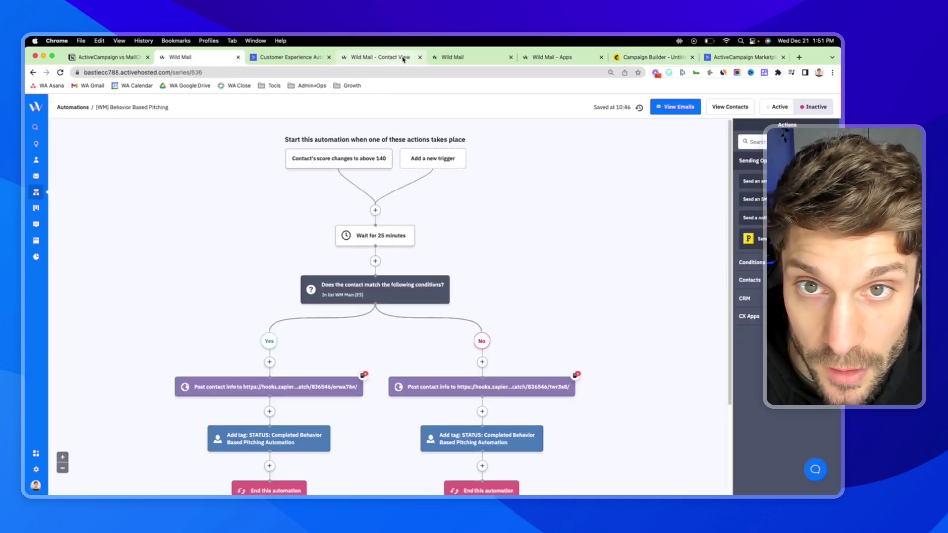
{"action": "left_click", "coordinate": [449, 57]}
{"action": "left_click", "coordinate": [436, 197]}
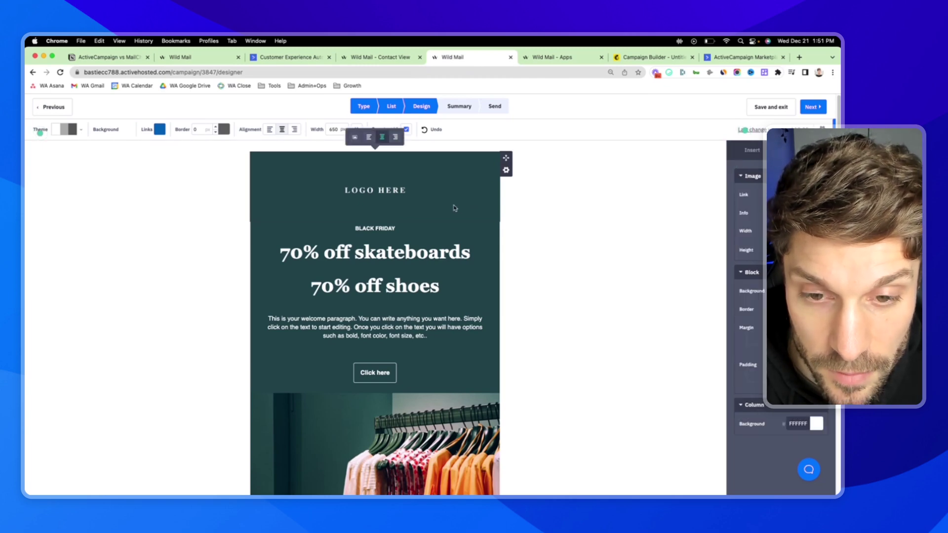
{"action": "left_click", "coordinate": [459, 271]}
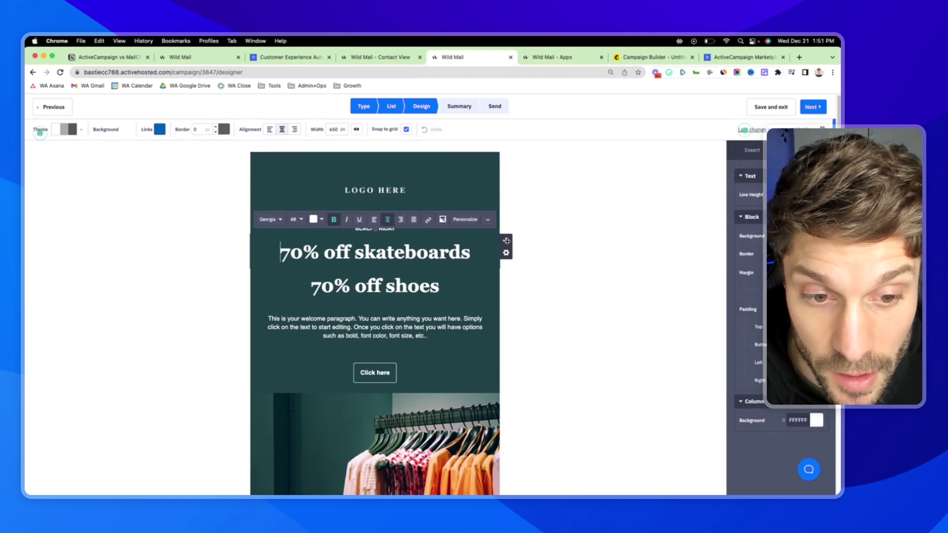
{"action": "left_click_drag", "start_coordinate": [506, 241], "coordinate": [454, 216]}
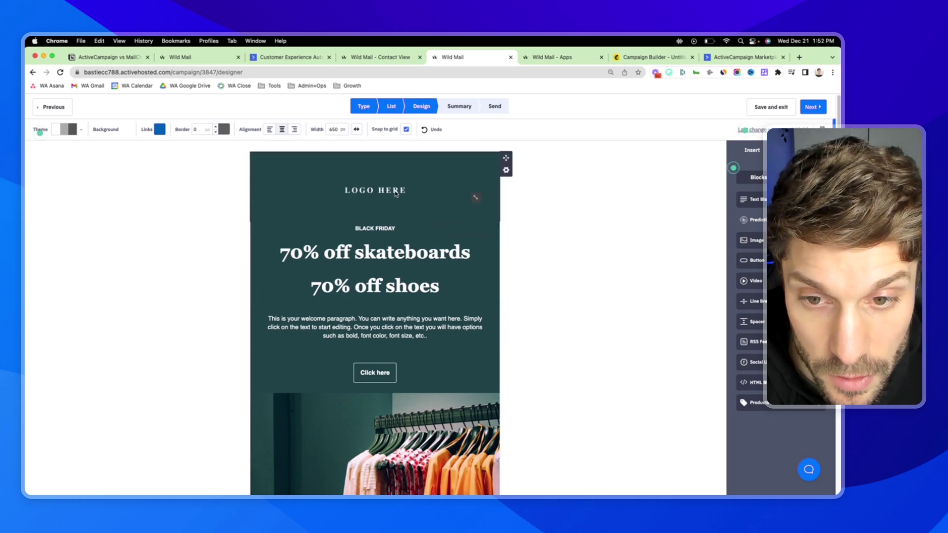
{"action": "scroll", "coordinate": [443, 291], "scroll_direction": "down", "scroll_amount": 2}
{"action": "scroll", "coordinate": [443, 291], "scroll_direction": "up", "scroll_amount": 2}
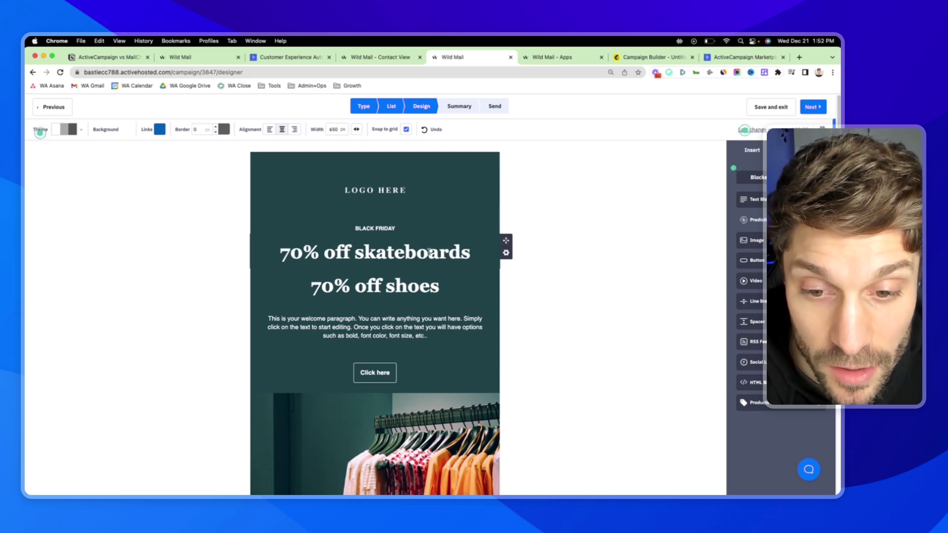
Delete the '70% off skateboards' heading text, restore it, and reselect the heading block.
{"action": "left_click", "coordinate": [403, 252]}
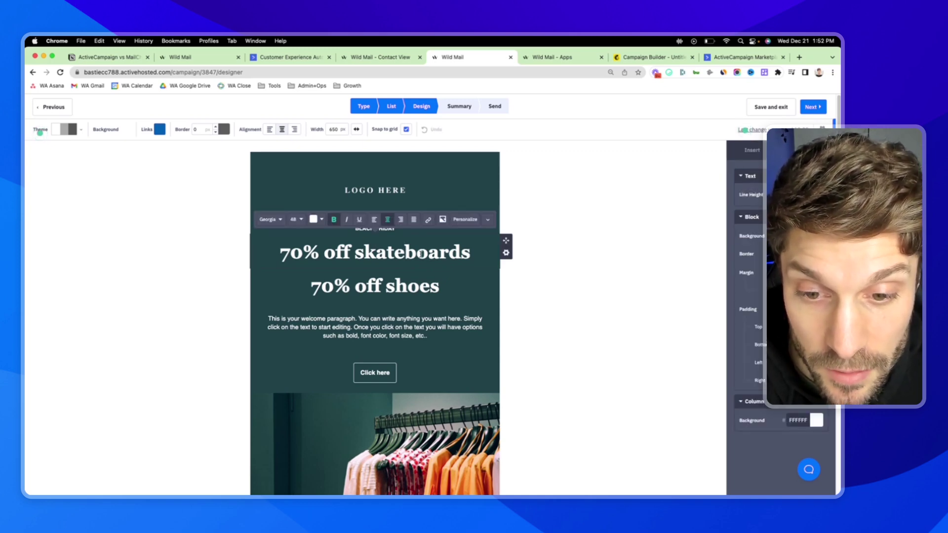
{"action": "left_click_drag", "start_coordinate": [280, 253], "coordinate": [466, 252]}
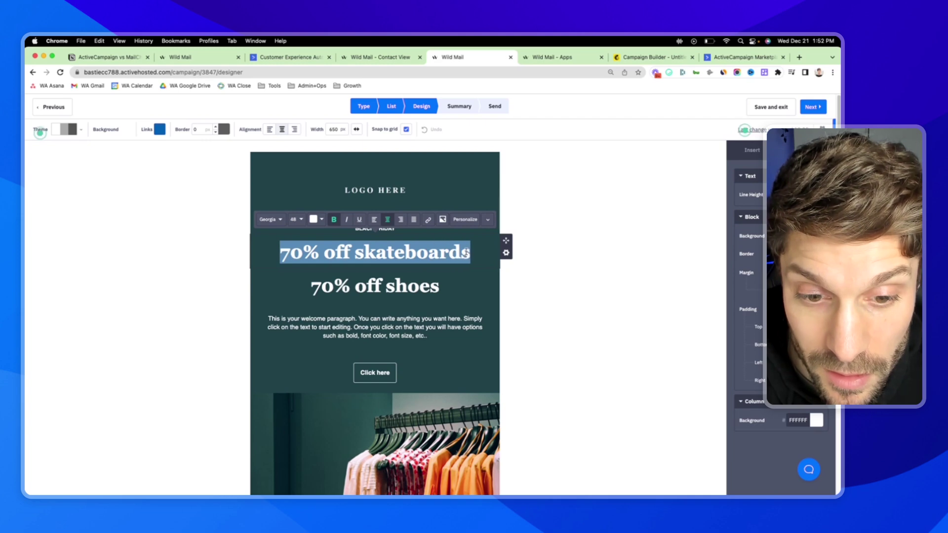
{"action": "left_click", "coordinate": [466, 252]}
{"action": "key", "text": "super+z"}
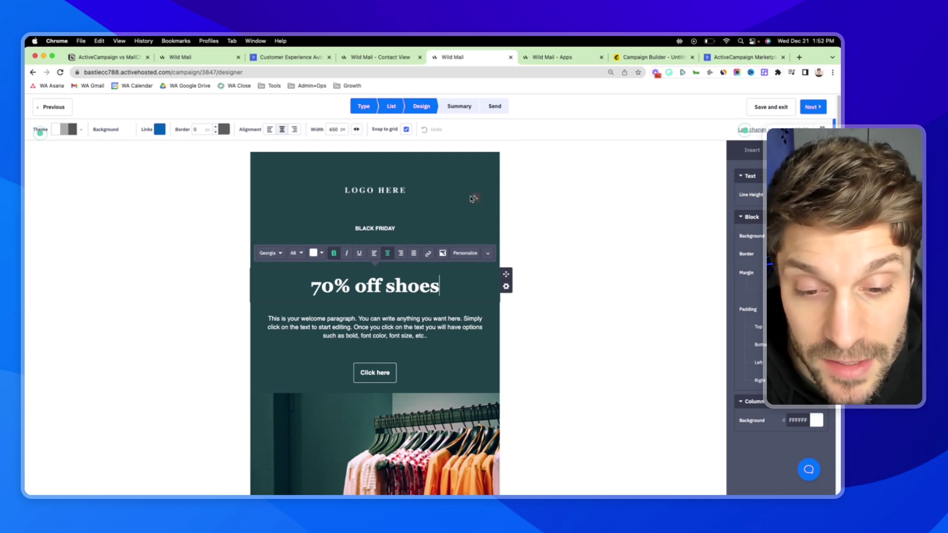
{"action": "left_click", "coordinate": [472, 198]}
{"action": "key", "text": "super+shift+z"}
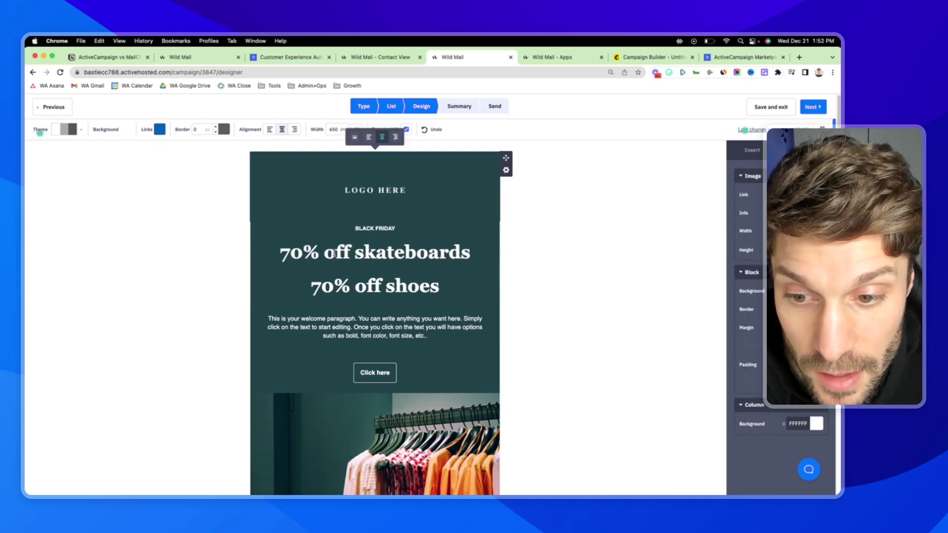
{"action": "left_click", "coordinate": [334, 254]}
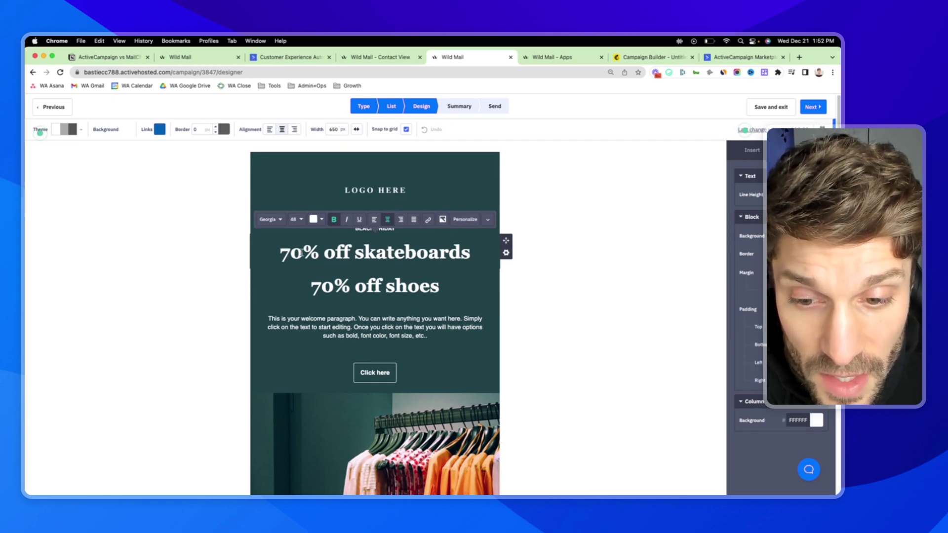
Give the heading Conditional Content: eCommerce category of last product purchased equals 'skateboards'.
{"action": "left_click", "coordinate": [504, 253]}
{"action": "left_click", "coordinate": [471, 278]}
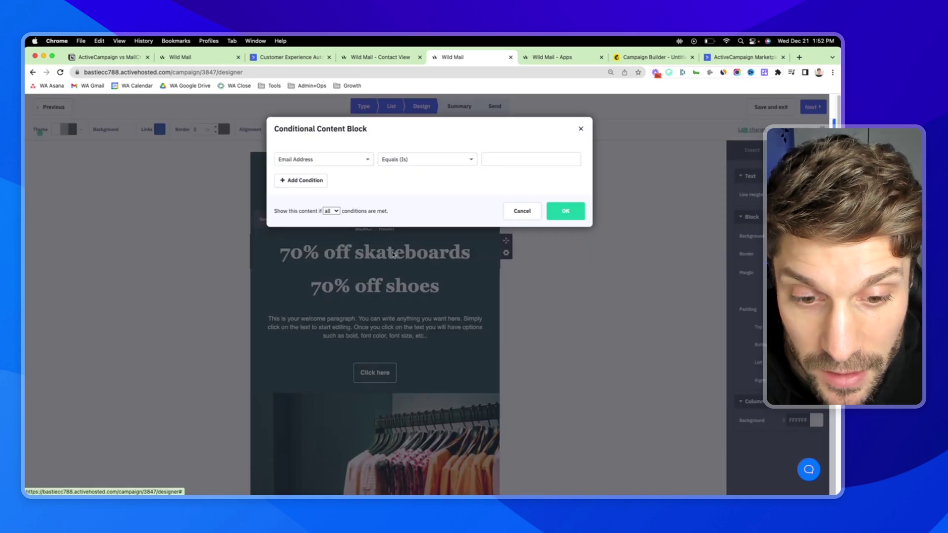
{"action": "left_click", "coordinate": [350, 160]}
{"action": "scroll", "coordinate": [356, 283], "scroll_direction": "down", "scroll_amount": 5}
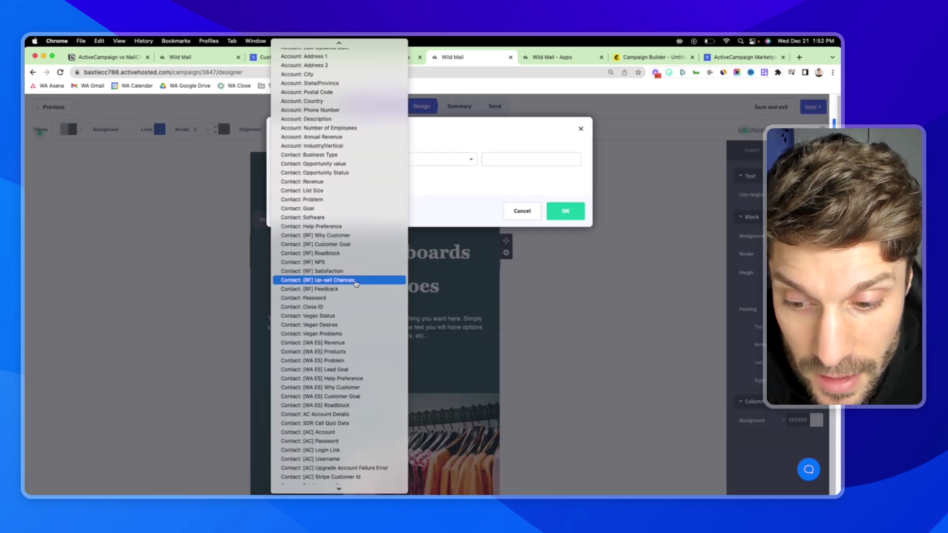
{"action": "scroll", "coordinate": [355, 283], "scroll_direction": "down", "scroll_amount": 10}
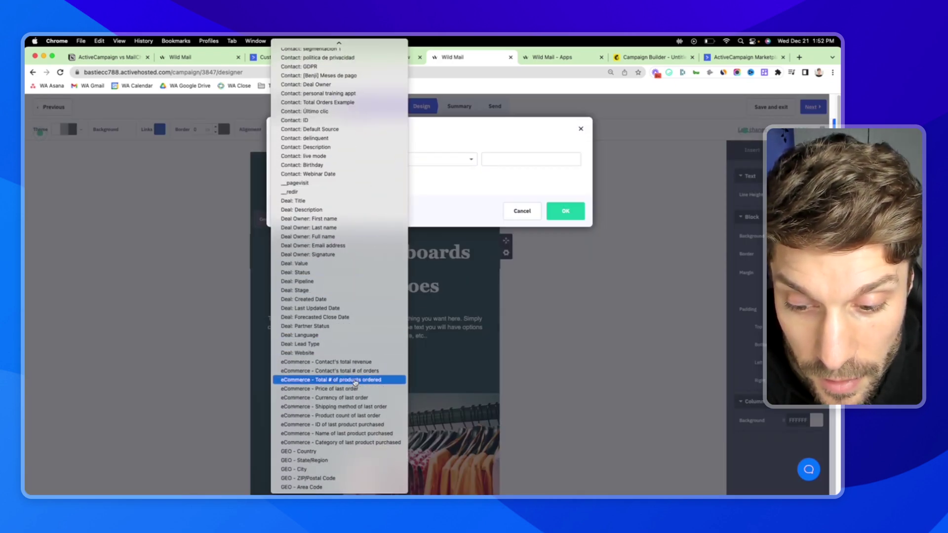
{"action": "left_click", "coordinate": [347, 443]}
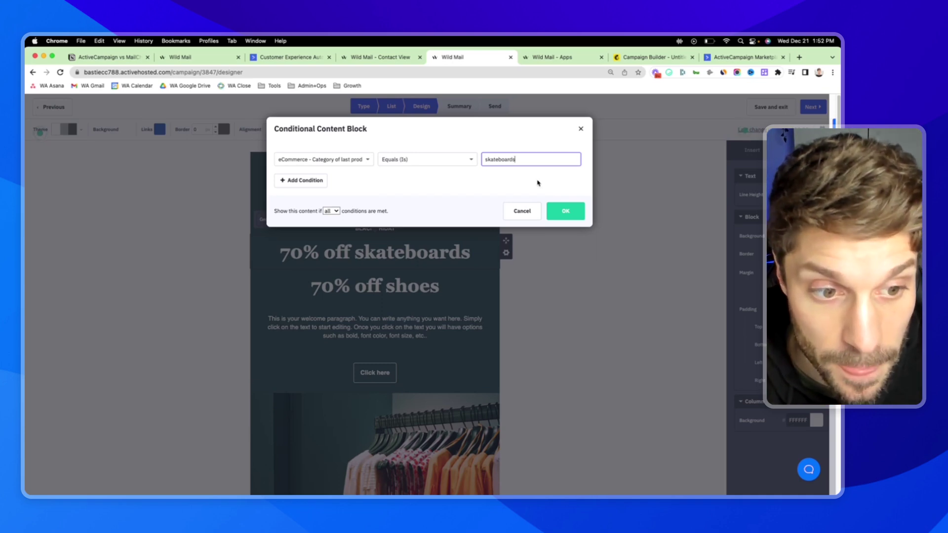
{"action": "left_click", "coordinate": [564, 211]}
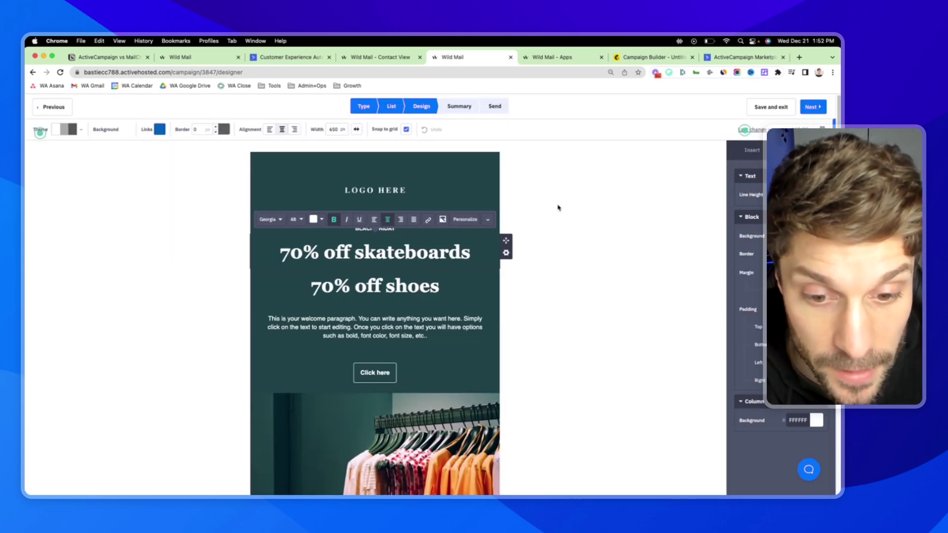
{"action": "left_click", "coordinate": [474, 191]}
{"action": "left_click", "coordinate": [418, 252]}
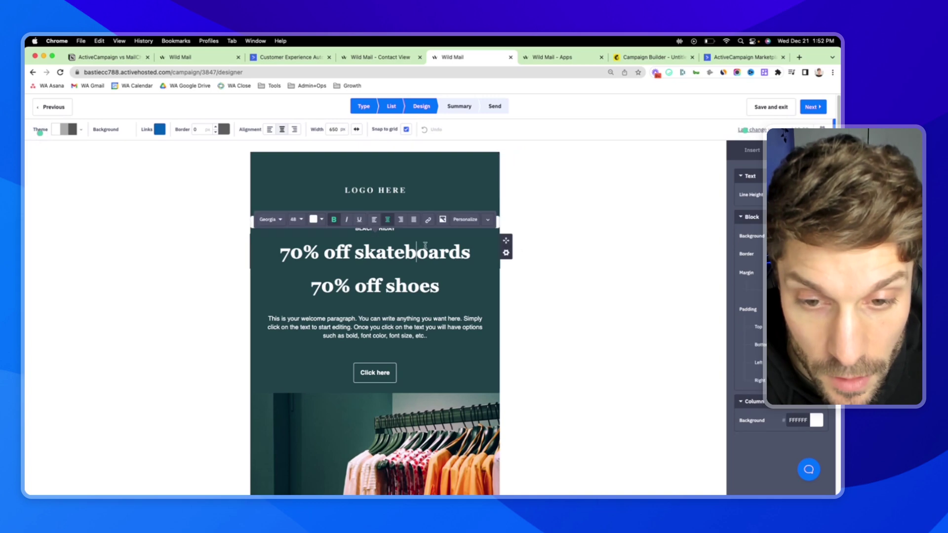
{"action": "left_click", "coordinate": [569, 290]}
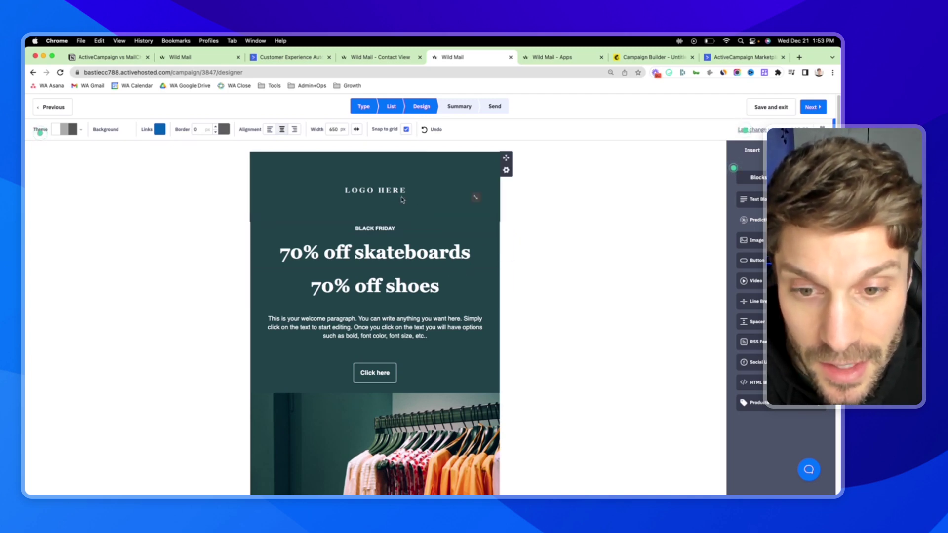
{"action": "scroll", "coordinate": [420, 271], "scroll_direction": "down", "scroll_amount": 1}
{"action": "scroll", "coordinate": [420, 271], "scroll_direction": "up", "scroll_amount": 1}
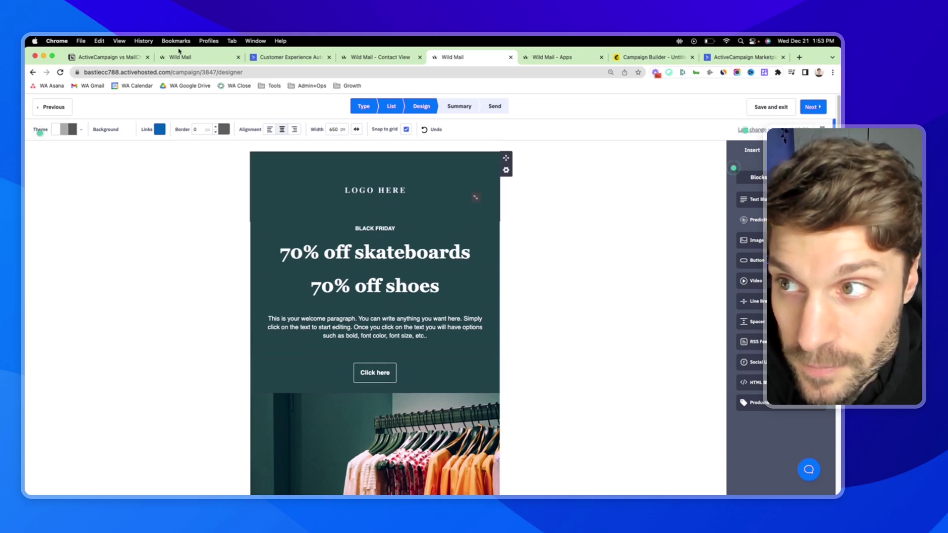
Switch to the Notion notes and highlight the Campaign Designer and Marketing Automation bullets.
{"action": "left_click", "coordinate": [134, 58]}
{"action": "left_click", "coordinate": [414, 214]}
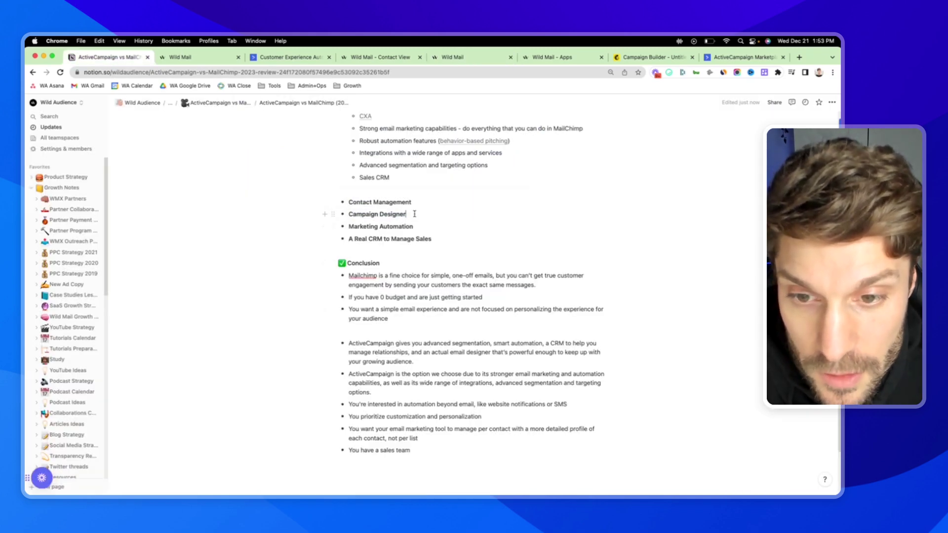
{"action": "left_click_drag", "start_coordinate": [413, 214], "coordinate": [345, 215]}
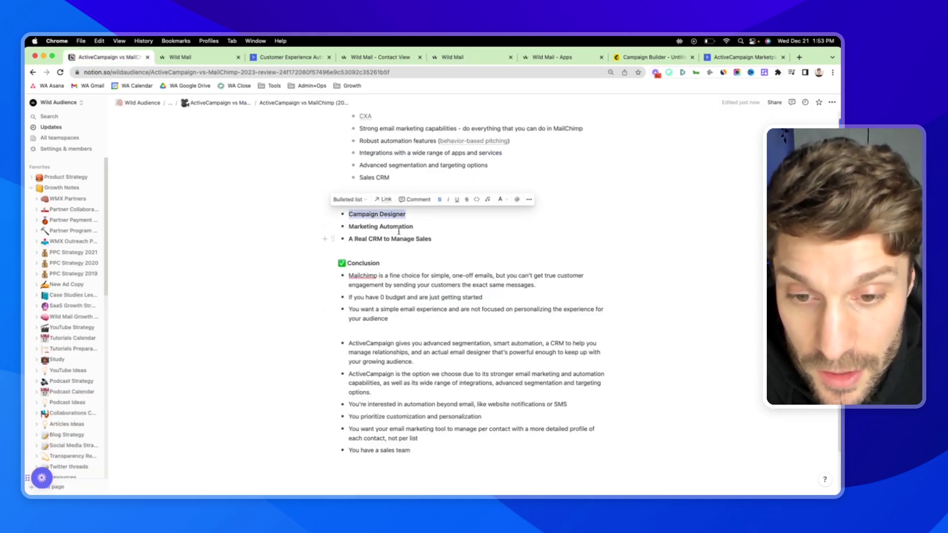
{"action": "left_click_drag", "start_coordinate": [417, 227], "coordinate": [343, 226]}
{"action": "key", "text": "ctrl+c"}
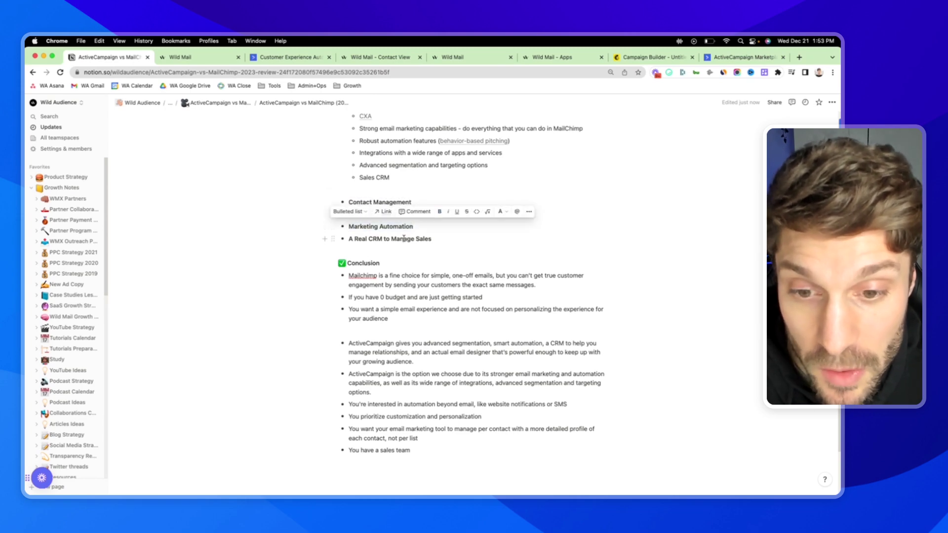
{"action": "left_click", "coordinate": [404, 239]}
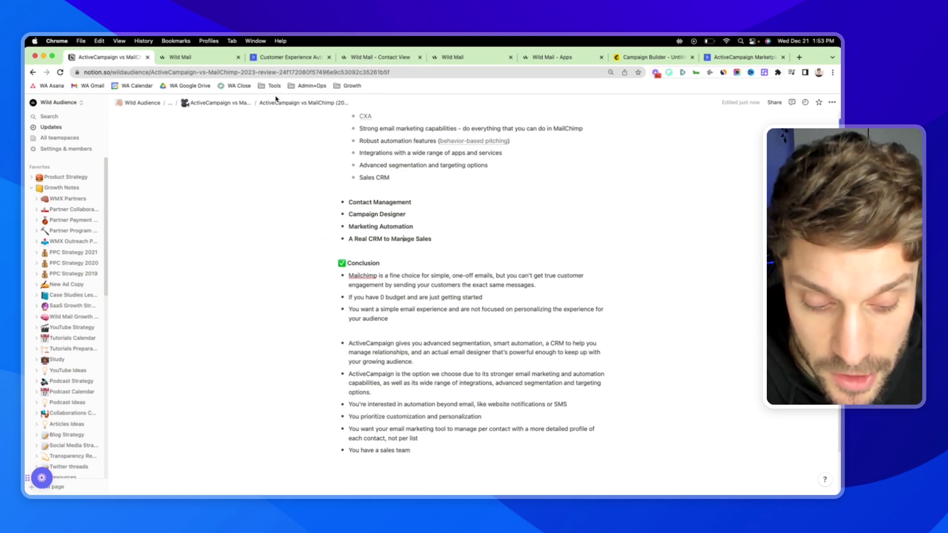
Return to the [WM] Behavior Based Pitching automation and look over its workflow steps.
{"action": "left_click", "coordinate": [192, 56]}
{"action": "scroll", "coordinate": [327, 279], "scroll_direction": "down", "scroll_amount": 3}
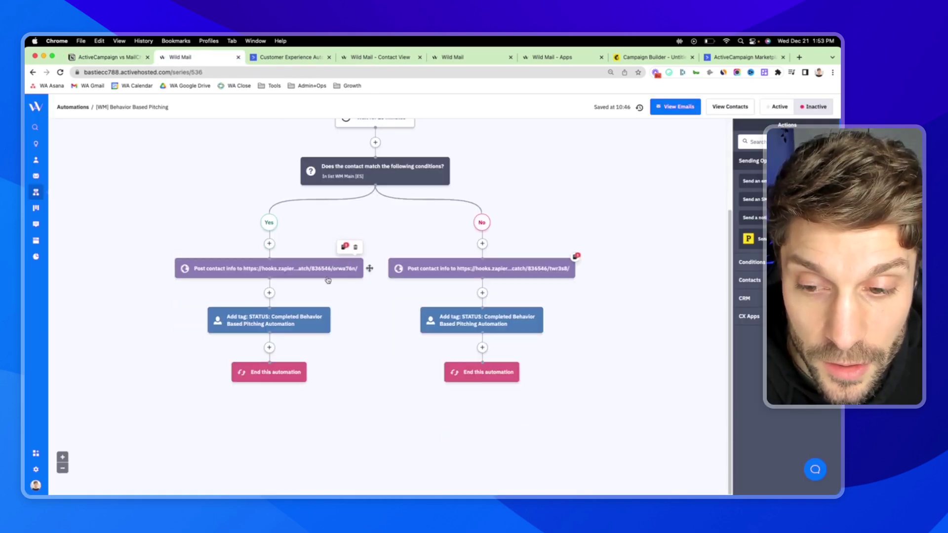
{"action": "scroll", "coordinate": [327, 280], "scroll_direction": "up", "scroll_amount": 3}
{"action": "left_click_drag", "start_coordinate": [395, 289], "coordinate": [403, 292]}
{"action": "scroll", "coordinate": [390, 218], "scroll_direction": "down", "scroll_amount": 3}
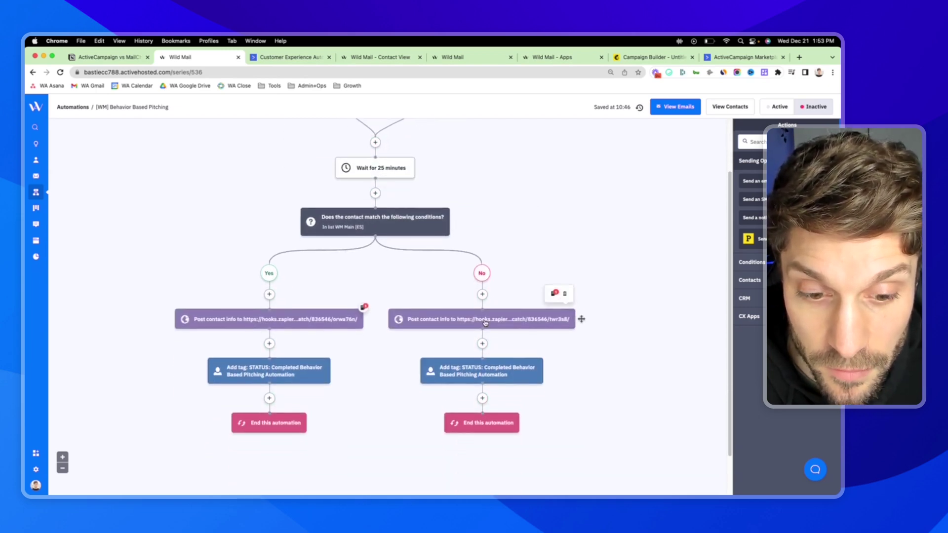
{"action": "left_click_drag", "start_coordinate": [486, 319], "coordinate": [486, 318]}
{"action": "scroll", "coordinate": [457, 302], "scroll_direction": "up", "scroll_amount": 3}
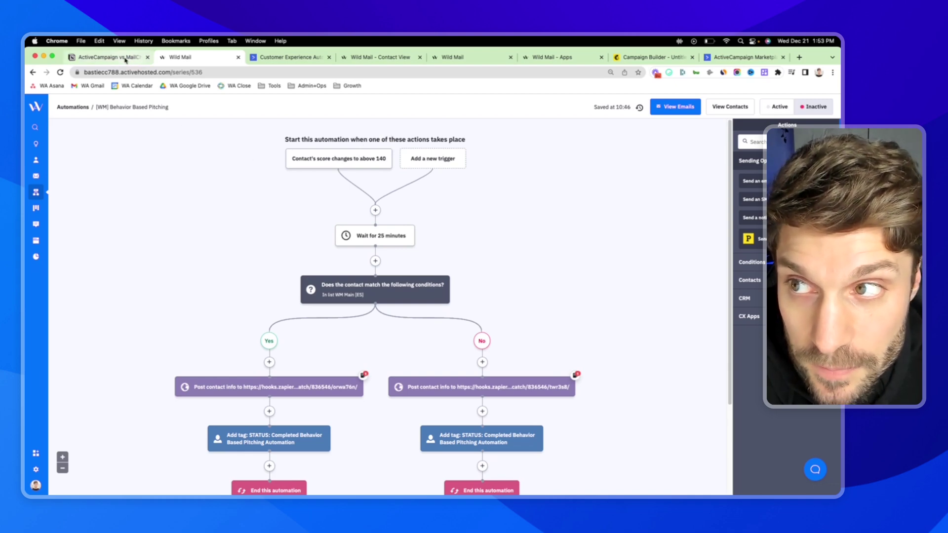
Paste the Marketing Automation bullet back into the Notion notes, then go back to the automation.
{"action": "left_click", "coordinate": [106, 57]}
{"action": "left_click_drag", "start_coordinate": [433, 241], "coordinate": [347, 239]}
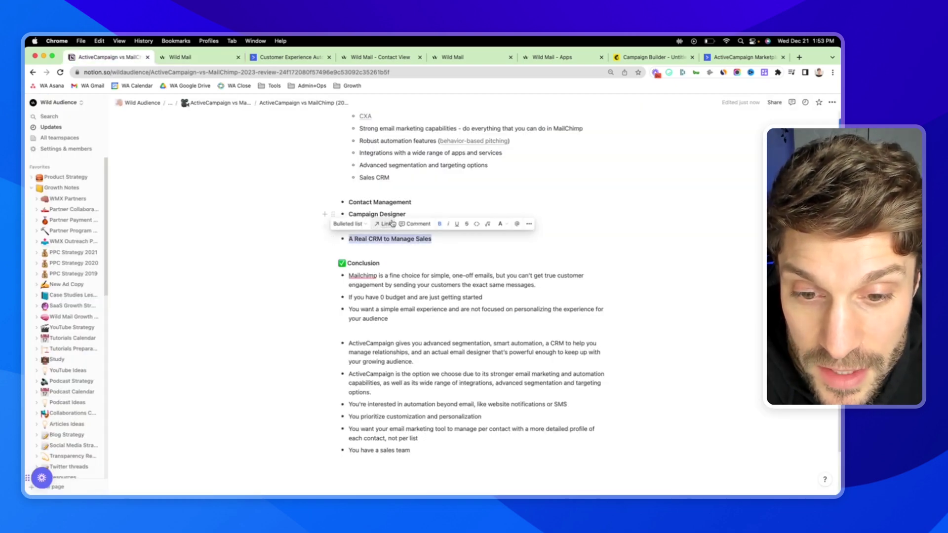
{"action": "key", "text": "Left"}
{"action": "key", "text": "ctrl+v"}
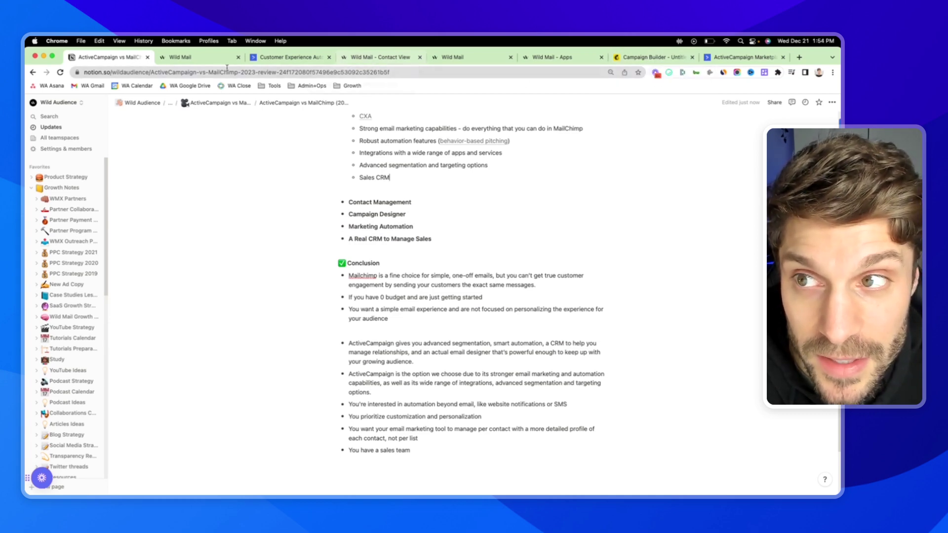
{"action": "left_click", "coordinate": [180, 57]}
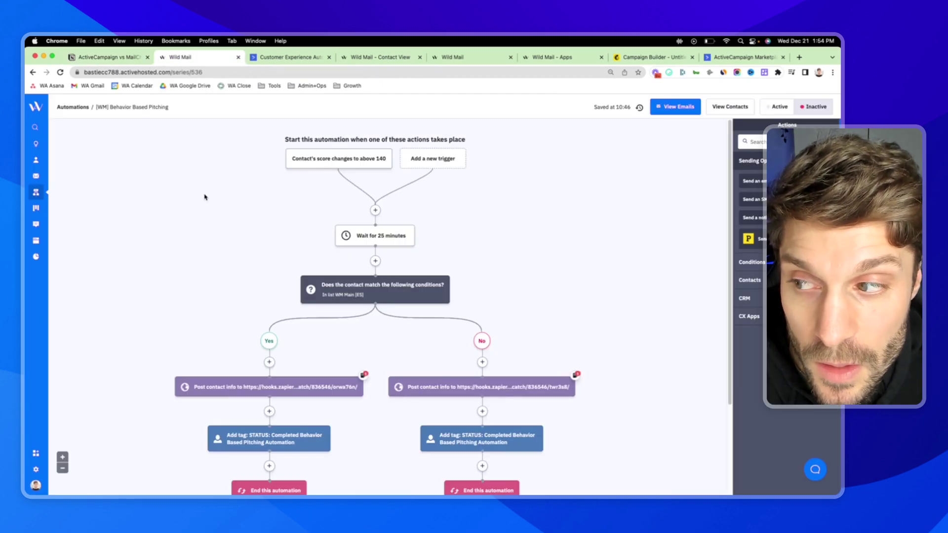
Show the Wild Mail deals pipeline, try reordering the Conversation stage, and cancel adding a stage.
{"action": "left_click", "coordinate": [35, 209]}
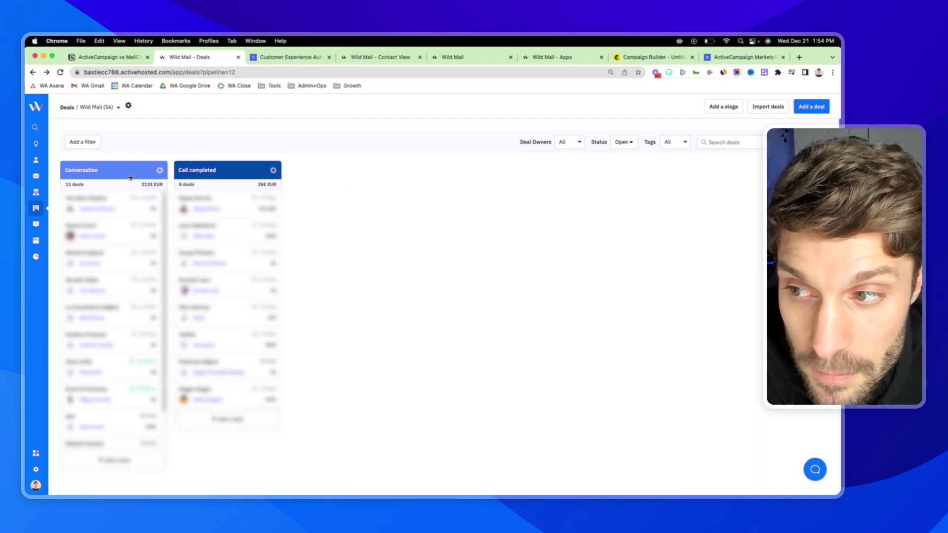
{"action": "left_click_drag", "start_coordinate": [116, 170], "coordinate": [167, 173]}
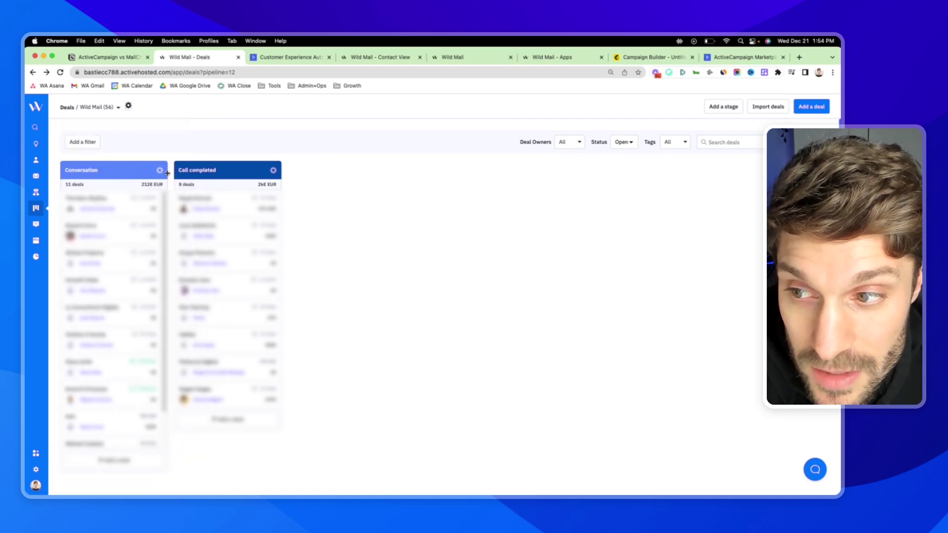
{"action": "left_click", "coordinate": [724, 107]}
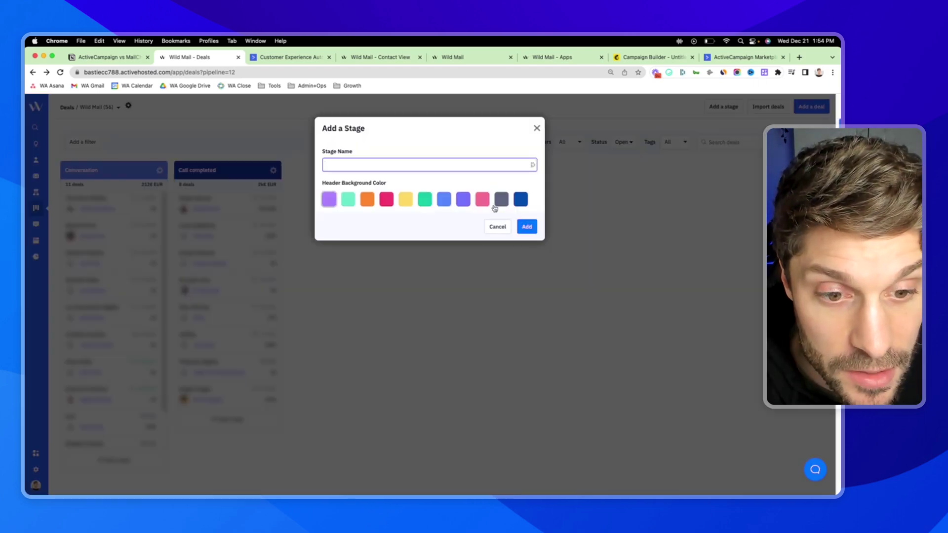
{"action": "left_click", "coordinate": [496, 227]}
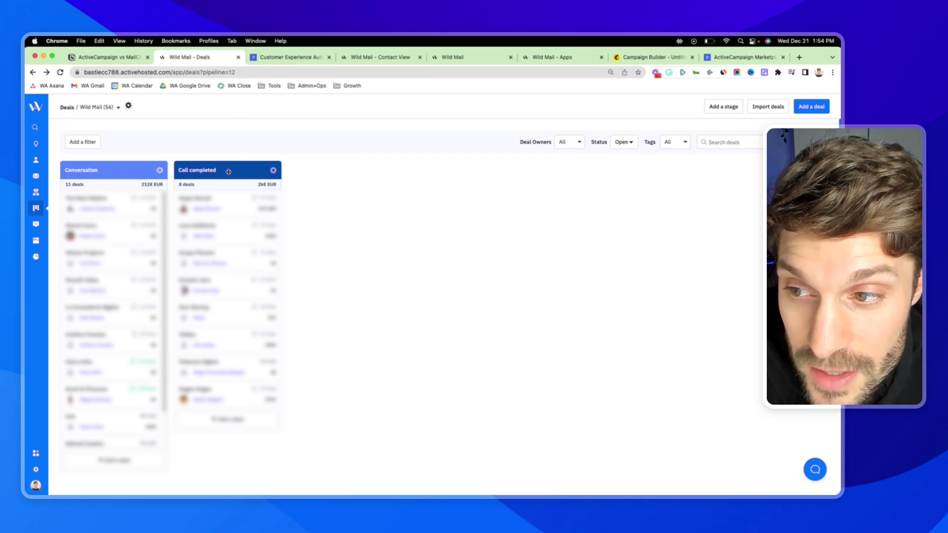
Try moving a Conversation deal, then open the 'test' deal's details.
{"action": "left_click_drag", "start_coordinate": [112, 234], "coordinate": [101, 240]}
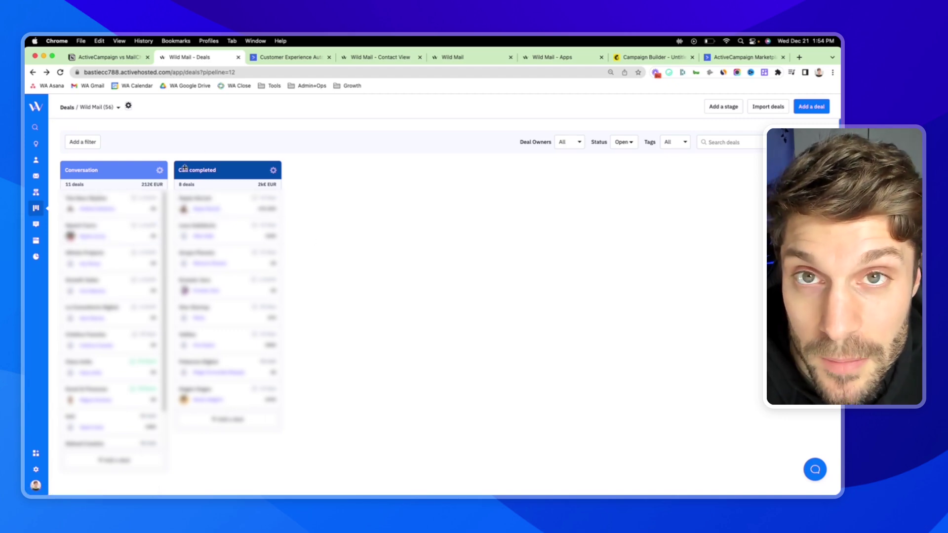
{"action": "scroll", "coordinate": [109, 346], "scroll_direction": "down", "scroll_amount": 2}
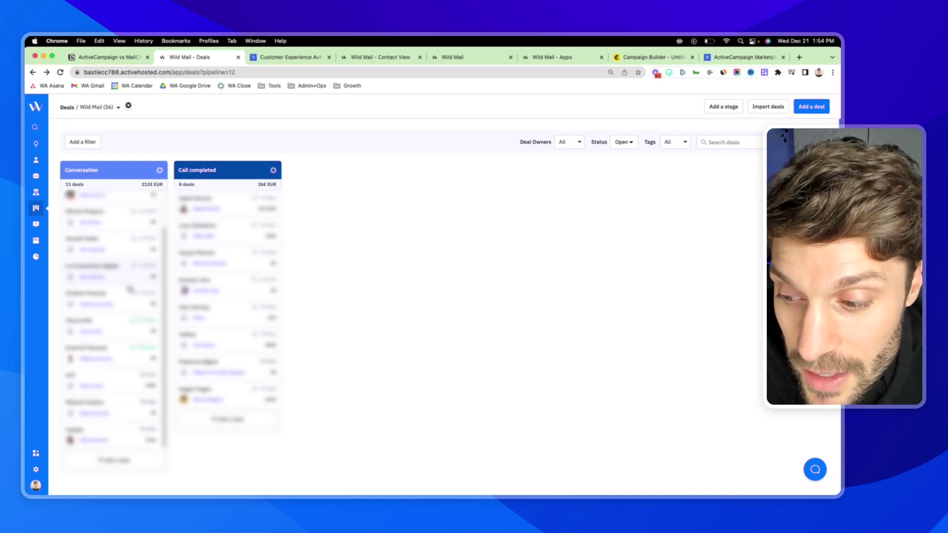
{"action": "left_click", "coordinate": [97, 384]}
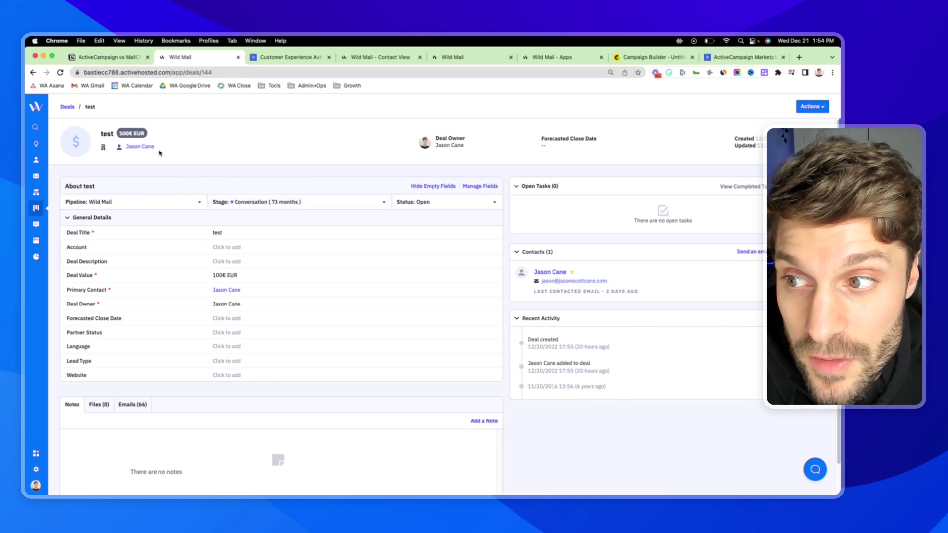
{"action": "left_click", "coordinate": [140, 147]}
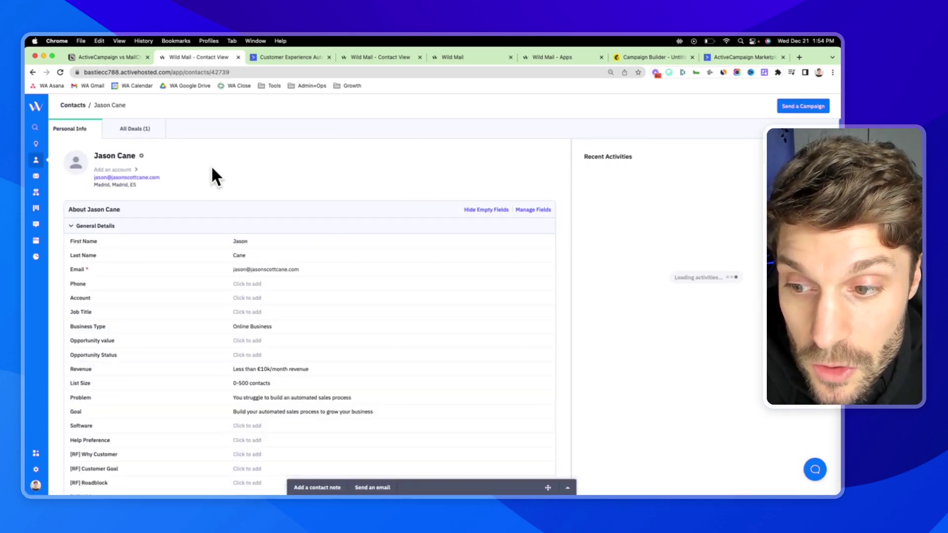
{"action": "left_click", "coordinate": [32, 72]}
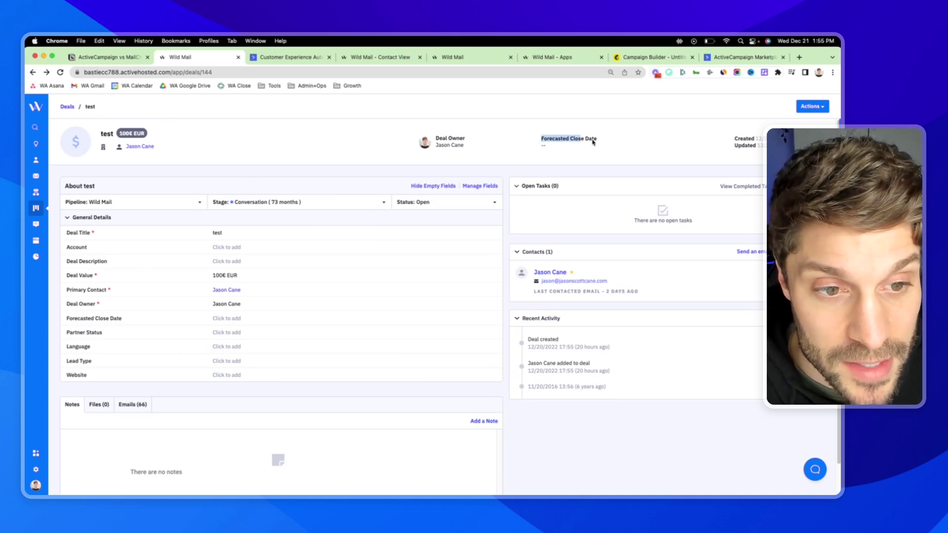
{"action": "scroll", "coordinate": [296, 262], "scroll_direction": "down", "scroll_amount": 1}
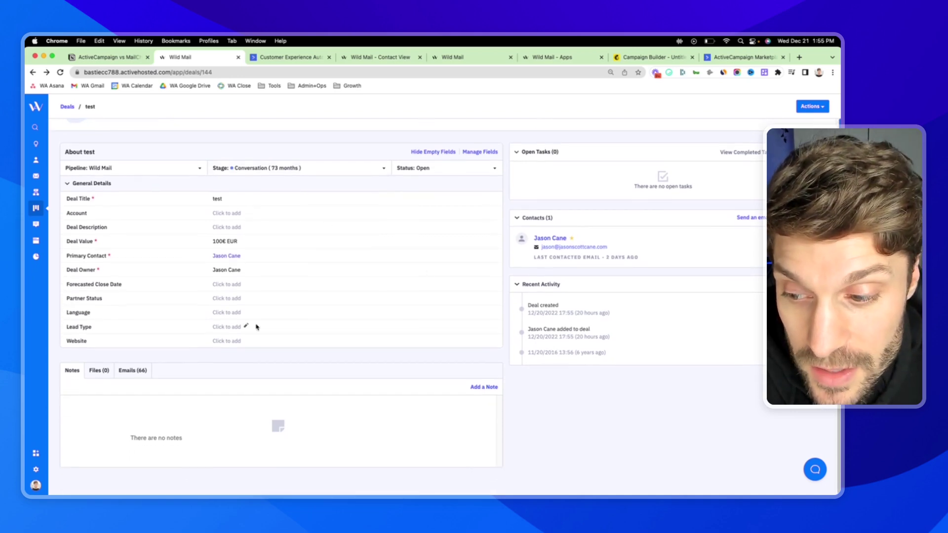
{"action": "left_click", "coordinate": [486, 391]}
{"action": "left_click", "coordinate": [464, 474]}
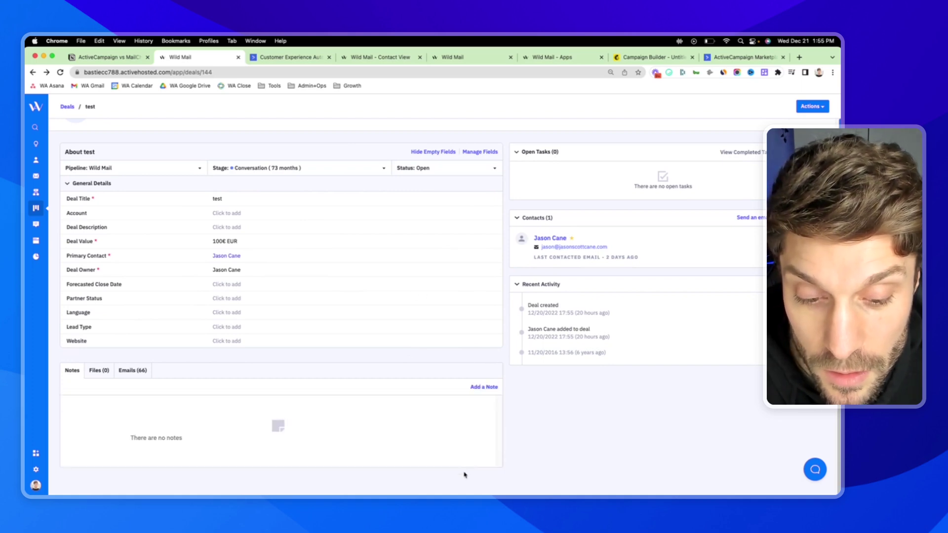
{"action": "scroll", "coordinate": [593, 336], "scroll_direction": "up", "scroll_amount": 1}
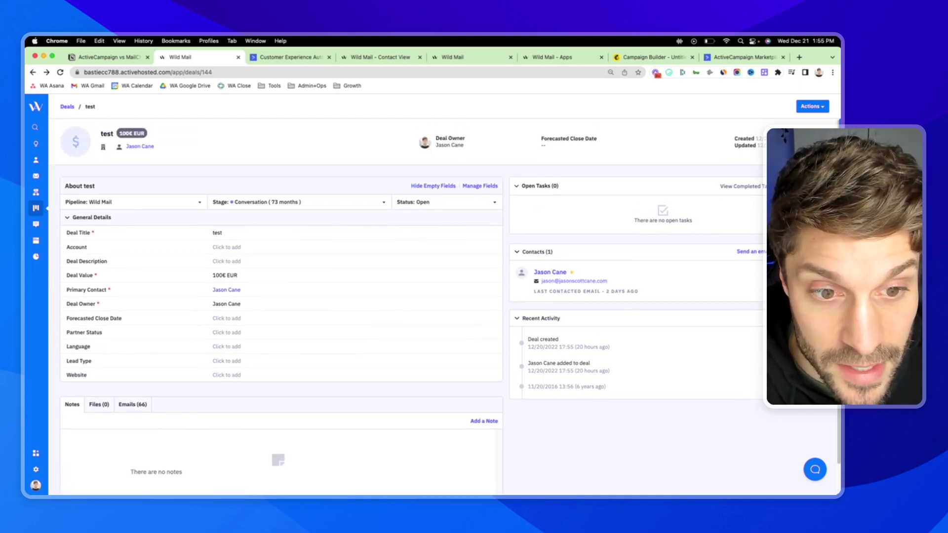
{"action": "left_click", "coordinate": [656, 207]}
{"action": "left_click", "coordinate": [418, 274]}
{"action": "left_click", "coordinate": [466, 341]}
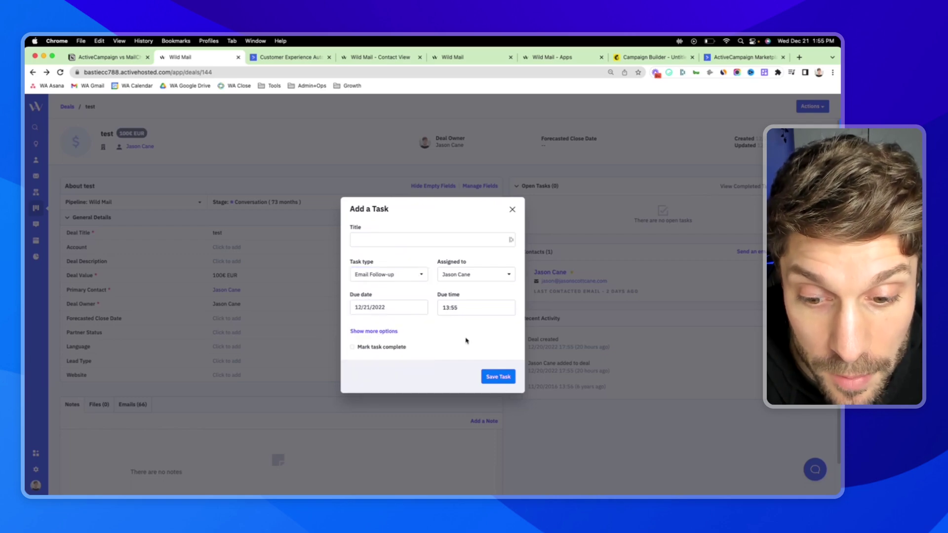
{"action": "left_click", "coordinate": [512, 209]}
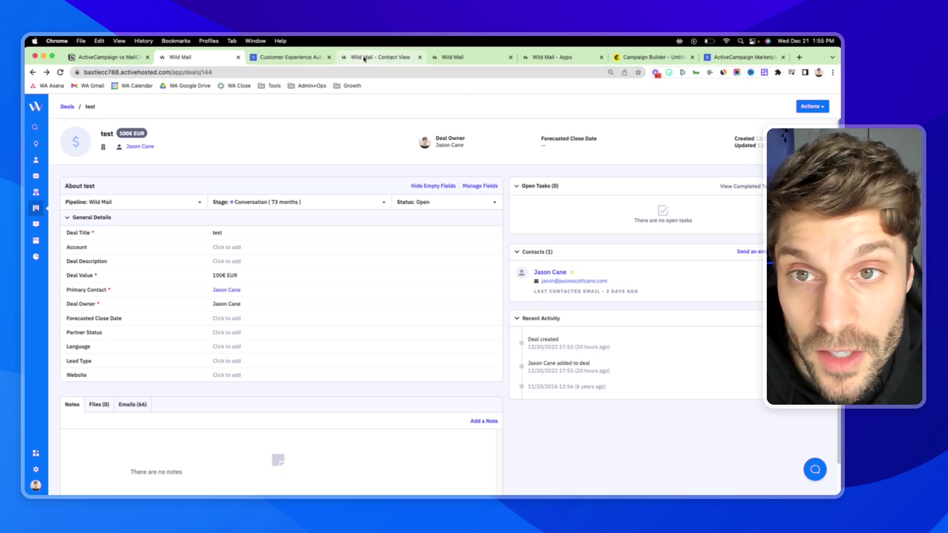
{"action": "scroll", "coordinate": [582, 144], "scroll_direction": "down", "scroll_amount": 1}
{"action": "scroll", "coordinate": [533, 175], "scroll_direction": "up", "scroll_amount": 1}
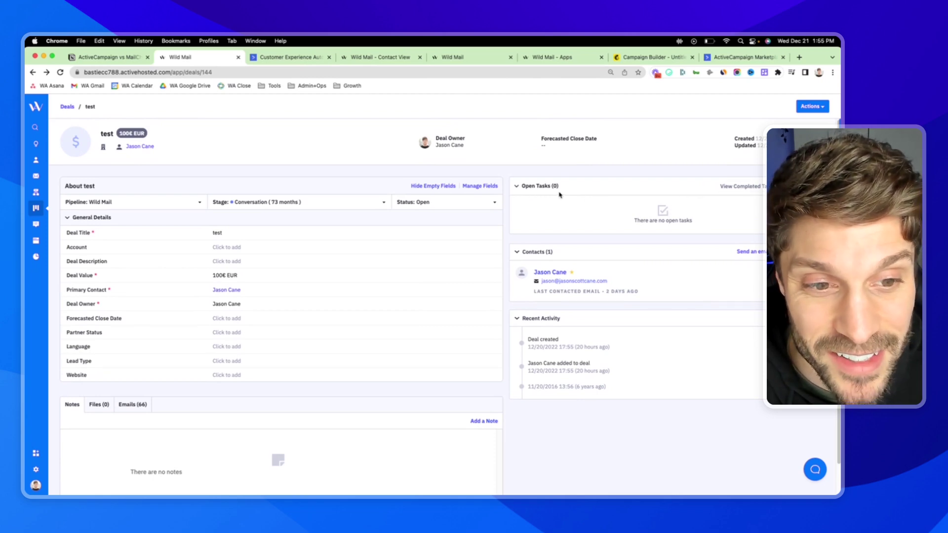
Start a from-scratch automation triggered when any Calendly event is created.
{"action": "left_click", "coordinate": [376, 56]}
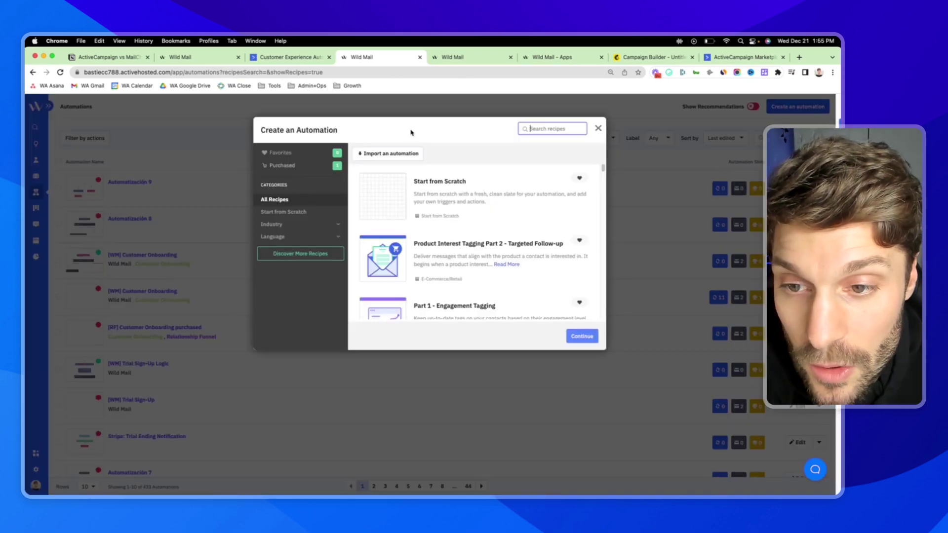
{"action": "left_click", "coordinate": [474, 195]}
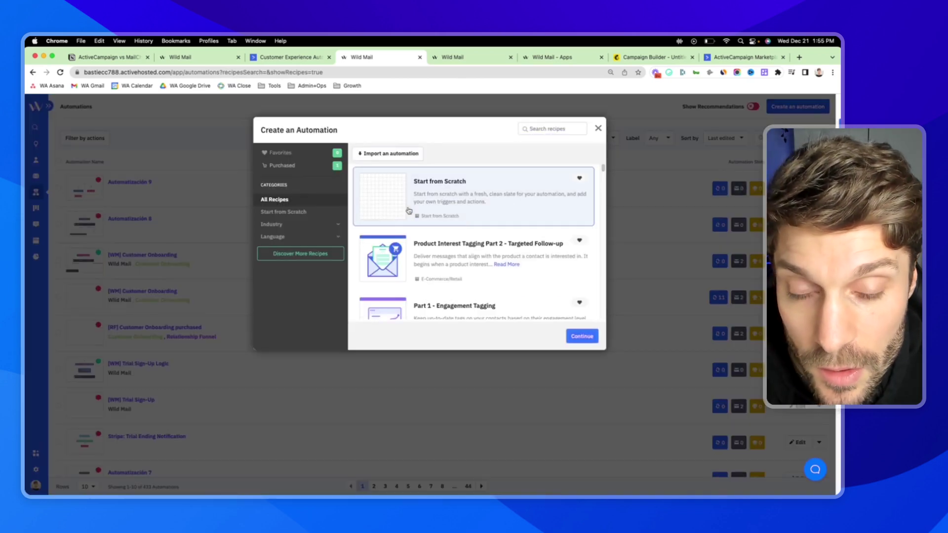
{"action": "left_click", "coordinate": [588, 338]}
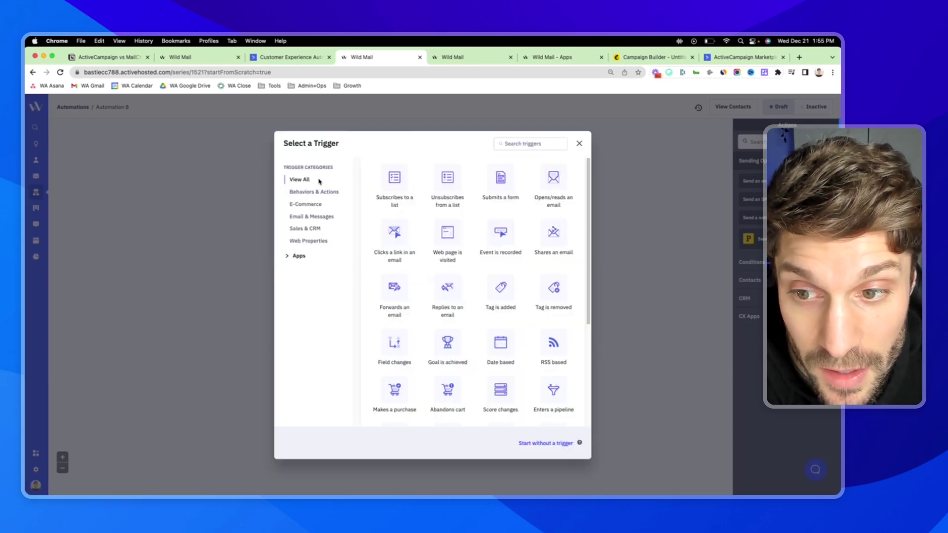
{"action": "left_click", "coordinate": [532, 145]}
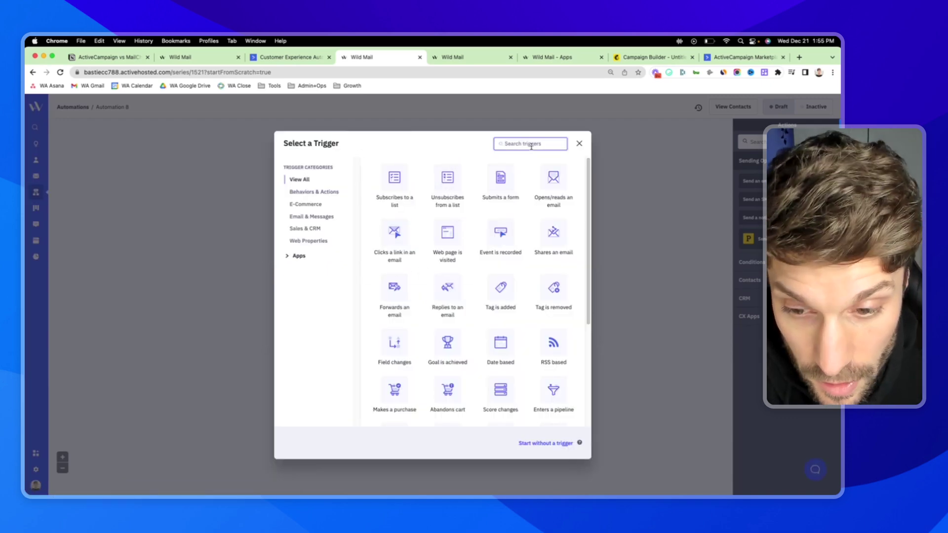
{"action": "left_click", "coordinate": [299, 257]}
{"action": "left_click", "coordinate": [314, 272]}
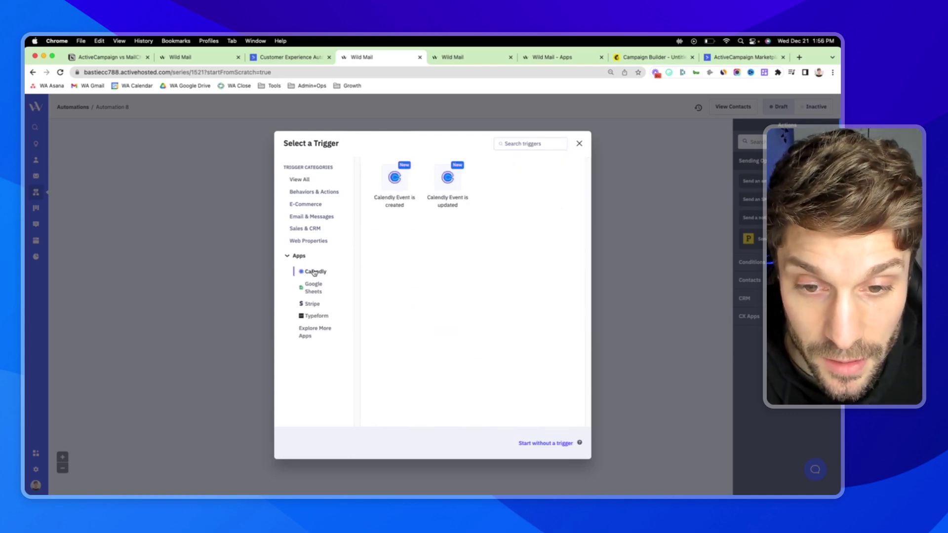
{"action": "left_click", "coordinate": [395, 179]}
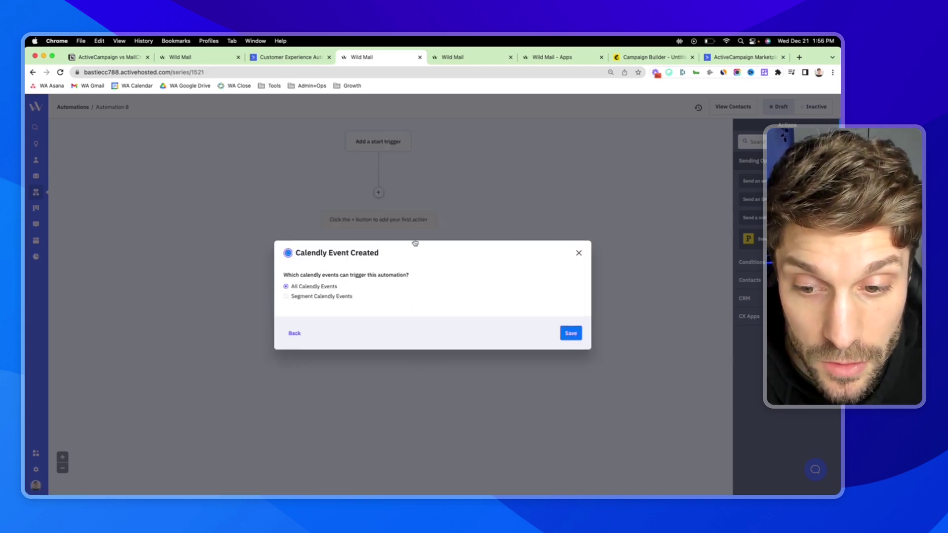
{"action": "left_click", "coordinate": [571, 333]}
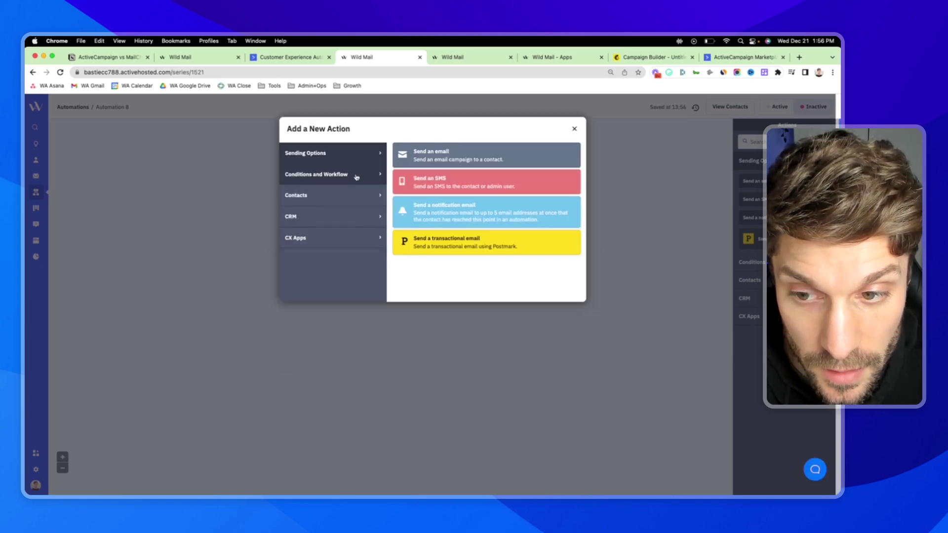
Browse the CRM deal actions available for the next automation step.
{"action": "left_click", "coordinate": [344, 181]}
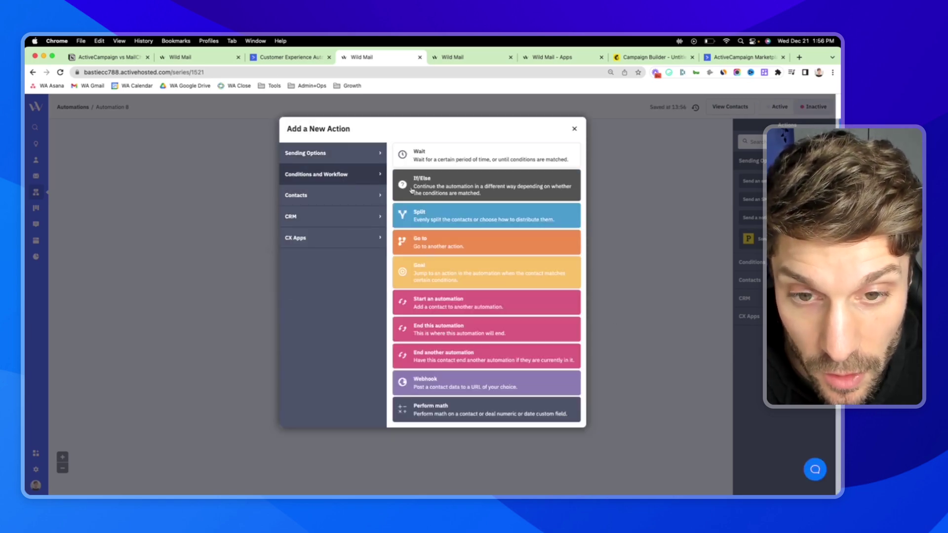
{"action": "left_click", "coordinate": [345, 215]}
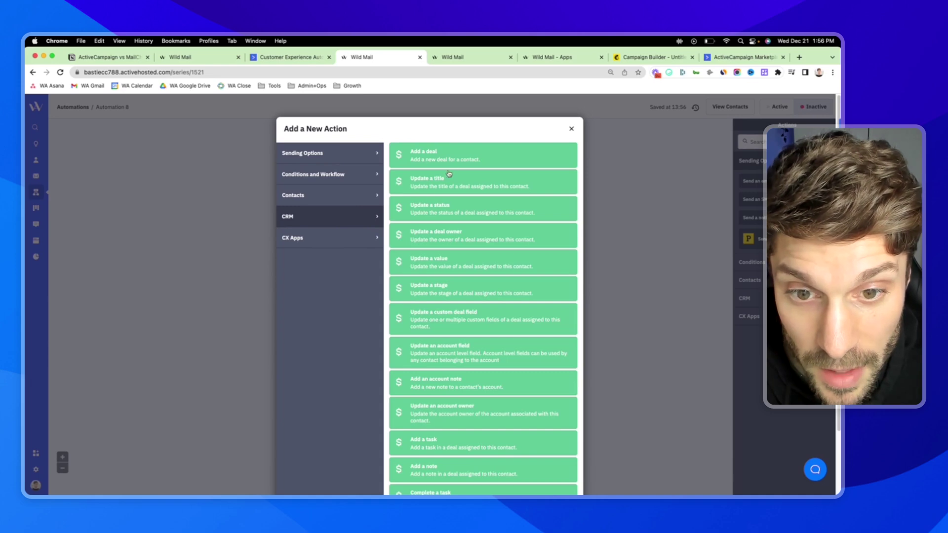
{"action": "scroll", "coordinate": [473, 221], "scroll_direction": "down", "scroll_amount": 1}
{"action": "scroll", "coordinate": [473, 220], "scroll_direction": "down", "scroll_amount": 2}
{"action": "scroll", "coordinate": [445, 296], "scroll_direction": "up", "scroll_amount": 3}
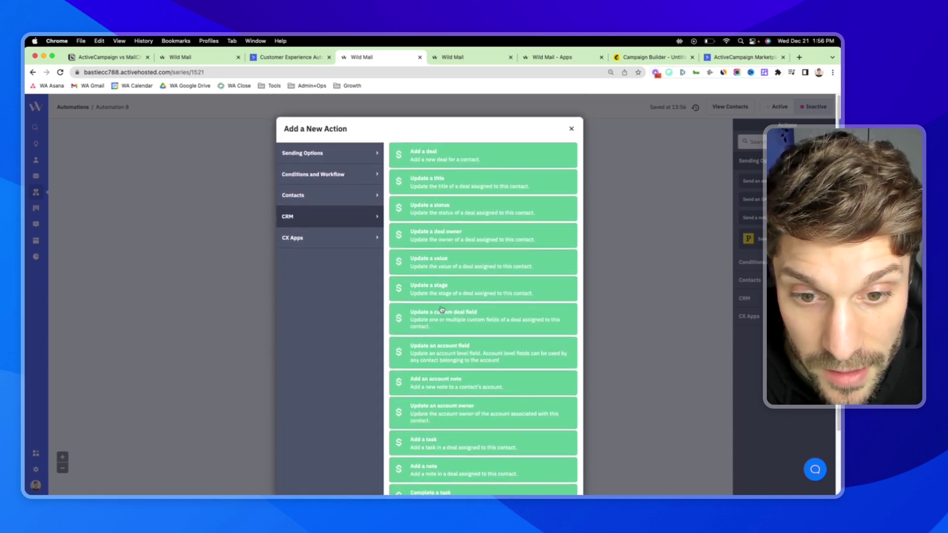
Fill an Add a Deal action with Wild Mail pipeline, Conversation stage and current owner, then cancel it.
{"action": "left_click", "coordinate": [437, 160]}
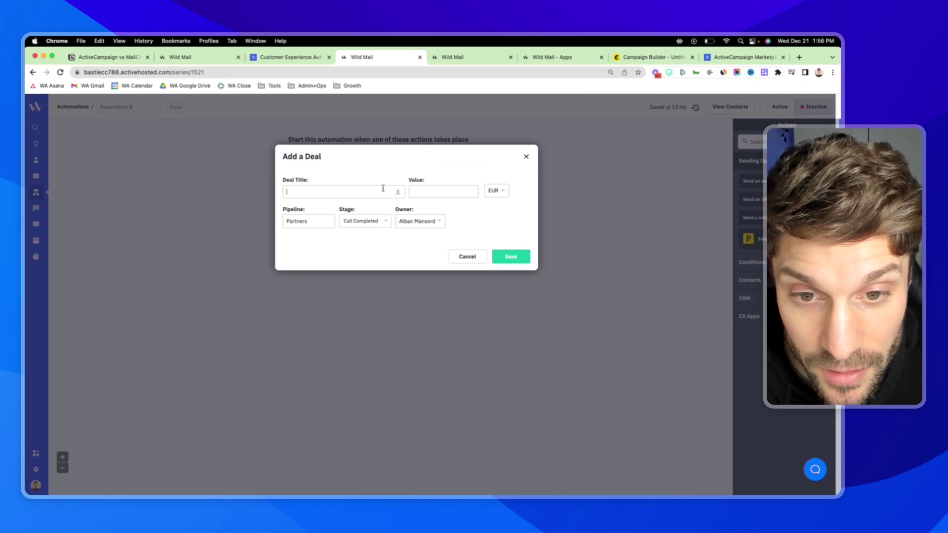
{"action": "left_click", "coordinate": [307, 223]}
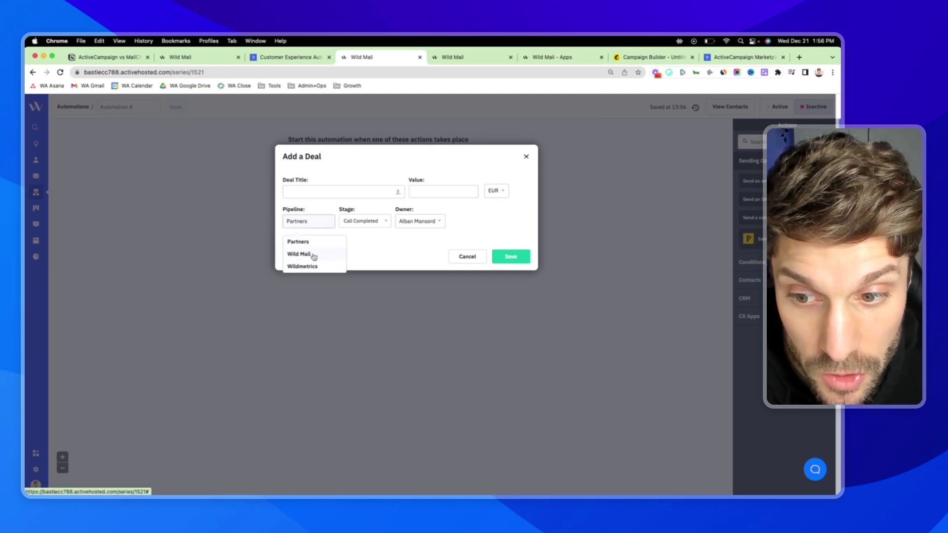
{"action": "left_click", "coordinate": [312, 255]}
{"action": "left_click", "coordinate": [374, 224]}
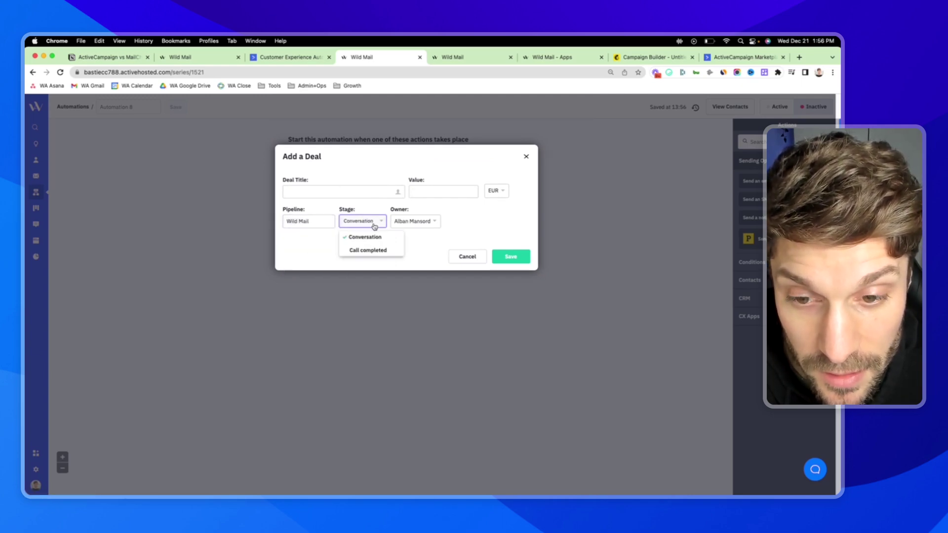
{"action": "left_click", "coordinate": [463, 220]}
{"action": "left_click", "coordinate": [420, 222]}
{"action": "scroll", "coordinate": [424, 284], "scroll_direction": "down", "scroll_amount": 1}
{"action": "scroll", "coordinate": [424, 284], "scroll_direction": "up", "scroll_amount": 1}
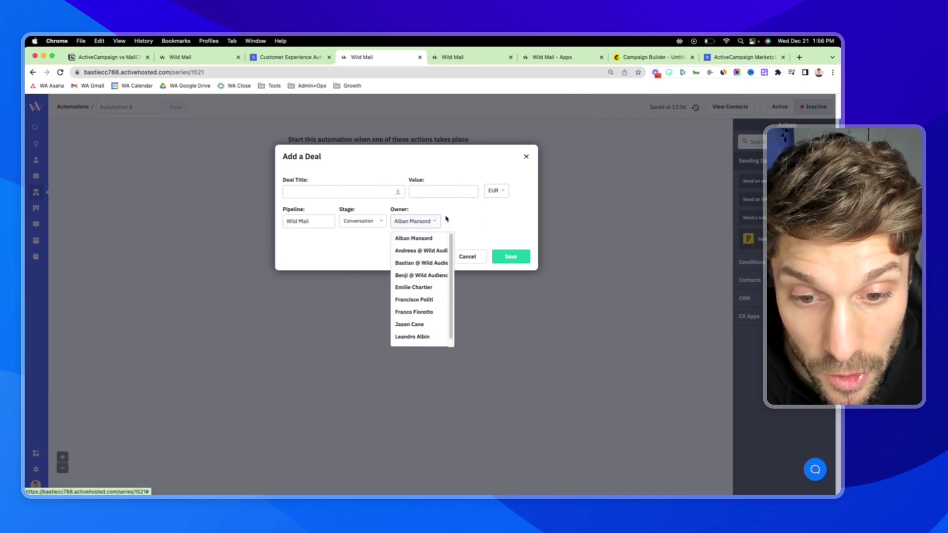
{"action": "left_click", "coordinate": [447, 239]}
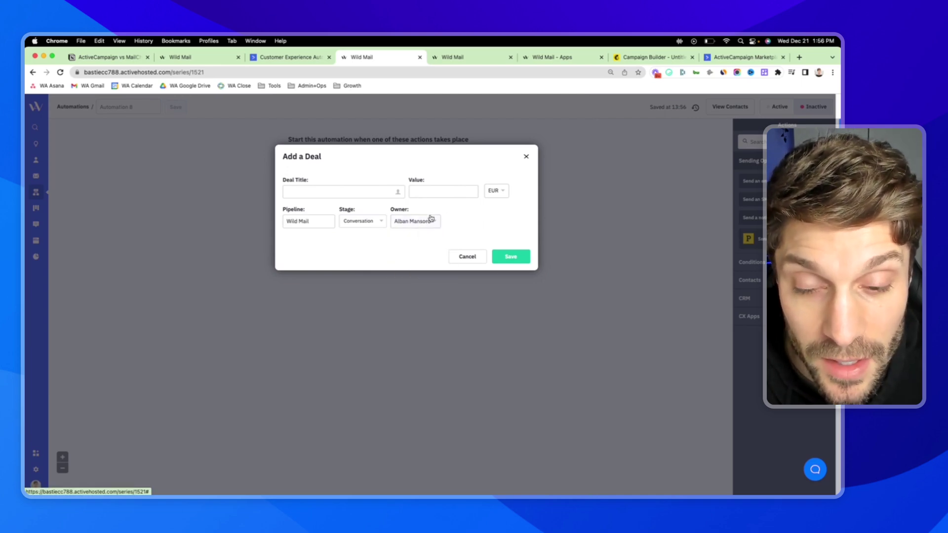
{"action": "left_click", "coordinate": [474, 257]}
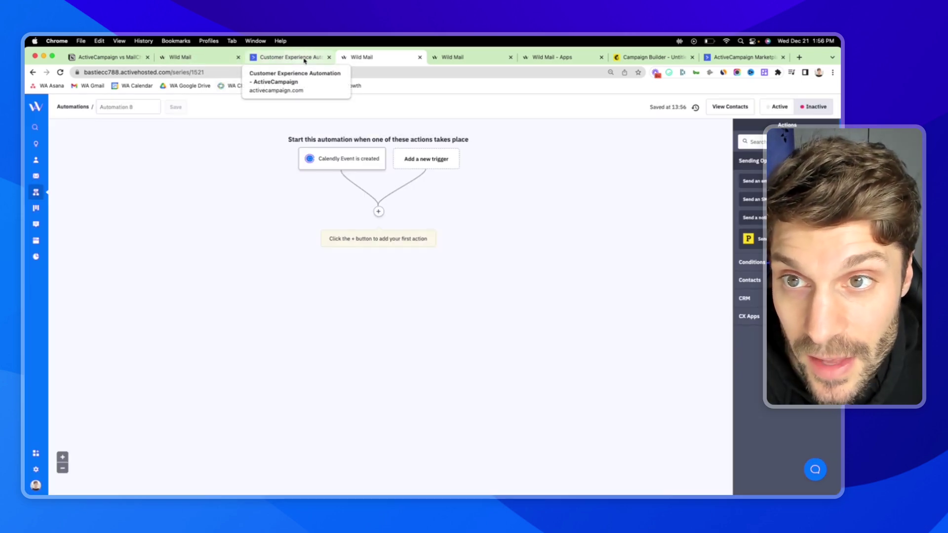
Review the test deal's record and its Recent Activity section, then return to the Notion notes.
{"action": "left_click", "coordinate": [197, 58]}
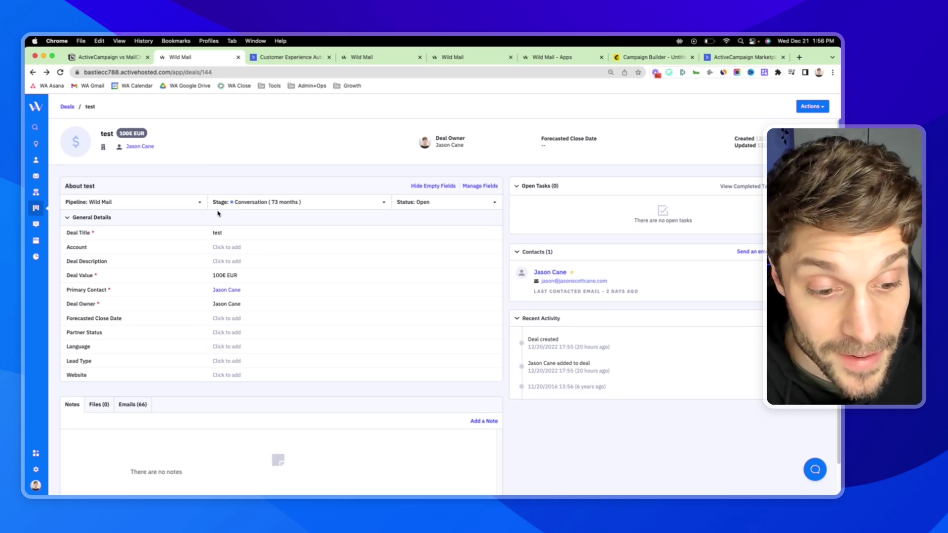
{"action": "left_click_drag", "start_coordinate": [573, 325], "coordinate": [530, 319]}
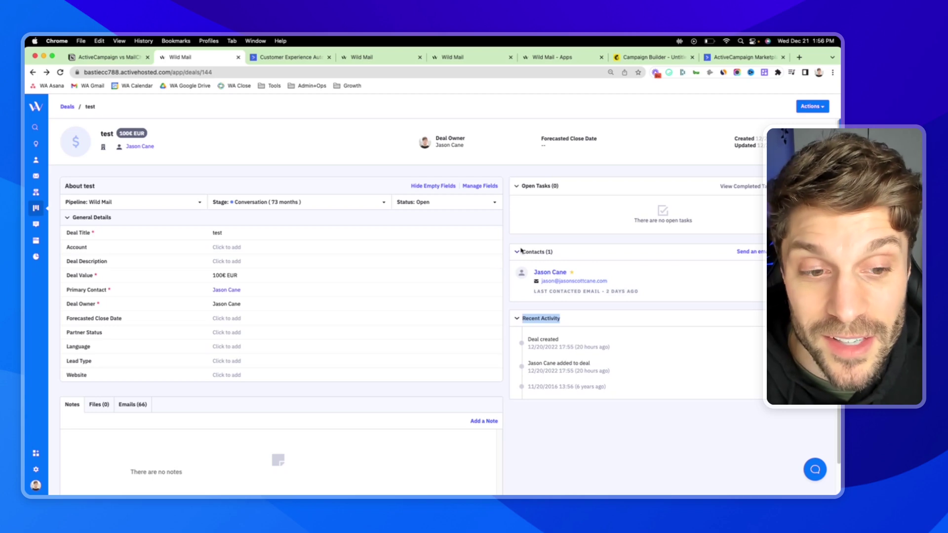
{"action": "left_click", "coordinate": [566, 222]}
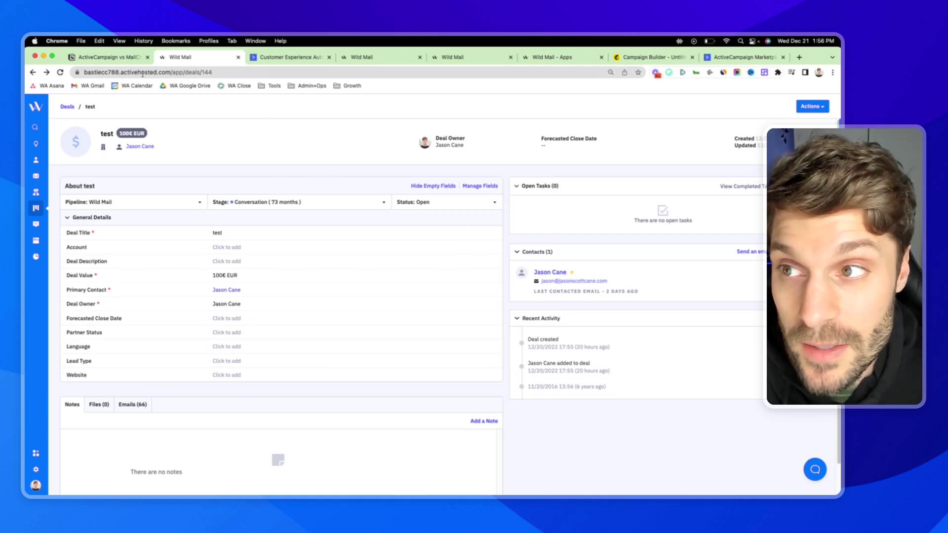
{"action": "left_click", "coordinate": [111, 57]}
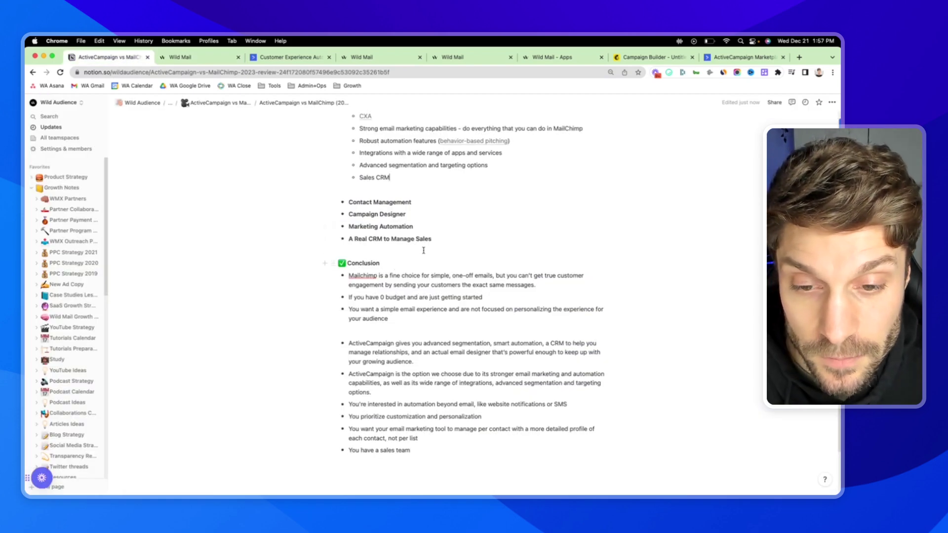
{"action": "left_click_drag", "start_coordinate": [419, 201], "coordinate": [348, 202]}
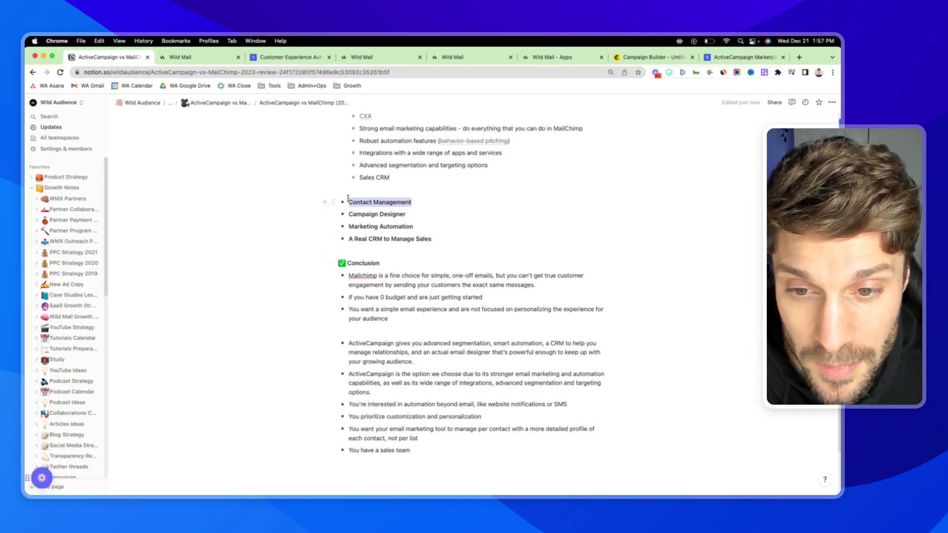
{"action": "left_click_drag", "start_coordinate": [406, 215], "coordinate": [355, 221]}
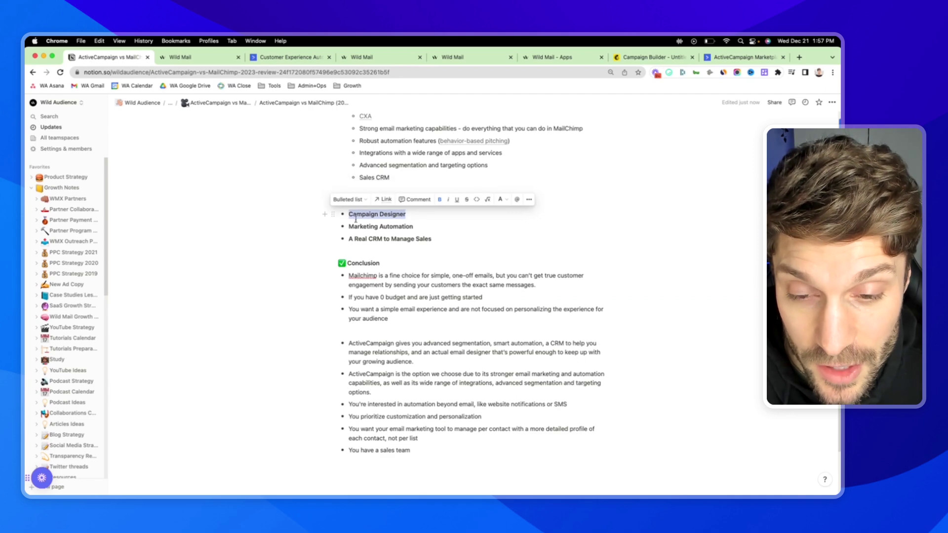
{"action": "left_click_drag", "start_coordinate": [421, 225], "coordinate": [348, 226]}
{"action": "left_click_drag", "start_coordinate": [439, 240], "coordinate": [351, 239]}
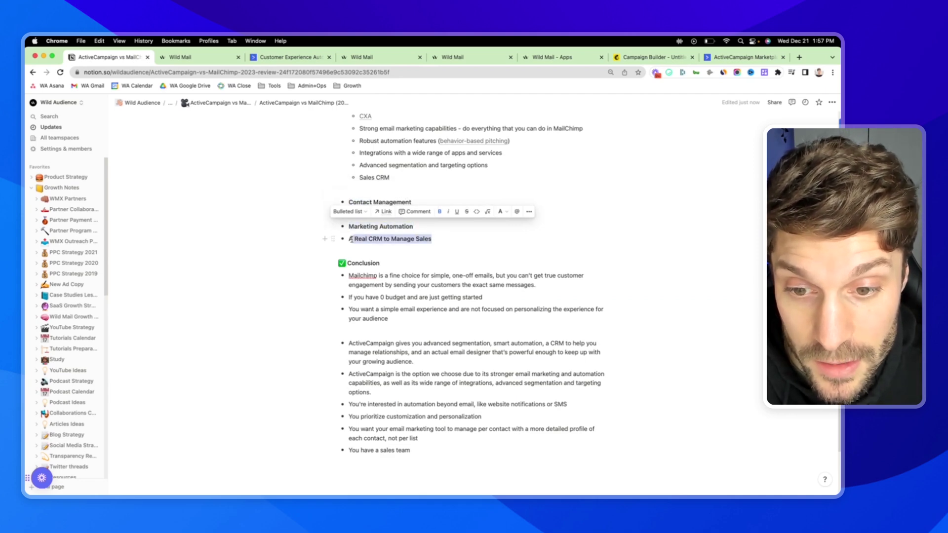
{"action": "left_click", "coordinate": [440, 245]}
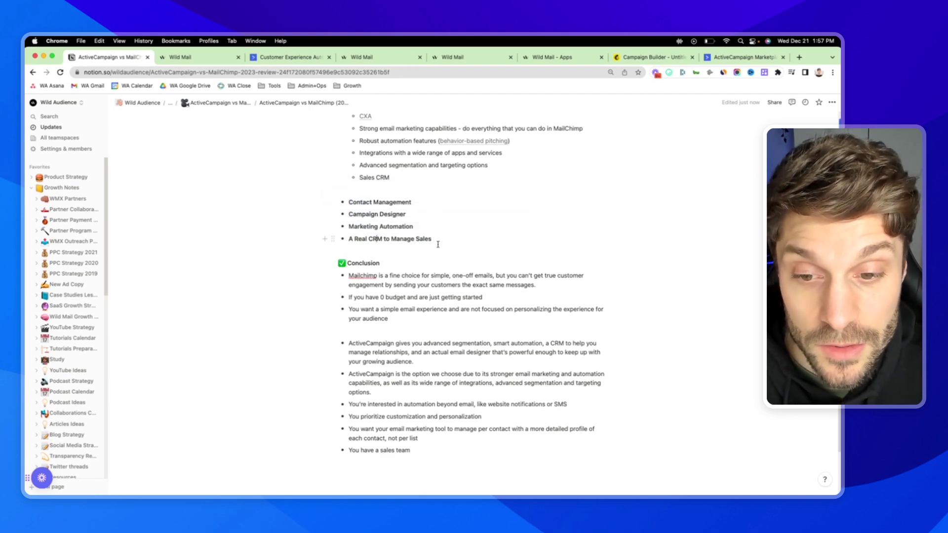
{"action": "scroll", "coordinate": [432, 243], "scroll_direction": "down", "scroll_amount": 3}
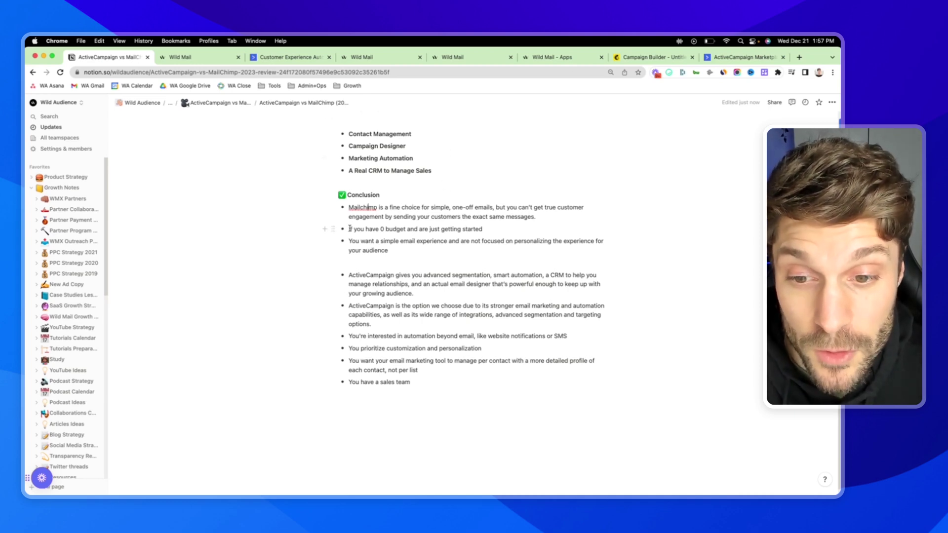
{"action": "left_click_drag", "start_coordinate": [350, 229], "coordinate": [405, 230]}
{"action": "left_click", "coordinate": [453, 229]}
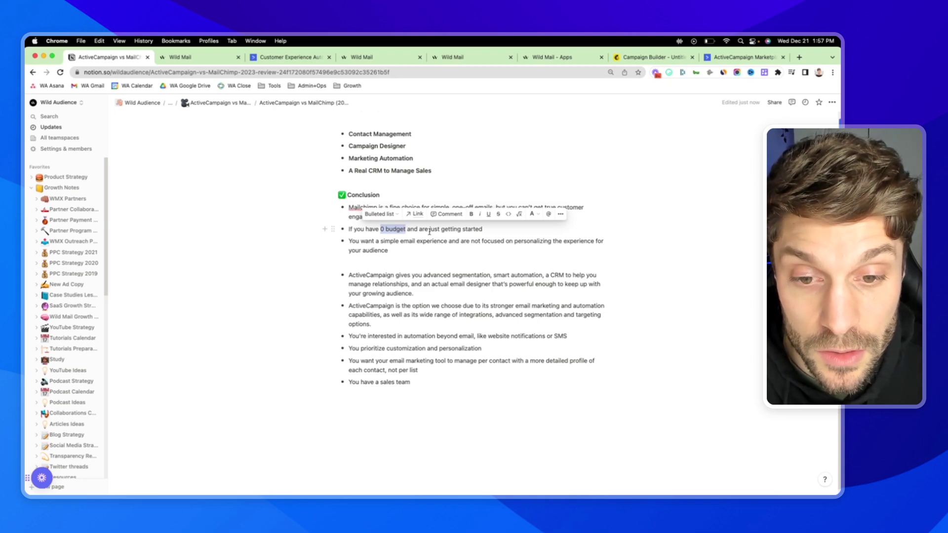
{"action": "left_click", "coordinate": [488, 230]}
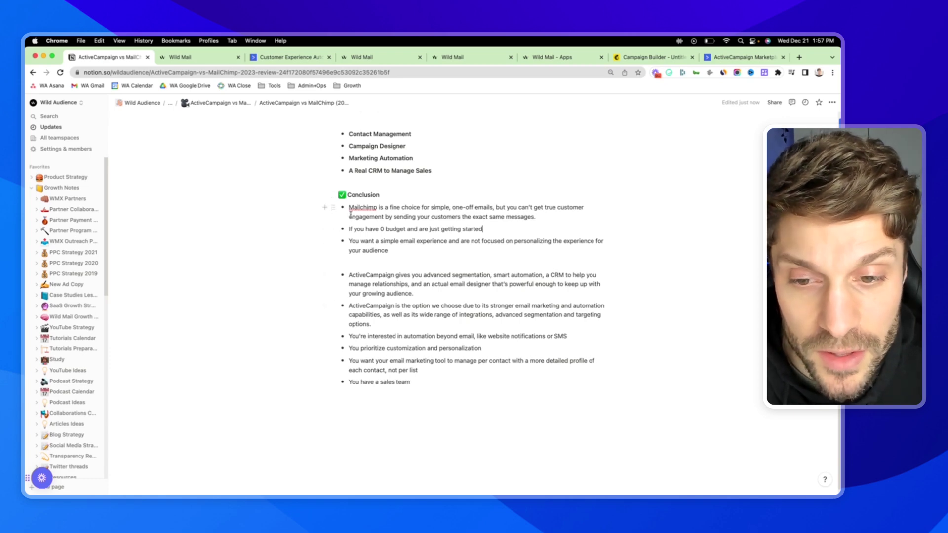
{"action": "left_click_drag", "start_coordinate": [351, 208], "coordinate": [378, 208]}
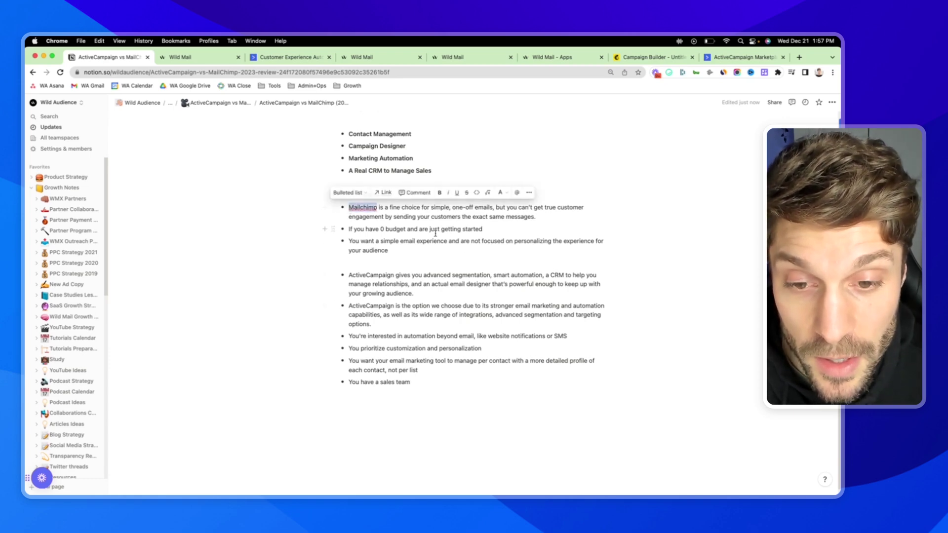
{"action": "left_click", "coordinate": [435, 235]}
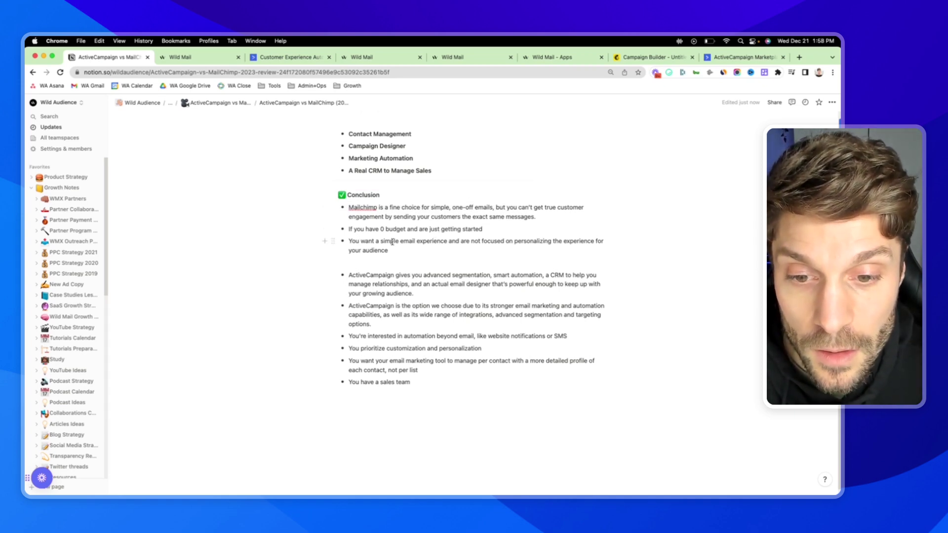
{"action": "scroll", "coordinate": [393, 242], "scroll_direction": "down", "scroll_amount": 1}
{"action": "left_click_drag", "start_coordinate": [403, 237], "coordinate": [396, 228]}
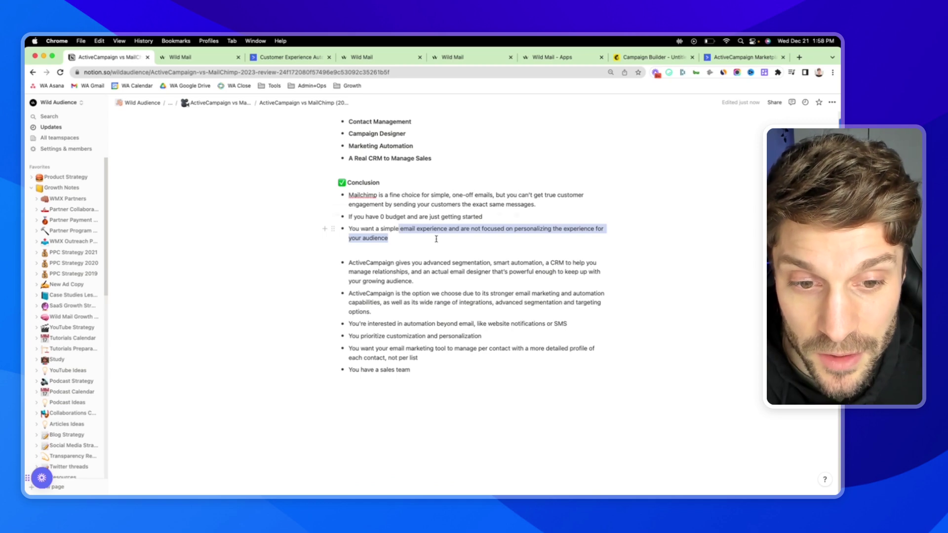
{"action": "left_click", "coordinate": [514, 214]}
{"action": "left_click_drag", "start_coordinate": [513, 227], "coordinate": [552, 228]}
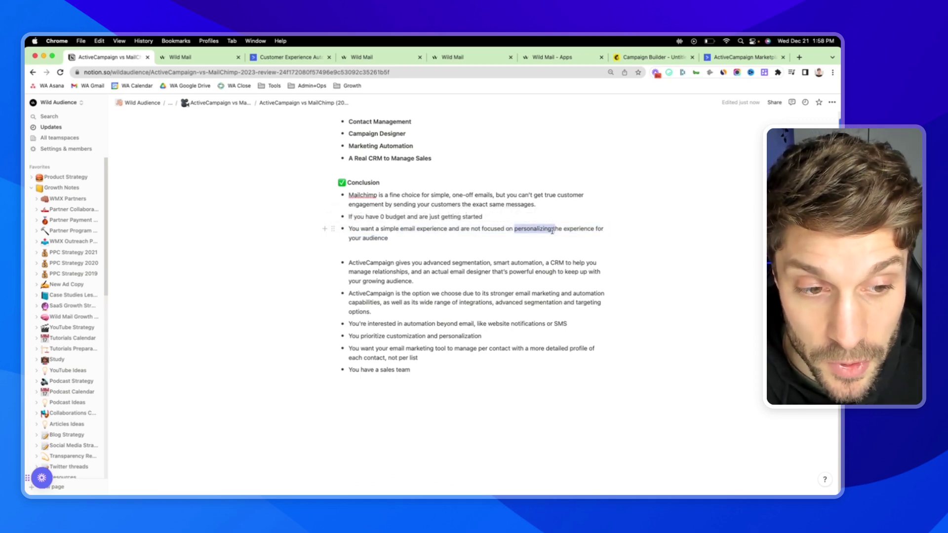
{"action": "left_click", "coordinate": [441, 239]}
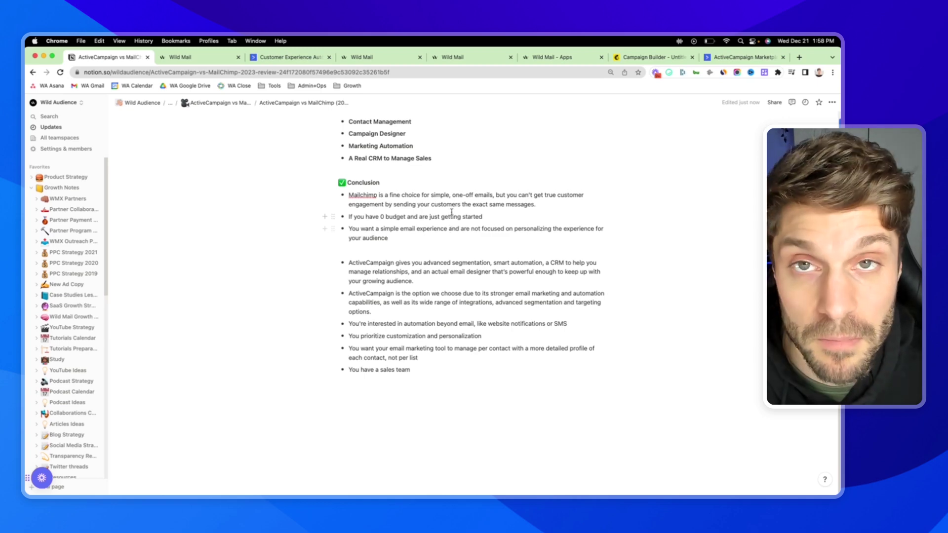
{"action": "left_click", "coordinate": [400, 263]}
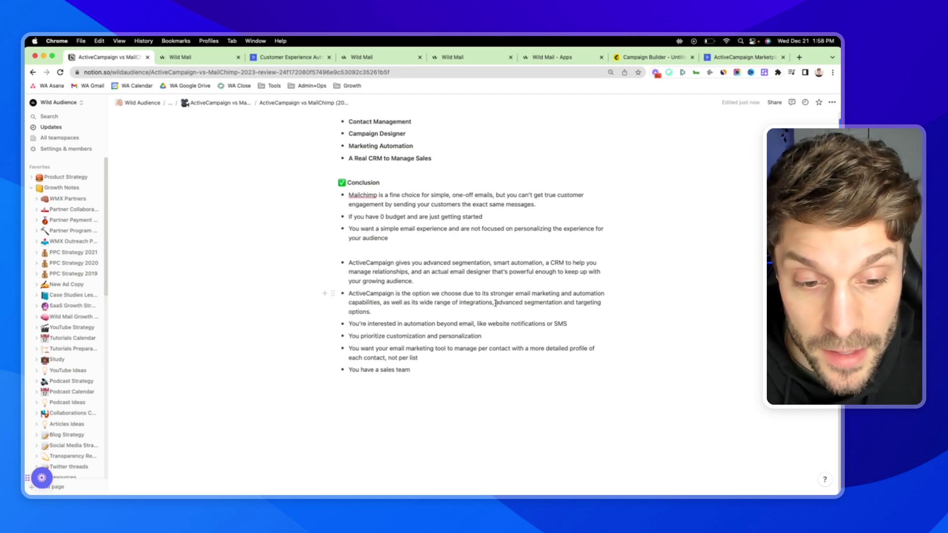
{"action": "left_click_drag", "start_coordinate": [496, 303], "coordinate": [429, 315]}
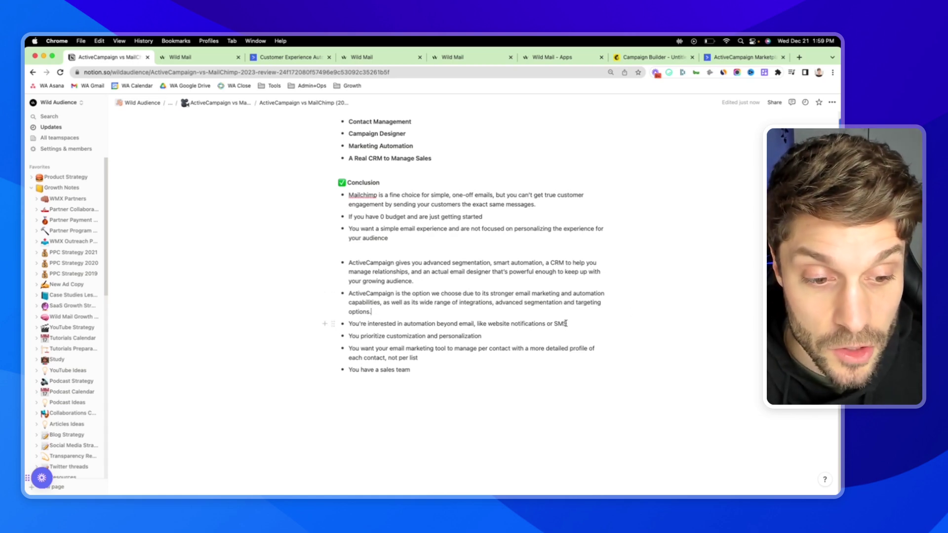
{"action": "left_click_drag", "start_coordinate": [567, 323], "coordinate": [483, 323]}
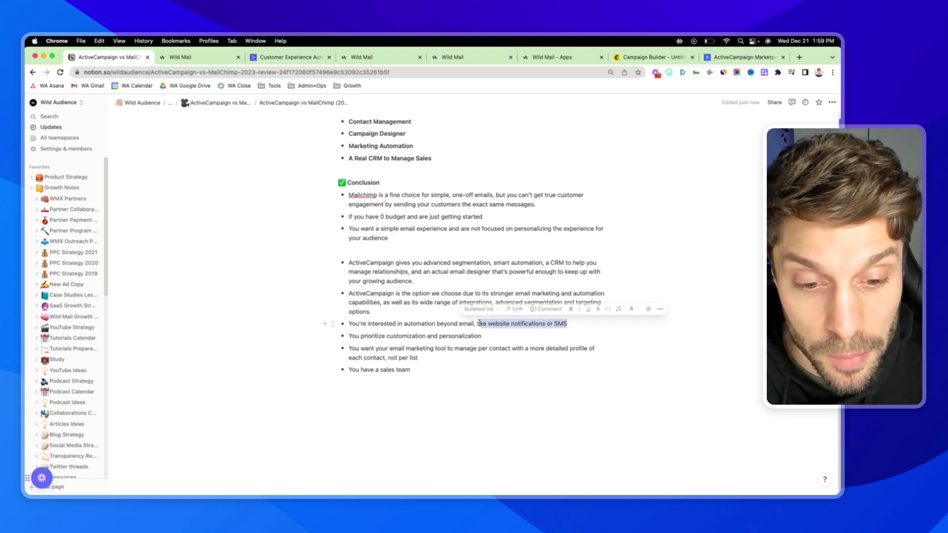
{"action": "left_click", "coordinate": [479, 324]}
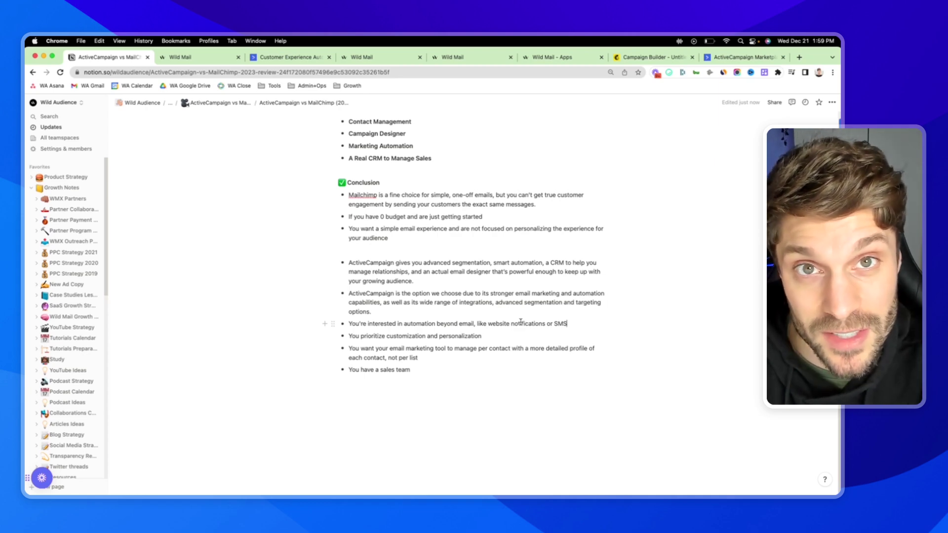
{"action": "left_click_drag", "start_coordinate": [349, 337], "coordinate": [491, 337]}
{"action": "left_click", "coordinate": [490, 336]}
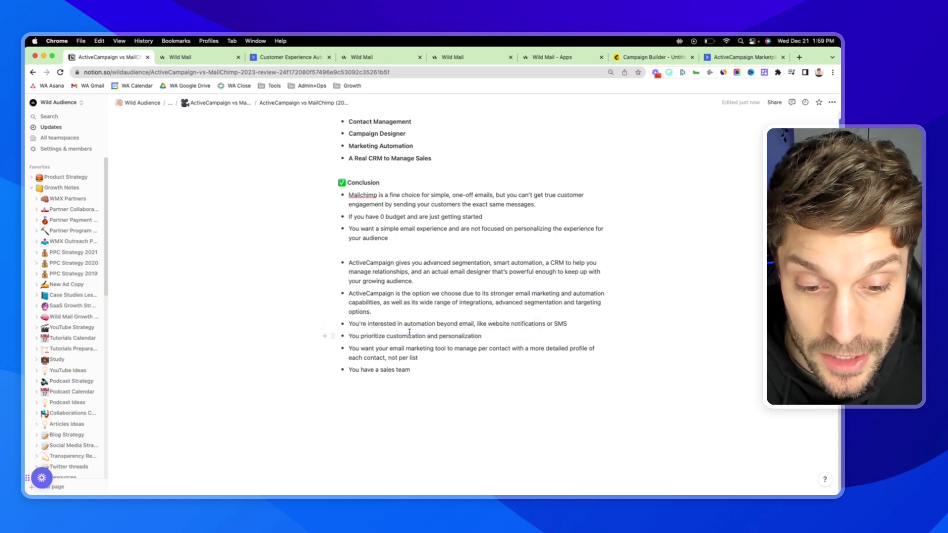
{"action": "left_click_drag", "start_coordinate": [353, 350], "coordinate": [469, 349]}
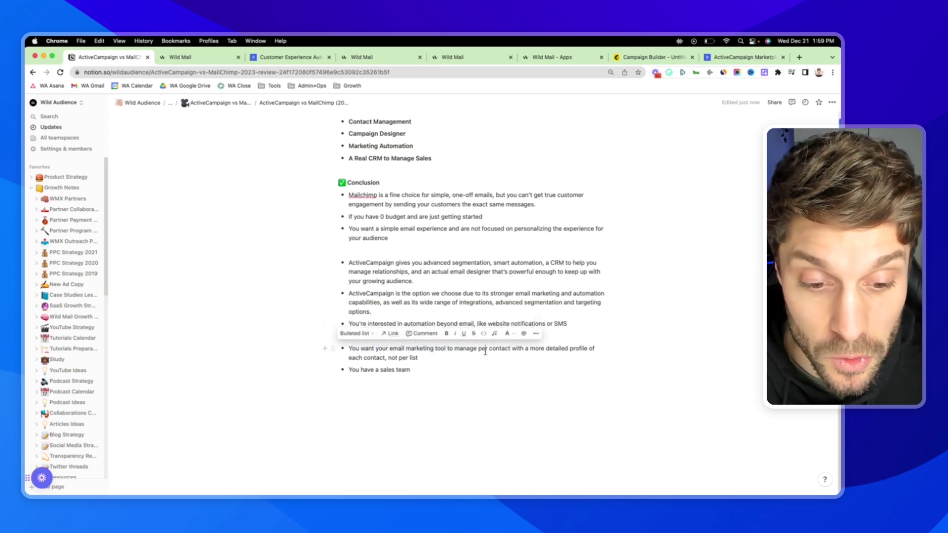
{"action": "left_click", "coordinate": [486, 349]}
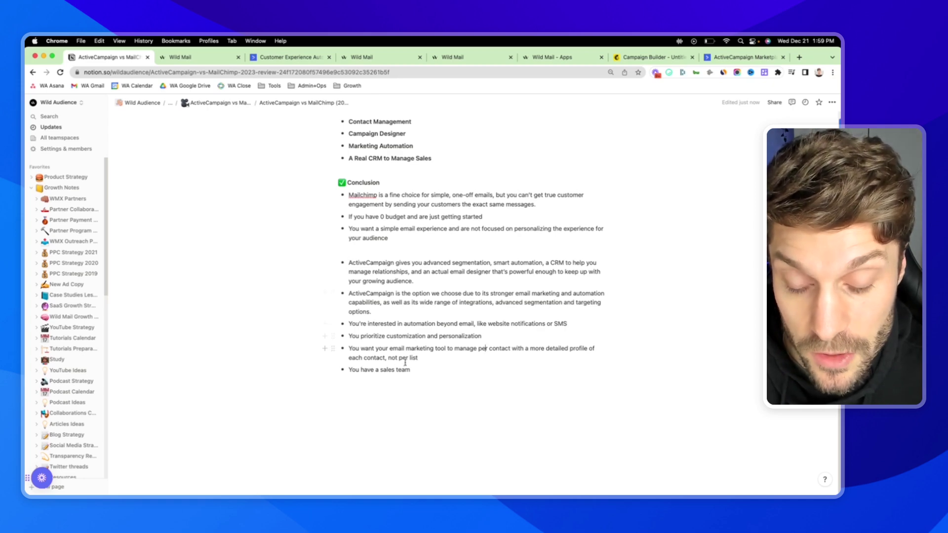
{"action": "left_click_drag", "start_coordinate": [411, 368], "coordinate": [356, 368]}
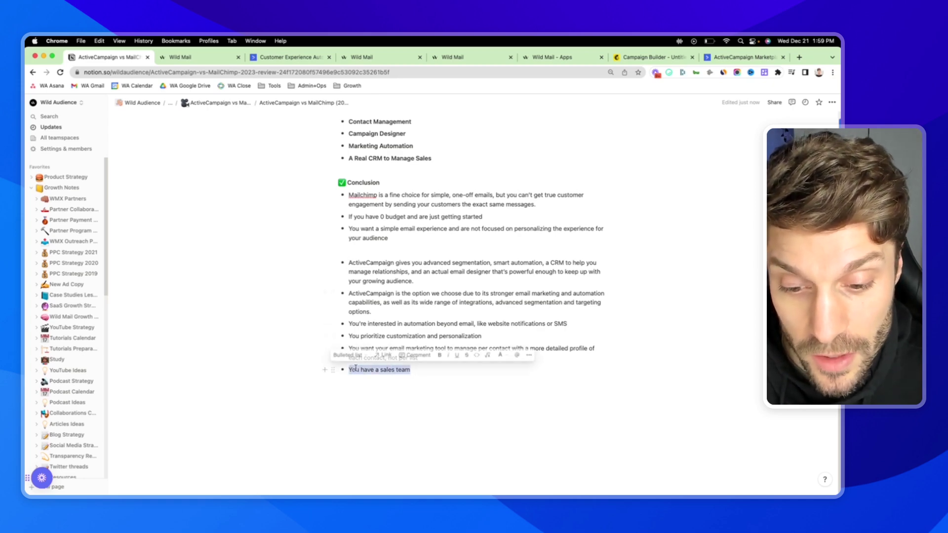
{"action": "left_click", "coordinate": [356, 368]}
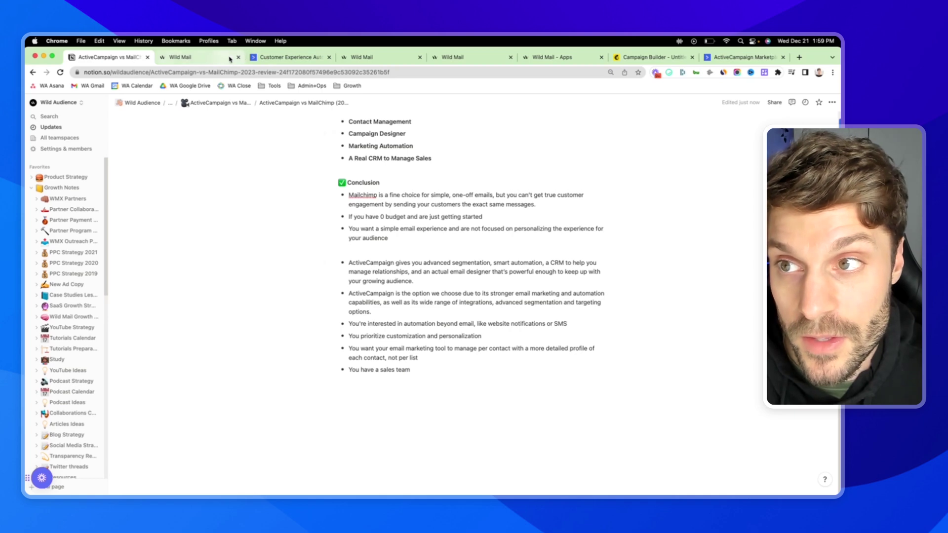
{"action": "scroll", "coordinate": [414, 245], "scroll_direction": "up", "scroll_amount": 10}
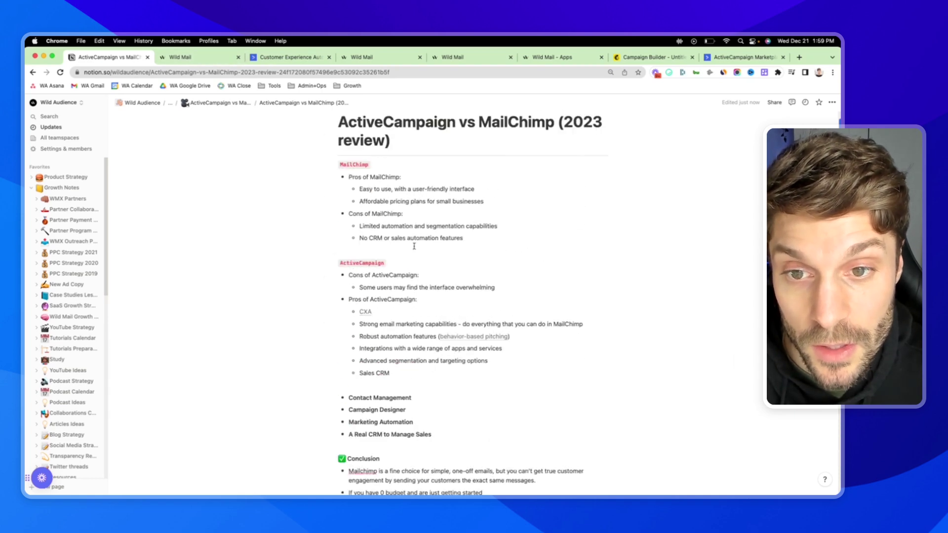